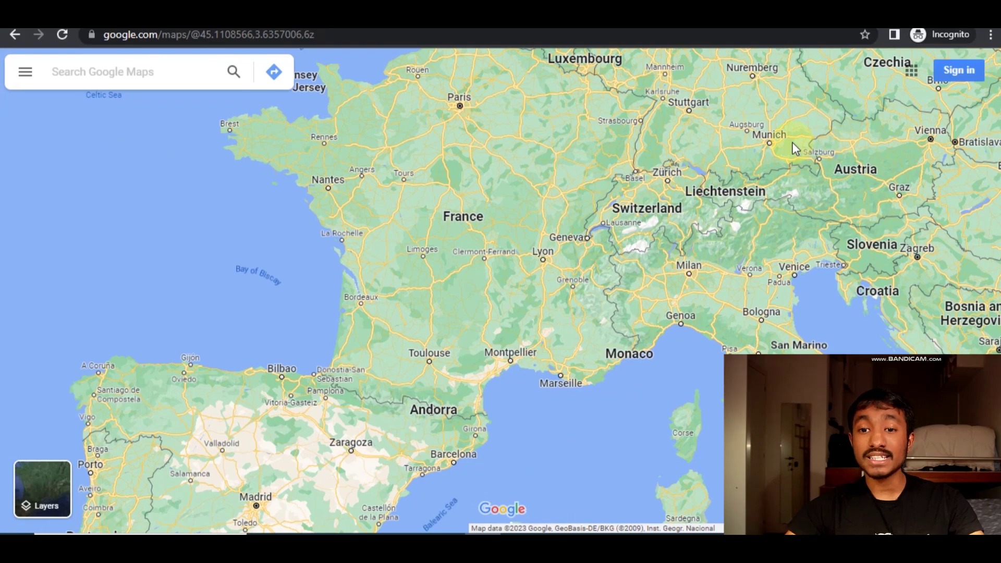
Zoom and pan the map across Western Europe around northern Italy.
scroll(689, 144, "down", 3)
left_click_drag(774, 224, 732, 317)
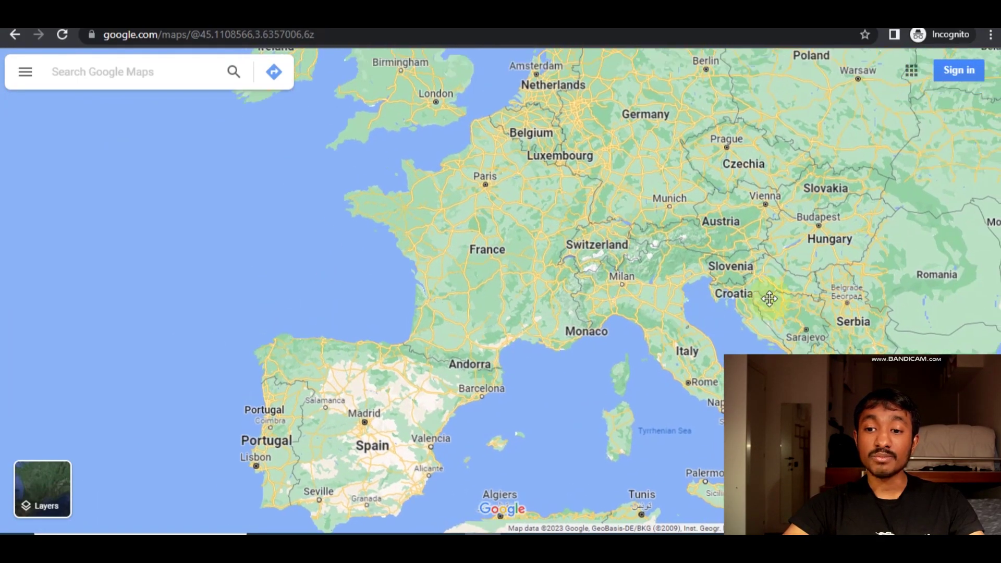
scroll(661, 307, "up", 2)
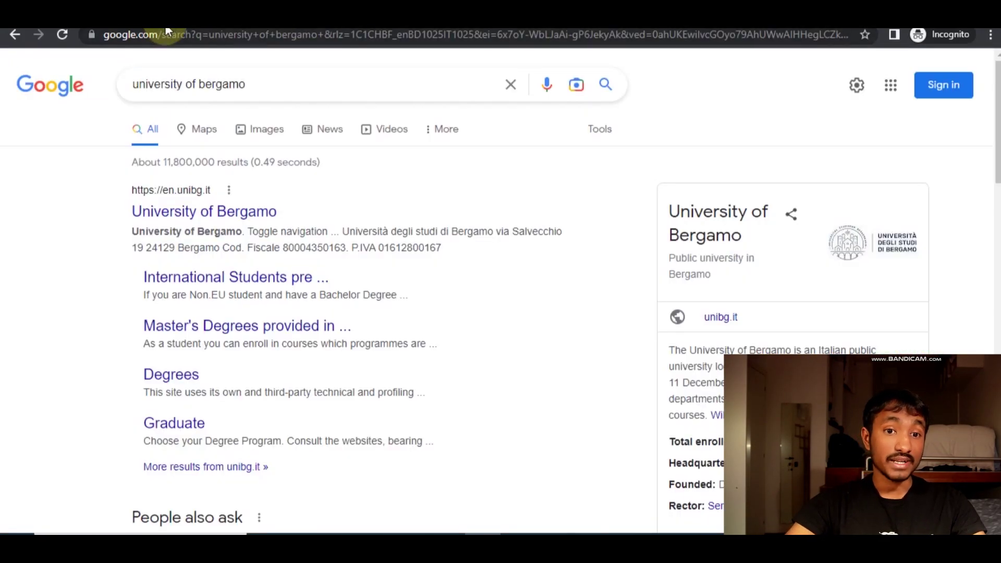
Load apply.unibg.it, the University of Bergamo application portal, in a new incognito tab.
key("ctrl+t")
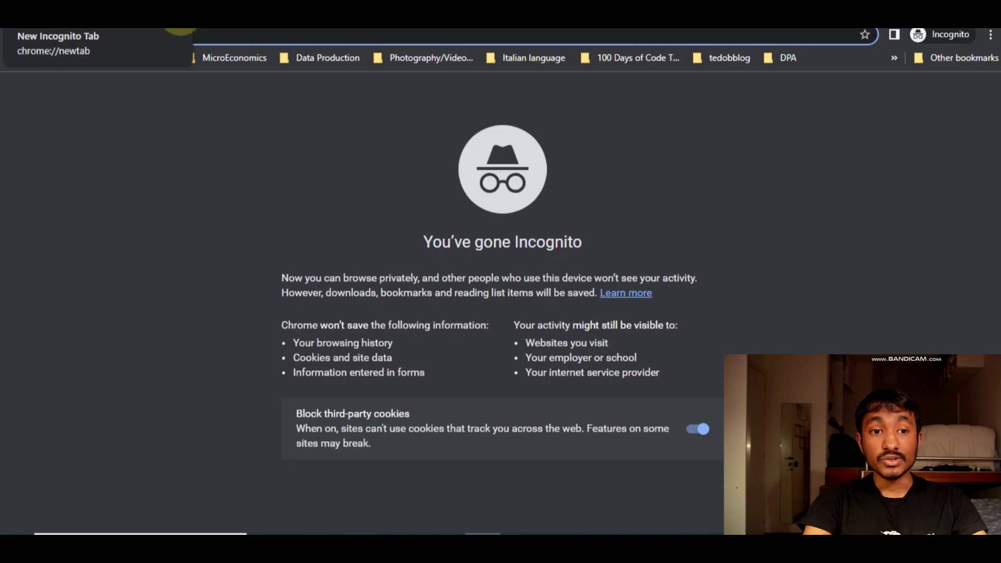
type("apply.unibg.it")
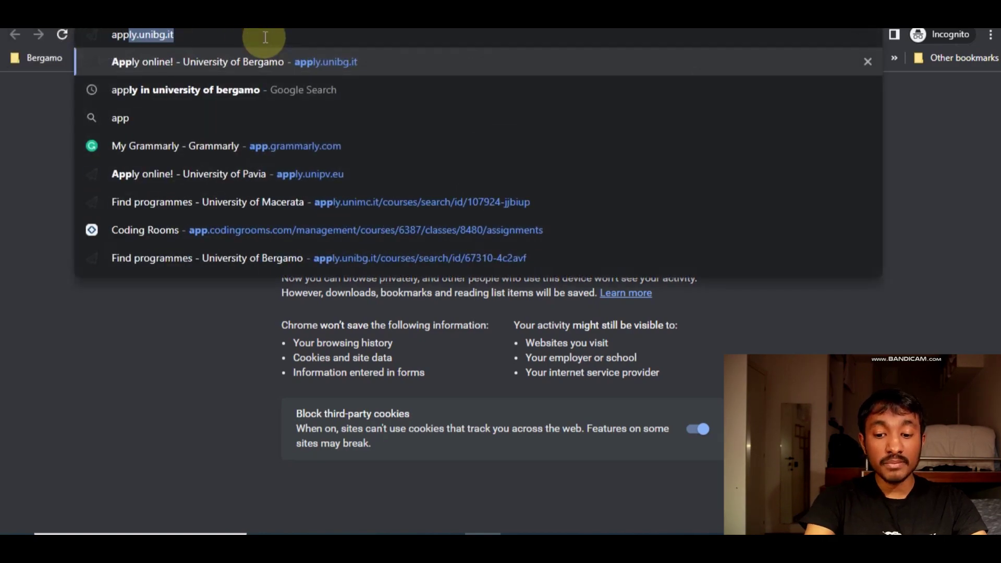
key("Right")
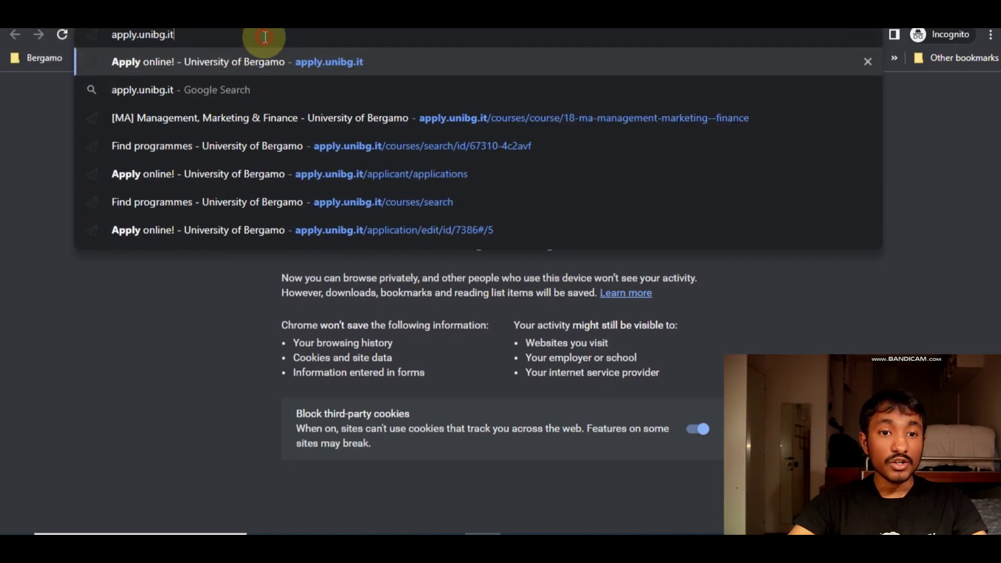
key("Return")
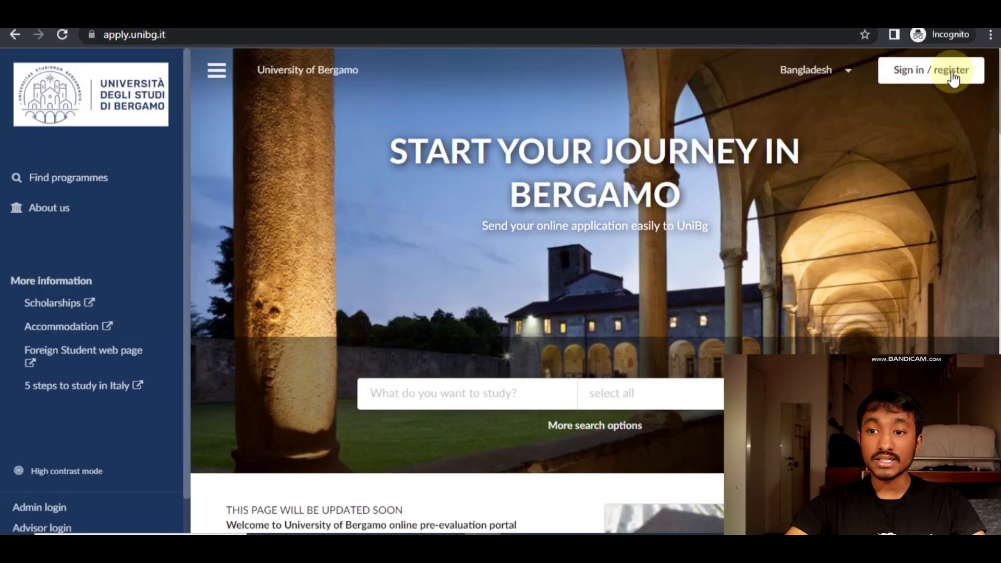
Register as a new applicant by submitting the applicant's e-mail address.
left_click(952, 71)
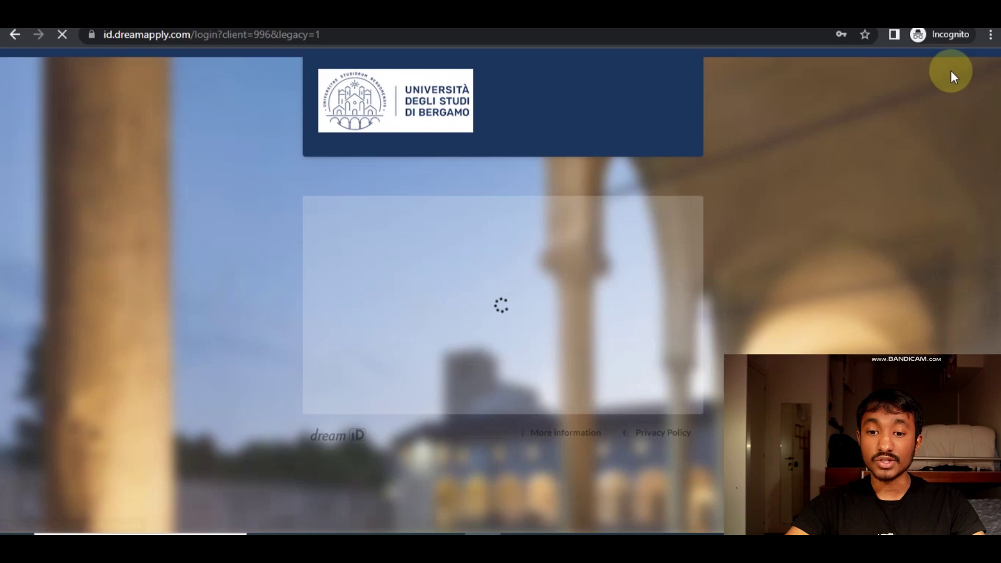
scroll(769, 149, "down", 3)
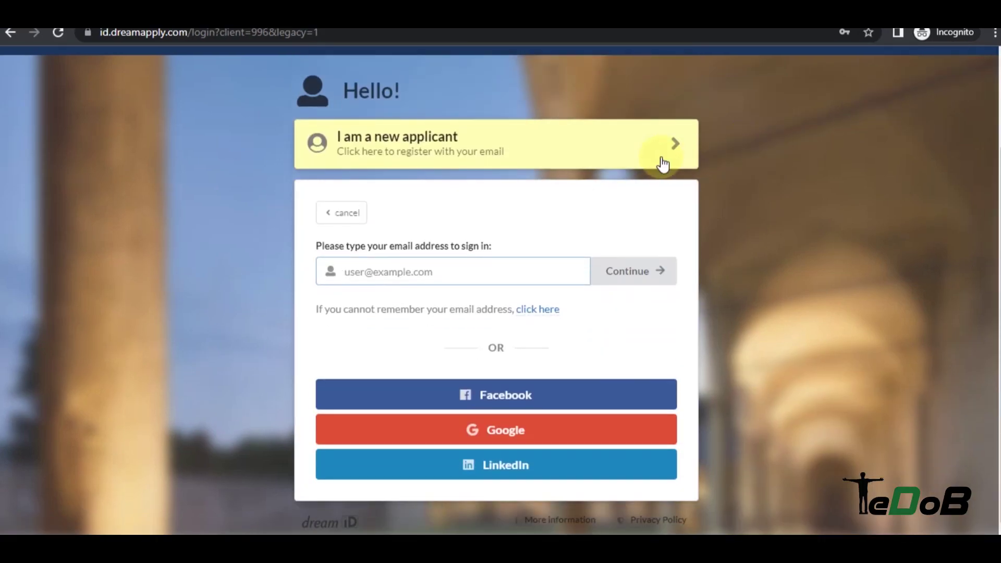
left_click(446, 153)
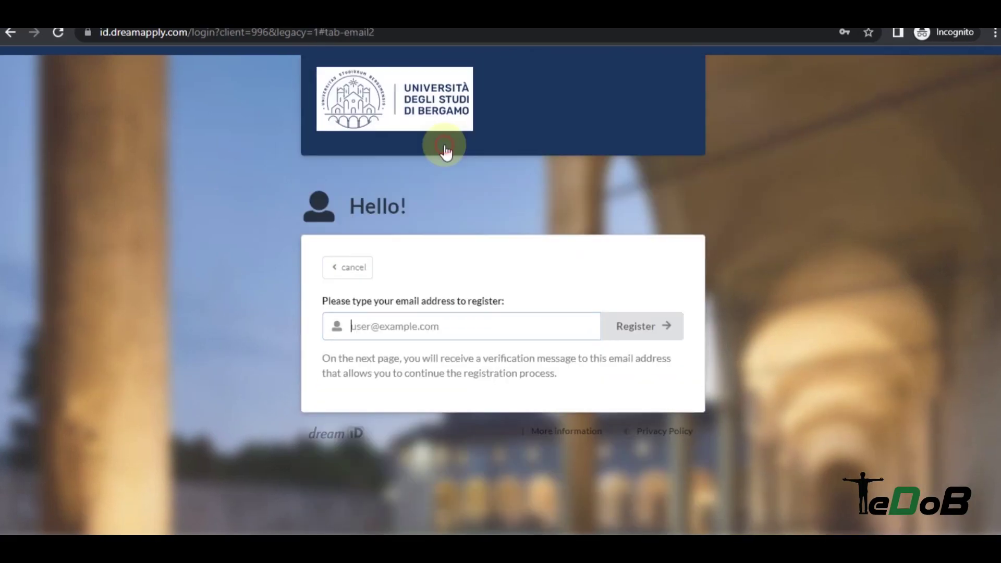
left_click(476, 321)
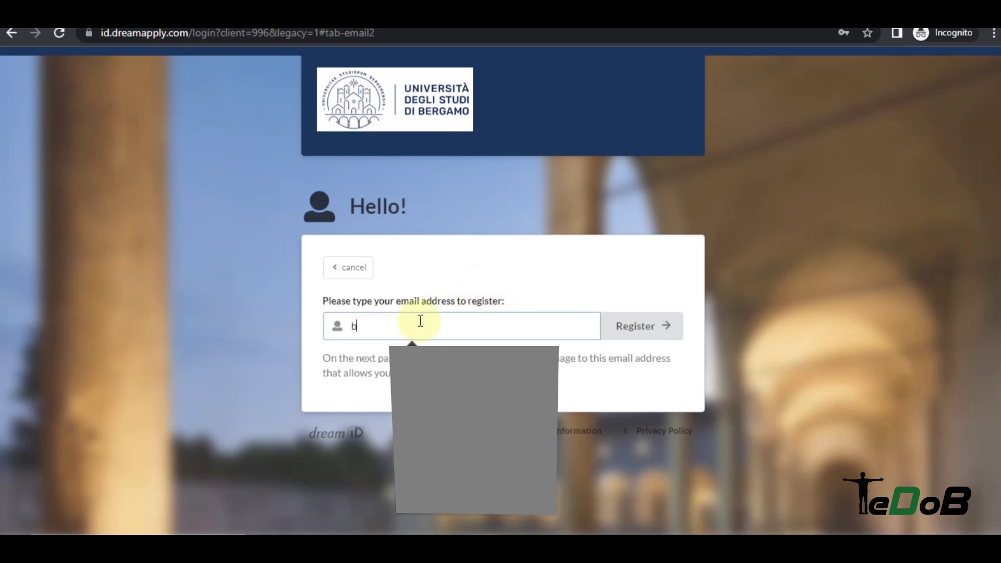
left_click(640, 328)
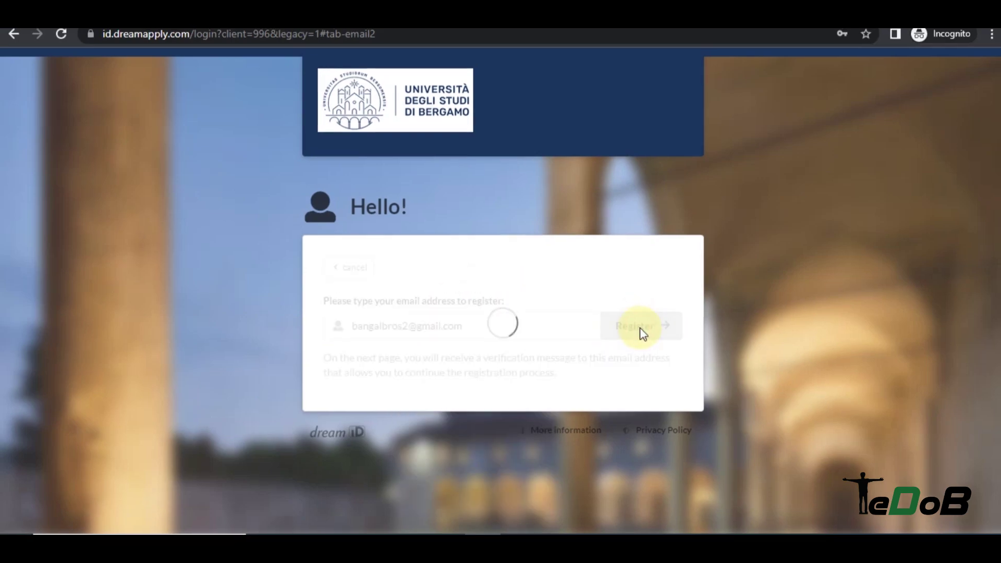
Open the Dream ID registration e-mail in Gmail and follow its registration link.
scroll(606, 357, "down", 1)
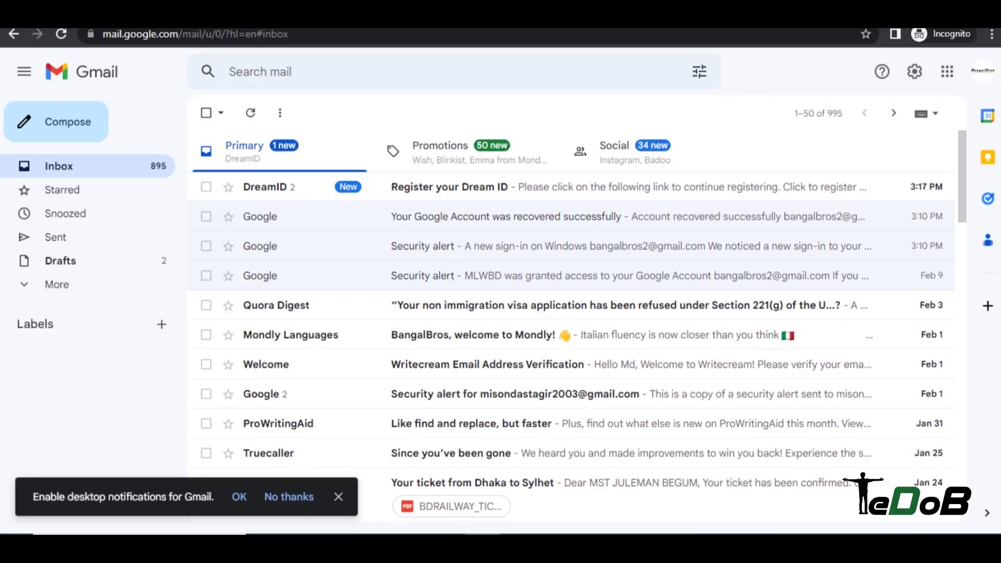
left_click(471, 190)
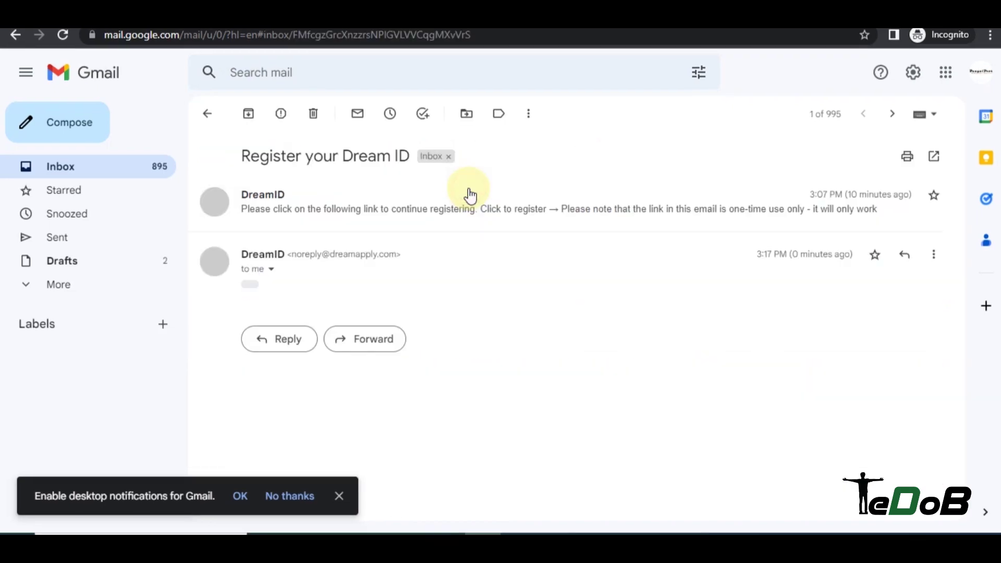
left_click(250, 284)
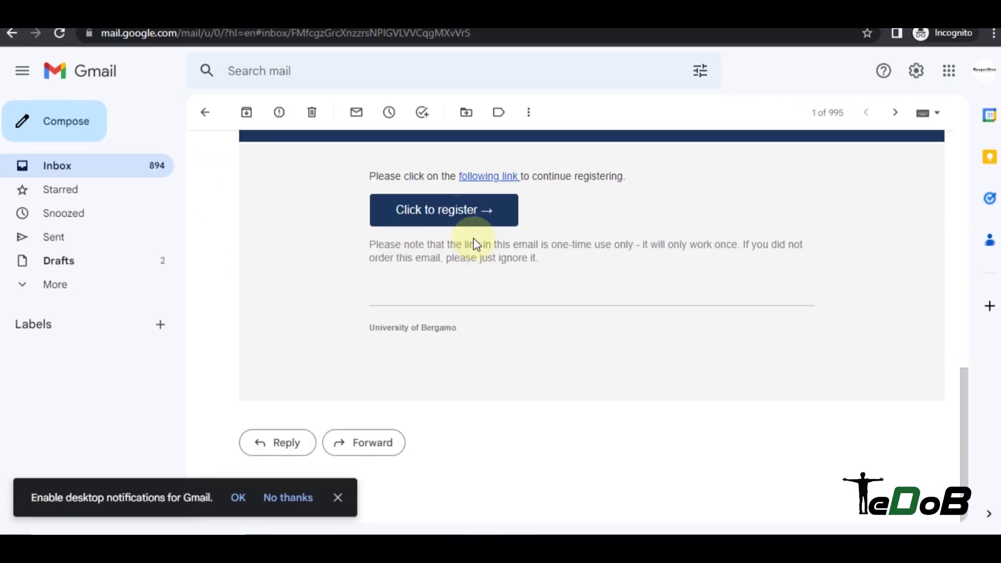
left_click(452, 209)
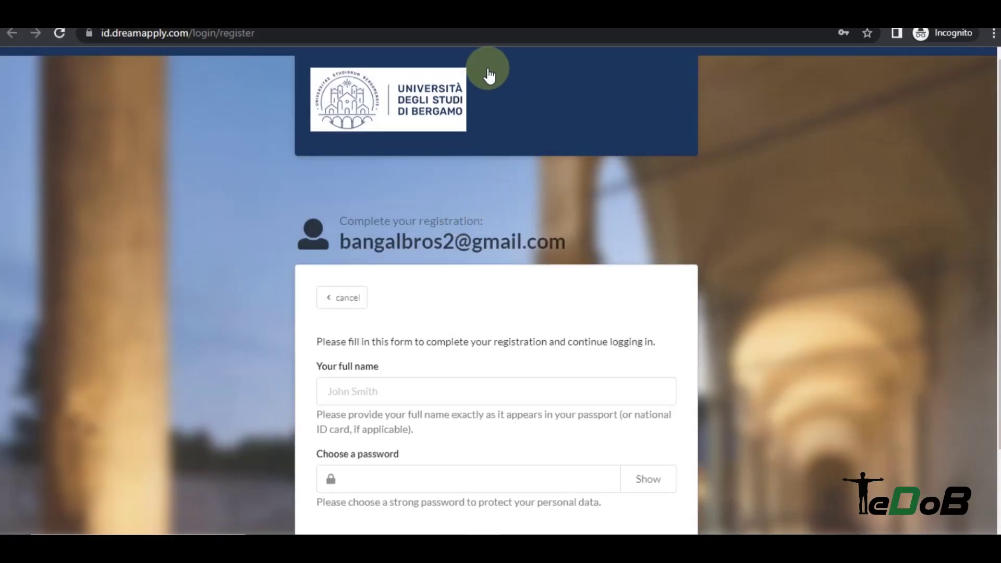
Enter the applicant's full name on the Dream ID form and submit the registration.
scroll(495, 307, "down", 2)
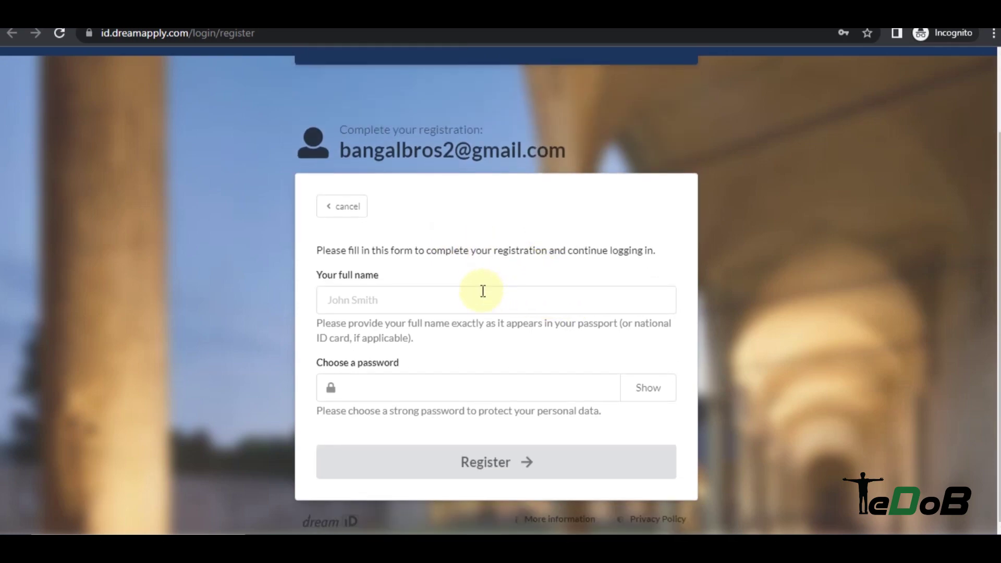
left_click(446, 296)
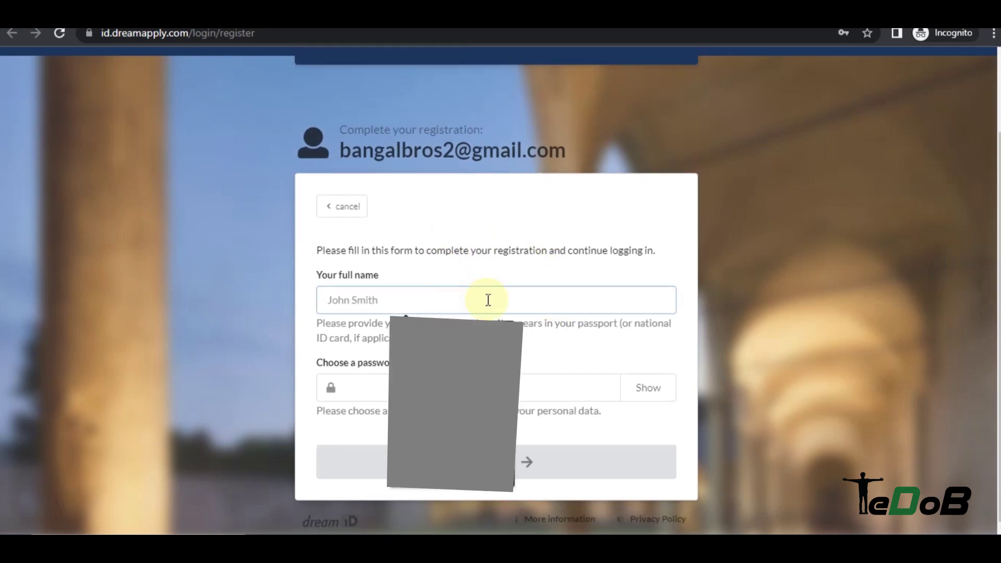
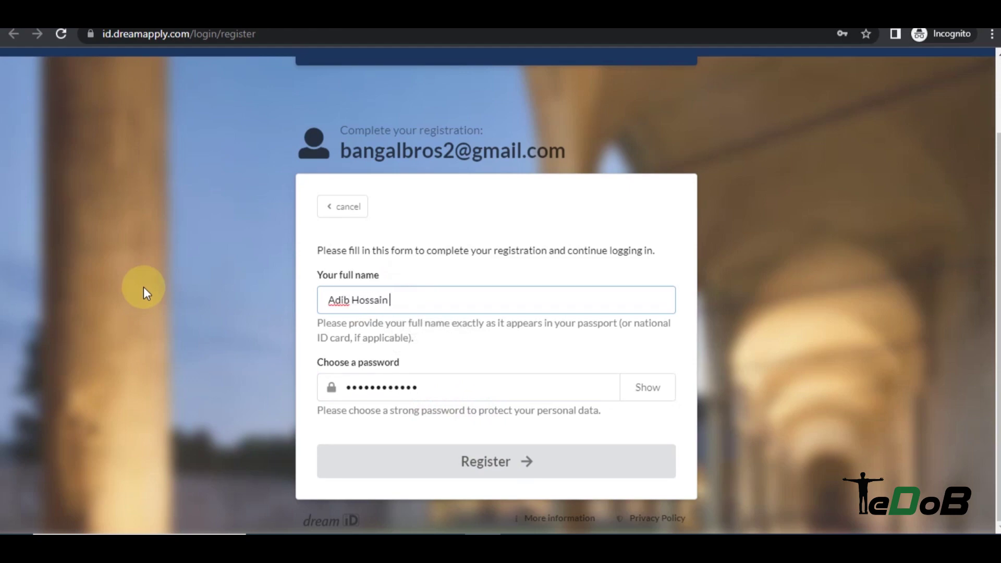
left_click(558, 464)
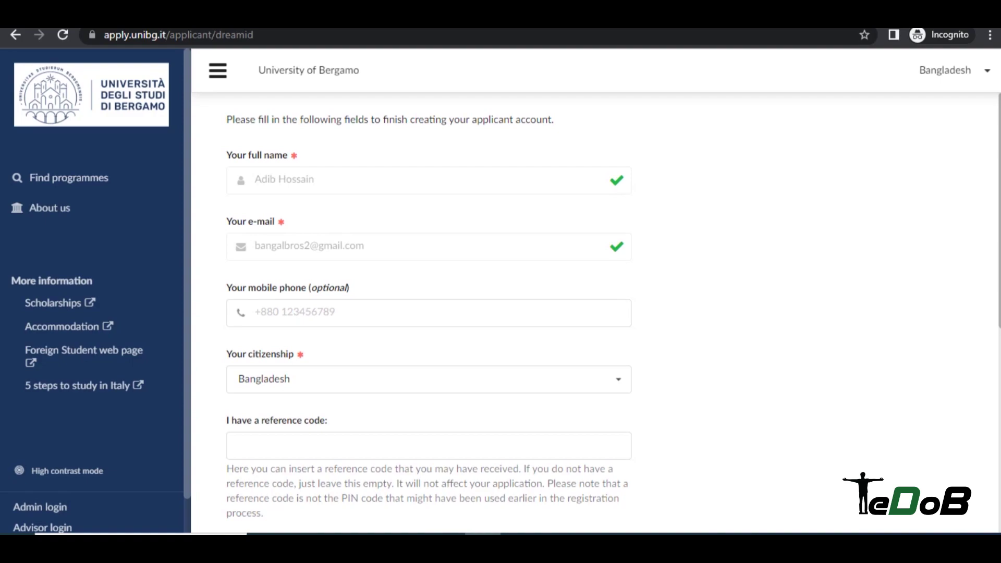
Try the mobile phone field on the account form, dismissing the autofill suggestions.
scroll(346, 183, "down", 3)
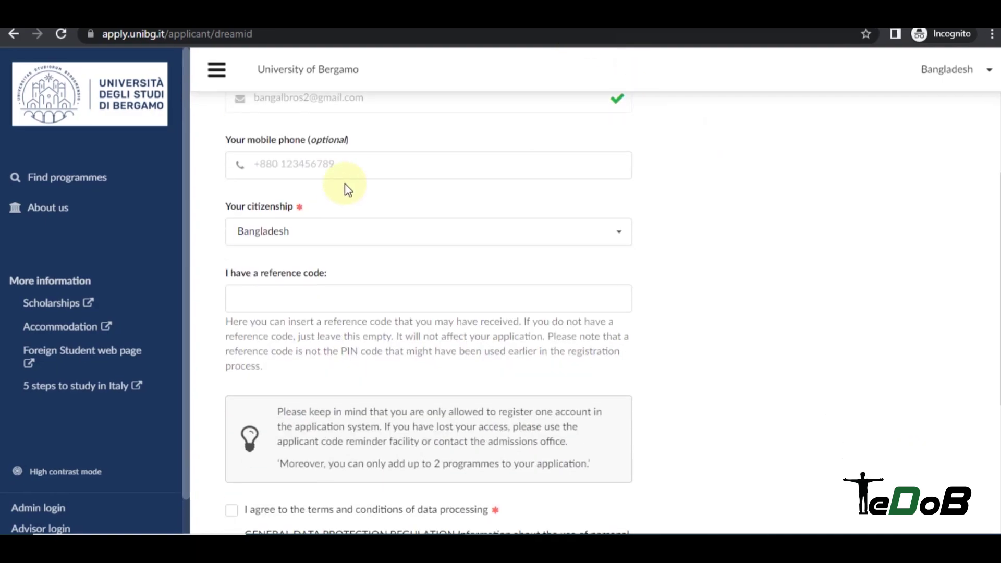
left_click(326, 168)
left_click(478, 120)
left_click(366, 165)
left_click(385, 130)
scroll(421, 157, "up", 2)
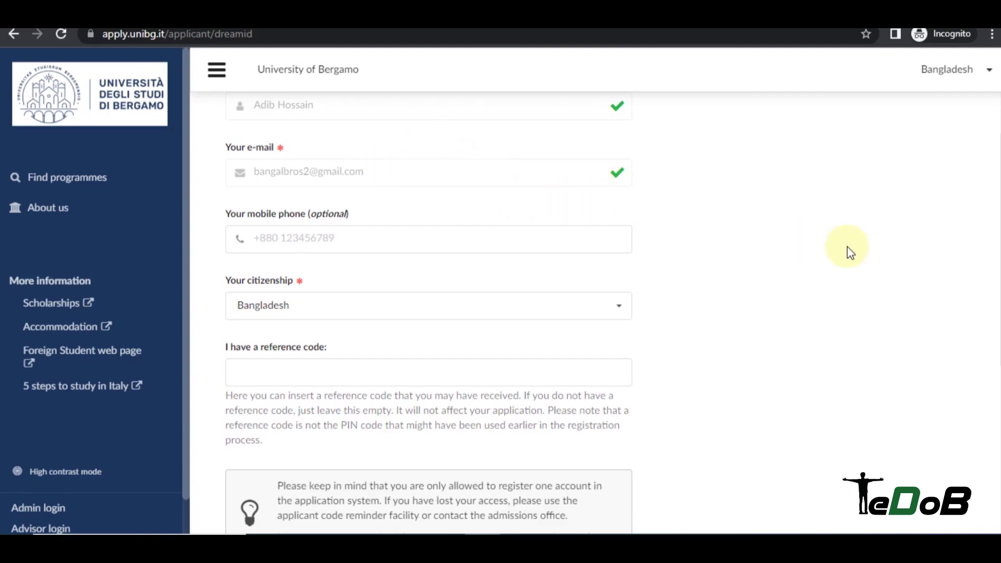
scroll(844, 245, "down", 2)
scroll(522, 214, "up", 2)
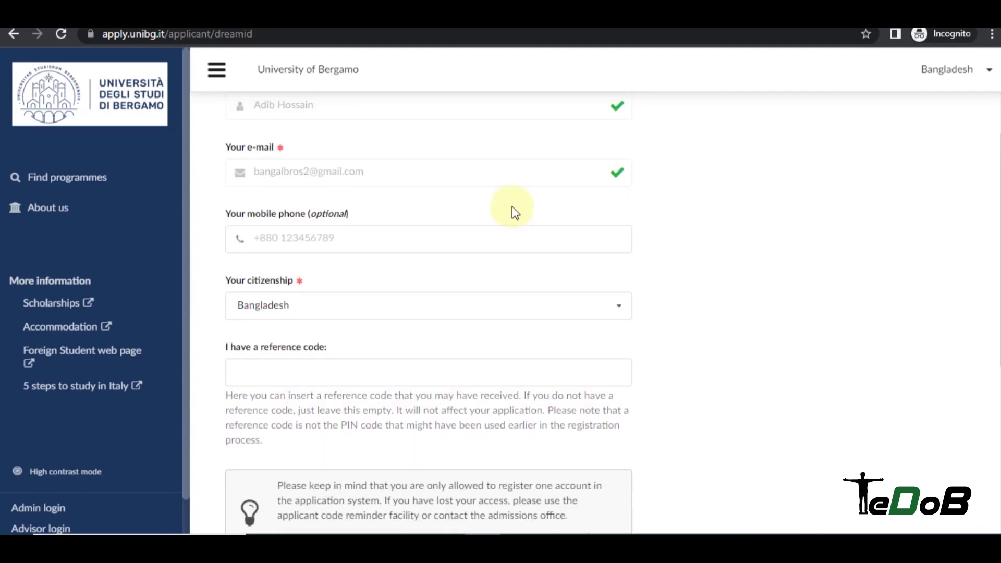
Agree to the data-processing terms and continue to finish creating the account.
left_click(301, 234)
scroll(438, 179, "down", 4)
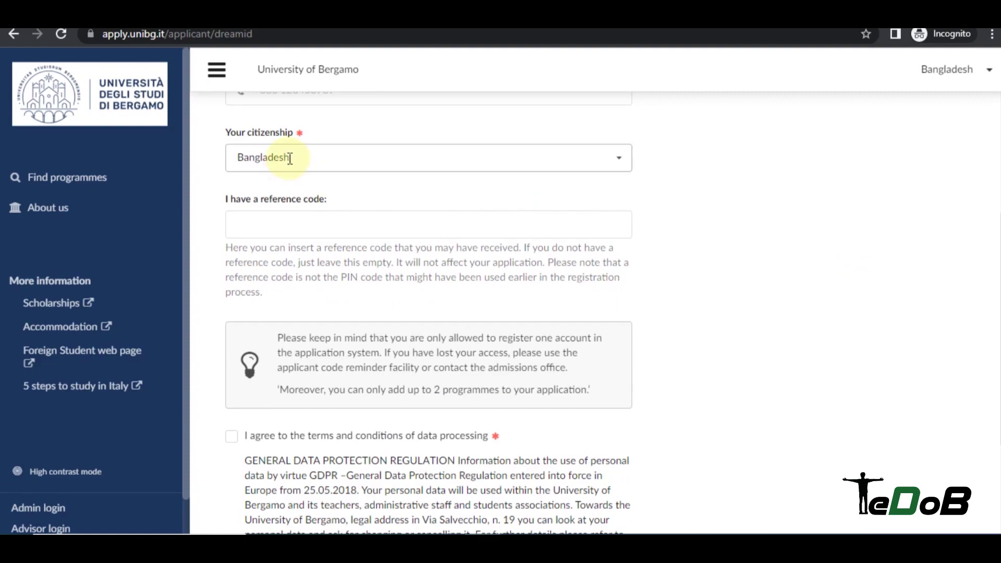
scroll(838, 179, "down", 5)
scroll(344, 180, "up", 3)
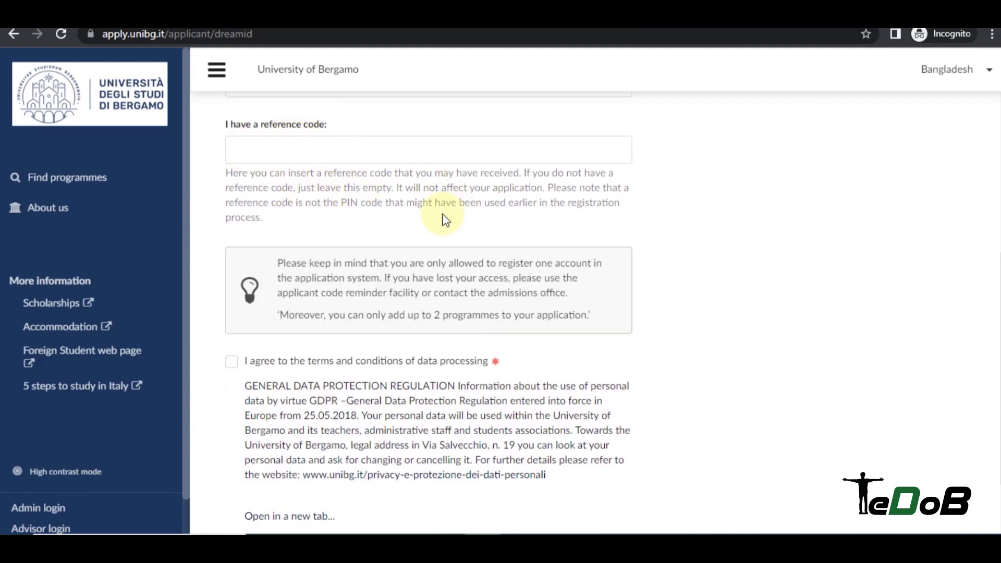
scroll(444, 219, "down", 2)
left_click(231, 275)
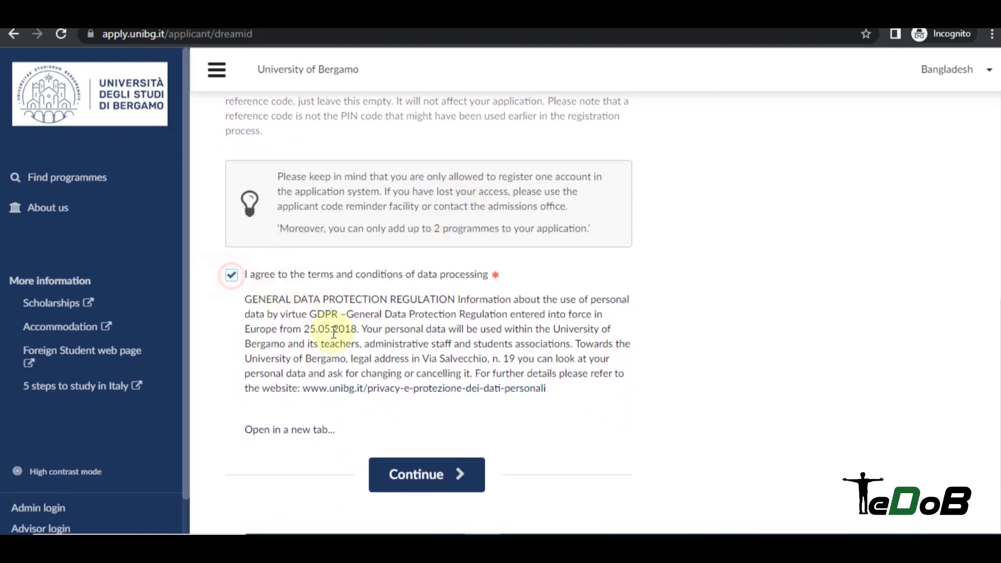
left_click(420, 474)
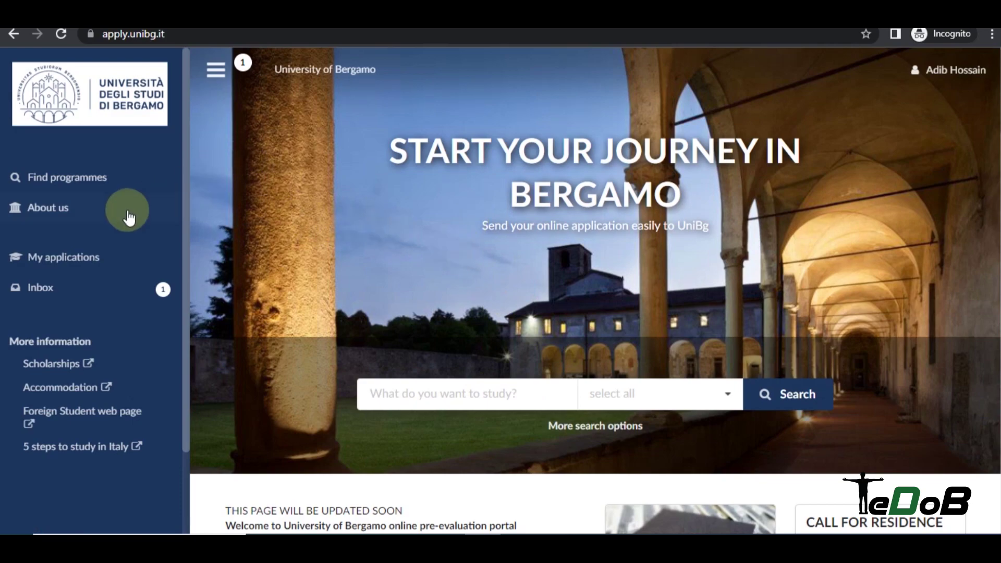
Search for Master programmes in the Department of Management, excluding those taught in Italian.
left_click(97, 179)
scroll(271, 172, "down", 1)
left_click(272, 166)
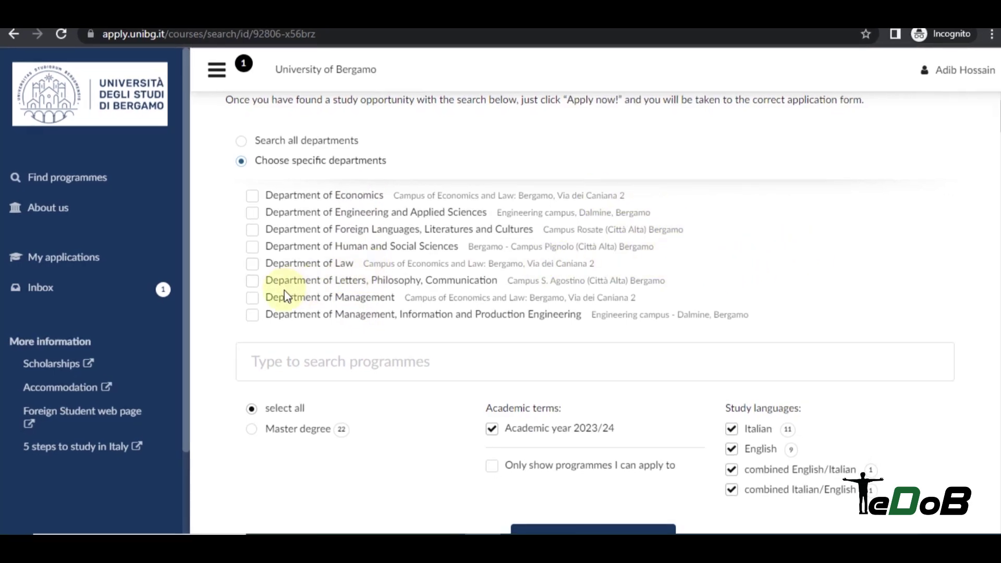
left_click(254, 299)
scroll(502, 224, "down", 3)
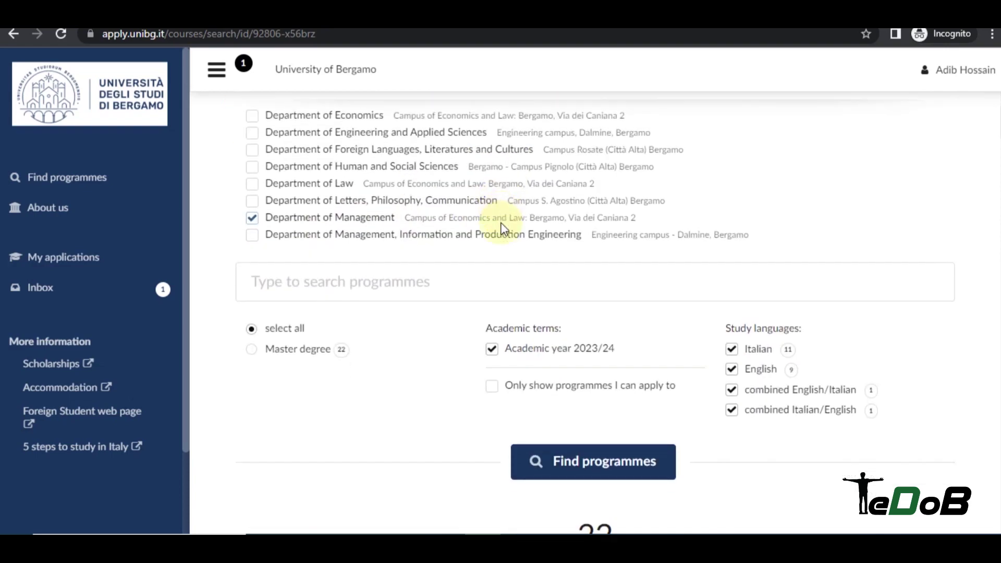
left_click(305, 286)
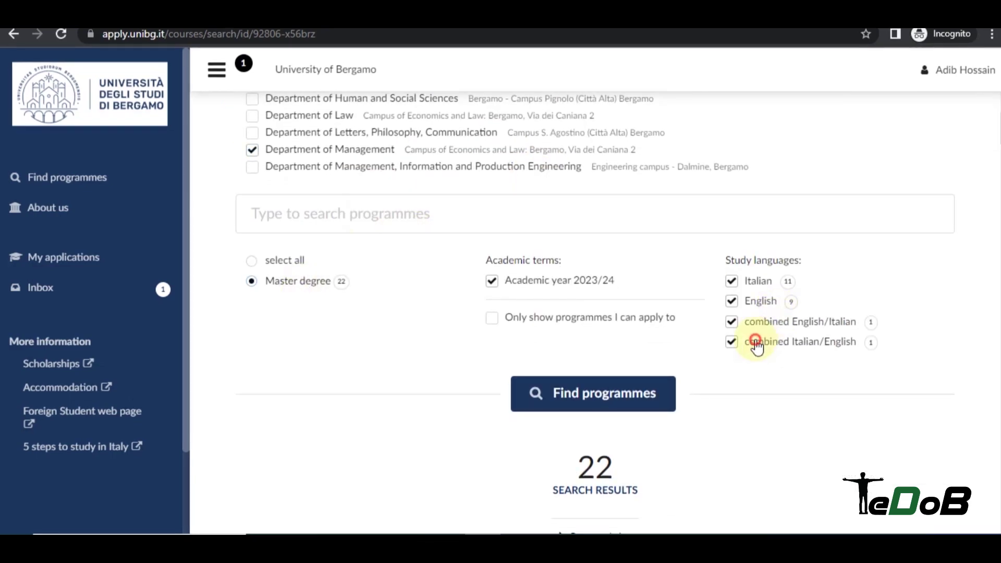
left_click(749, 282)
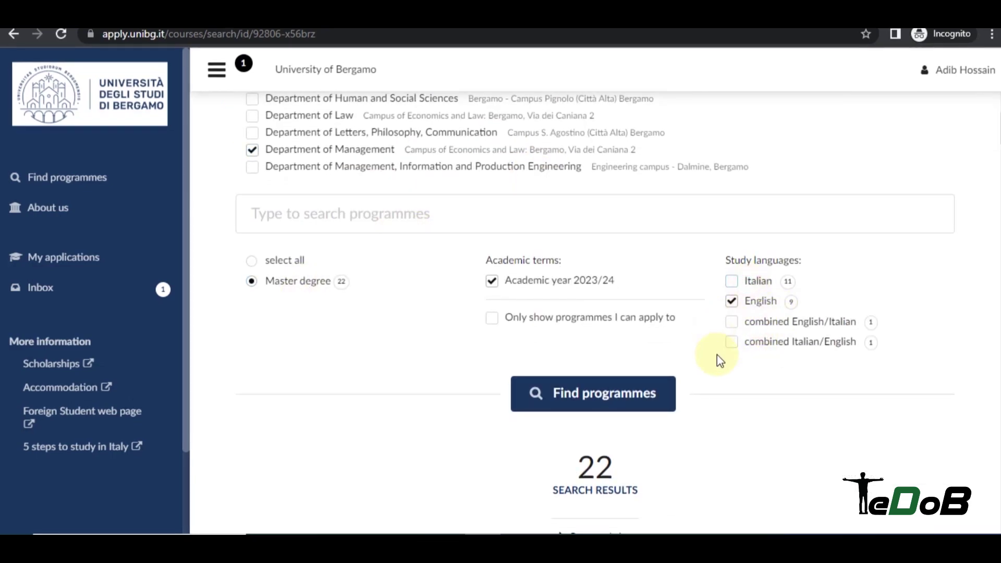
left_click(633, 390)
Open the Management, Marketing & Finance course page from the search results.
scroll(646, 251, "up", 3)
scroll(690, 236, "down", 3)
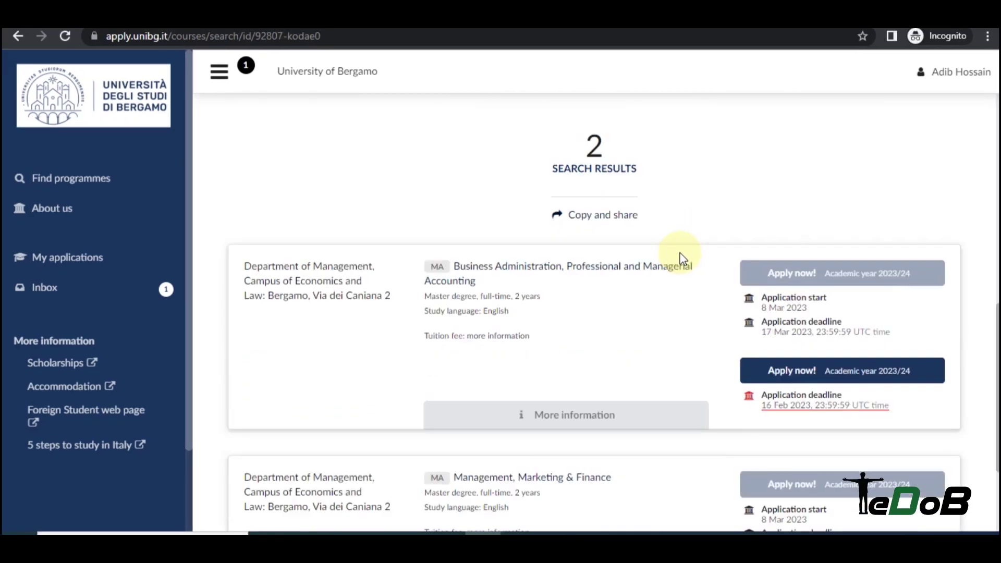
scroll(630, 229, "down", 3)
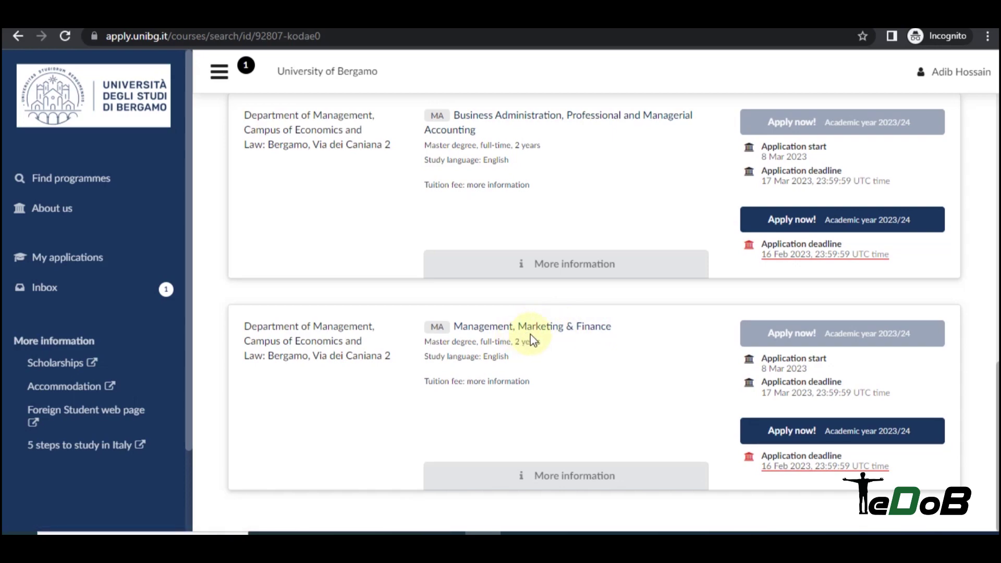
left_click(575, 330)
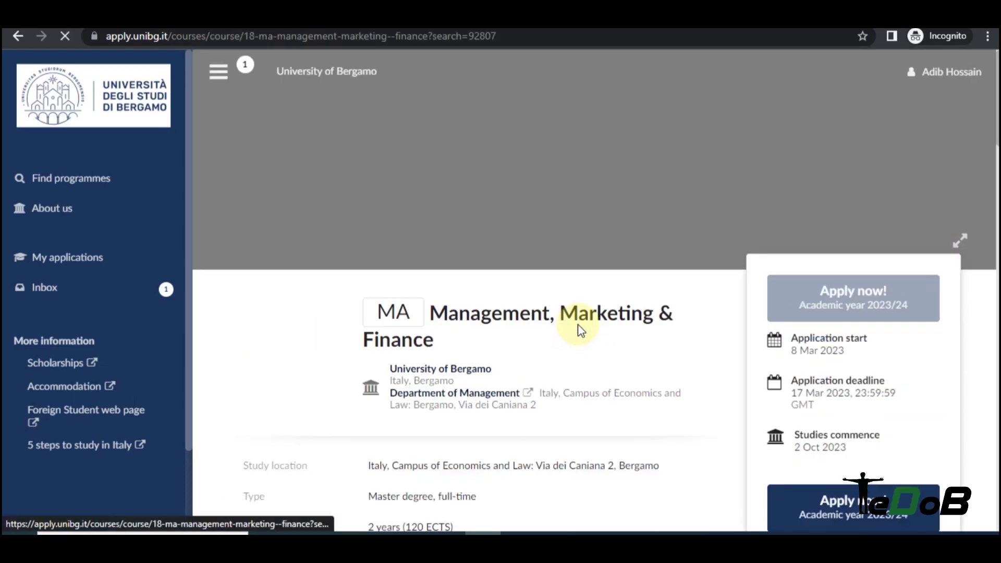
Apply now to MA Management, Marketing & Finance for academic year 2023/24.
scroll(580, 303, "down", 3)
scroll(569, 252, "down", 1)
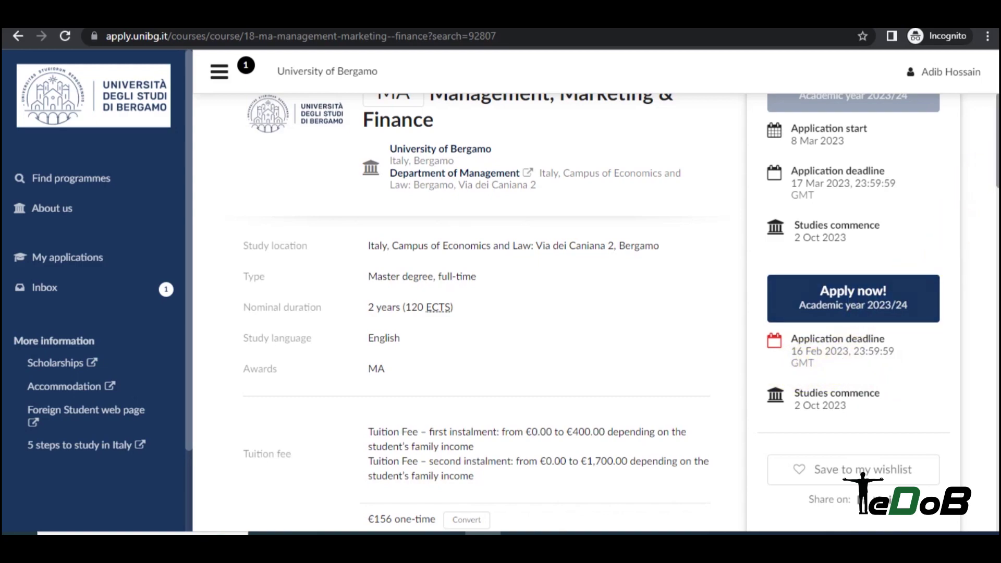
scroll(828, 207, "up", 1)
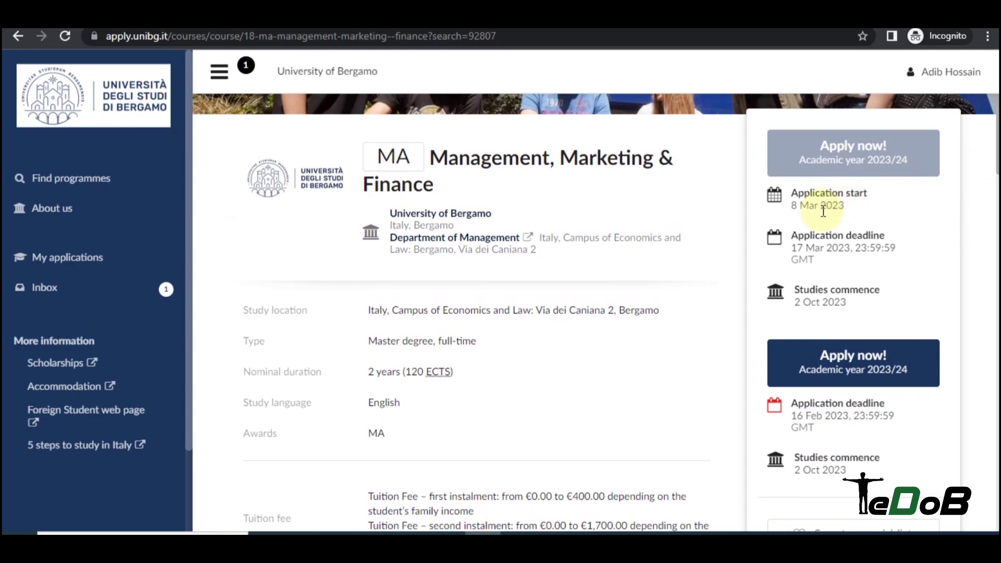
scroll(391, 240, "down", 3)
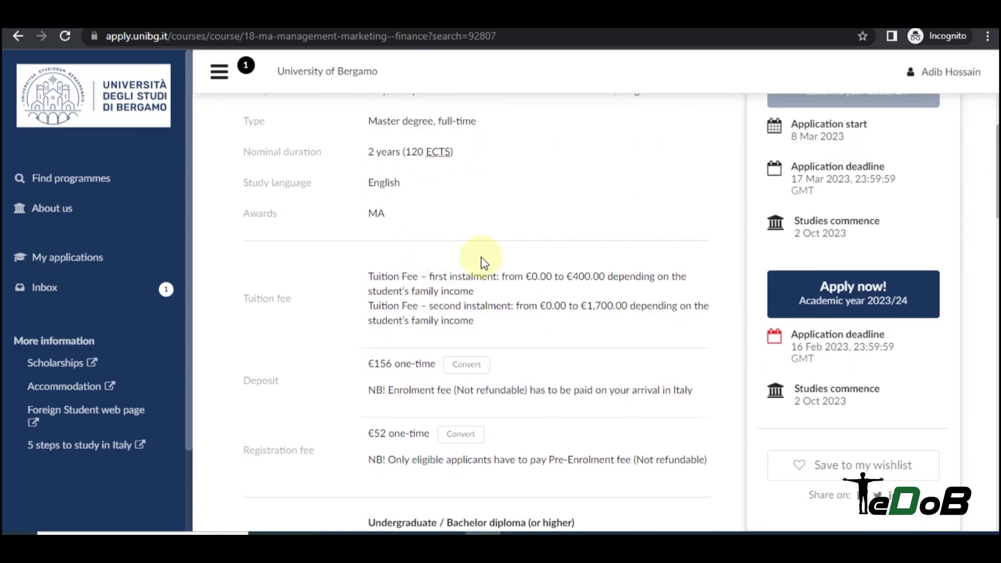
left_click(869, 298)
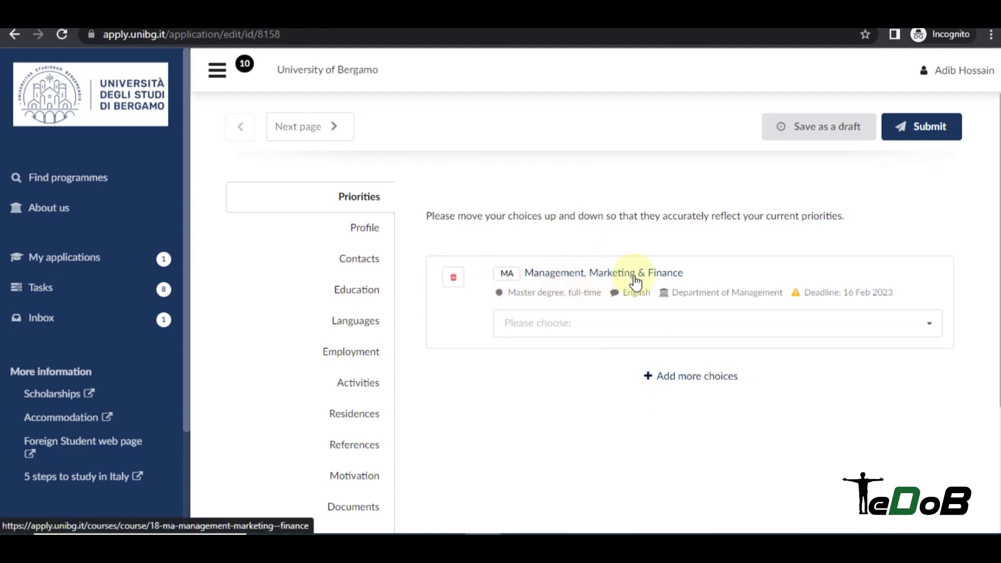
Search for more programme choices, switching the department filter from Management to Economics.
left_click(698, 380)
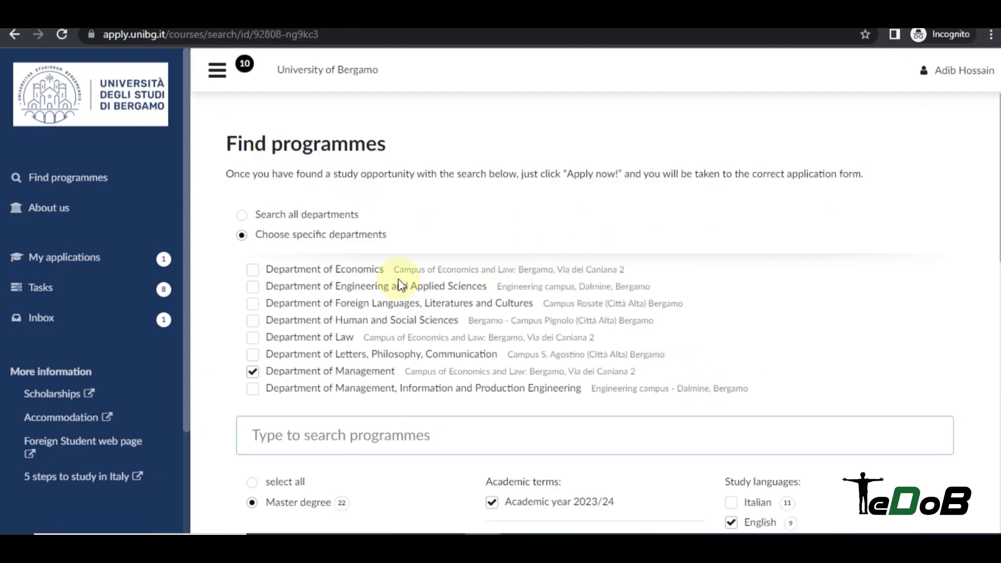
left_click(252, 372)
left_click(301, 272)
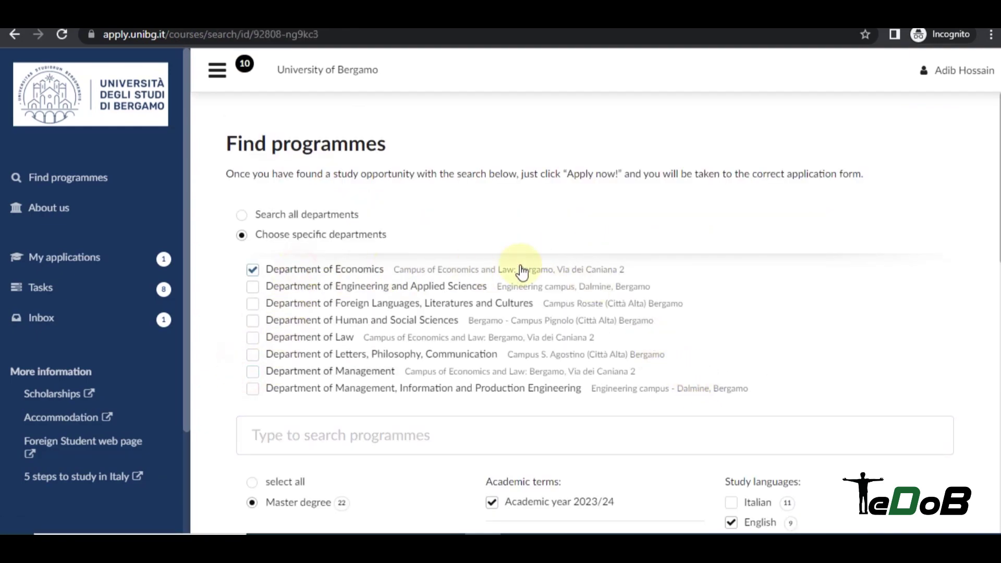
scroll(298, 214, "down", 1)
scroll(459, 274, "down", 2)
scroll(547, 307, "down", 2)
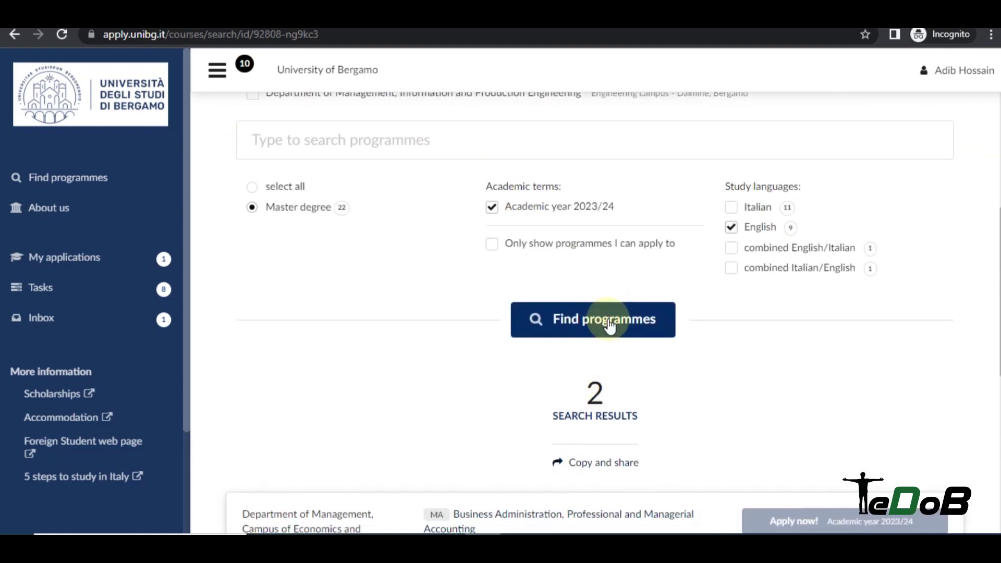
left_click(599, 320)
Move Economics & Finance above Management, Marketing & Finance to first priority.
scroll(678, 292, "down", 6)
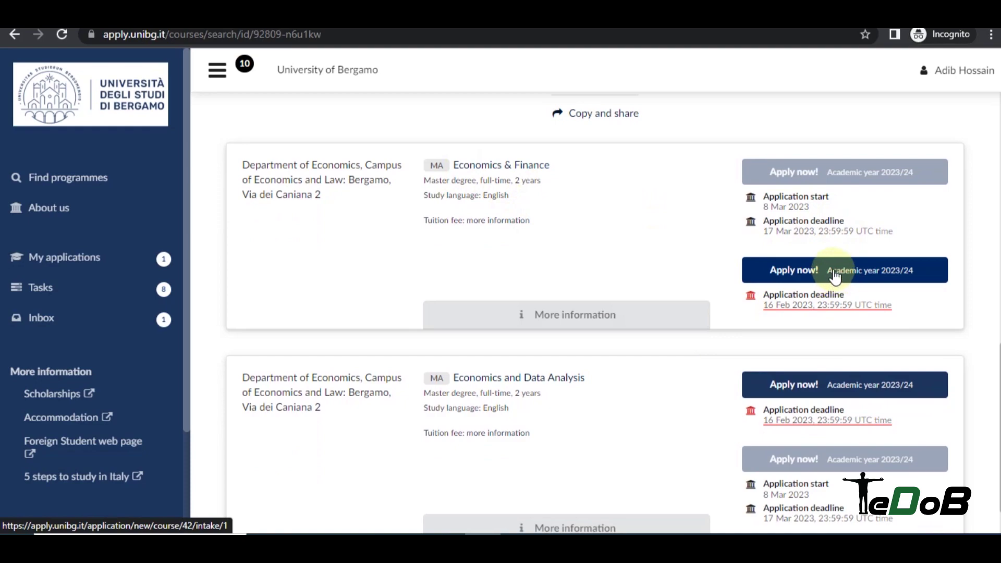
scroll(532, 206, "down", 3)
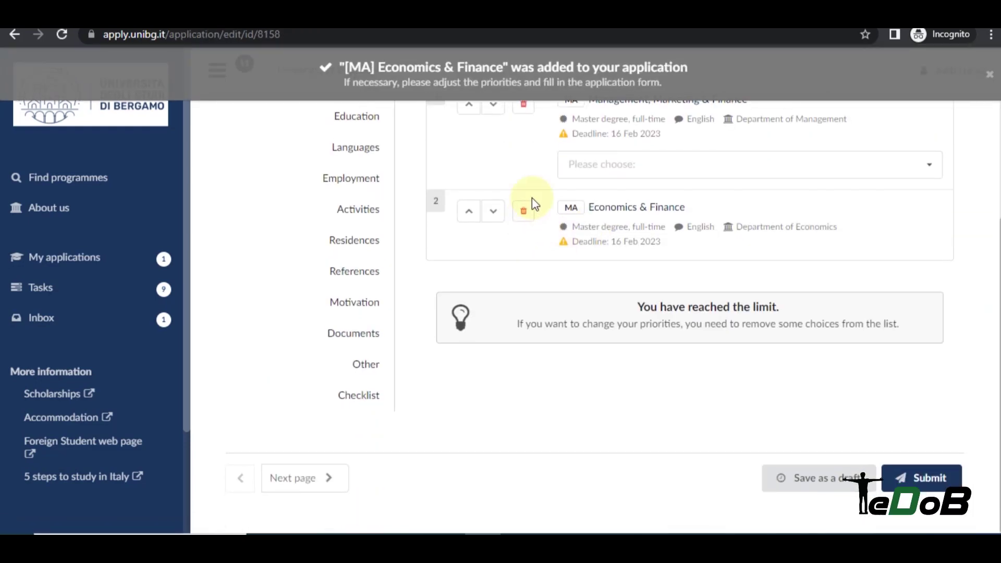
scroll(757, 261, "up", 3)
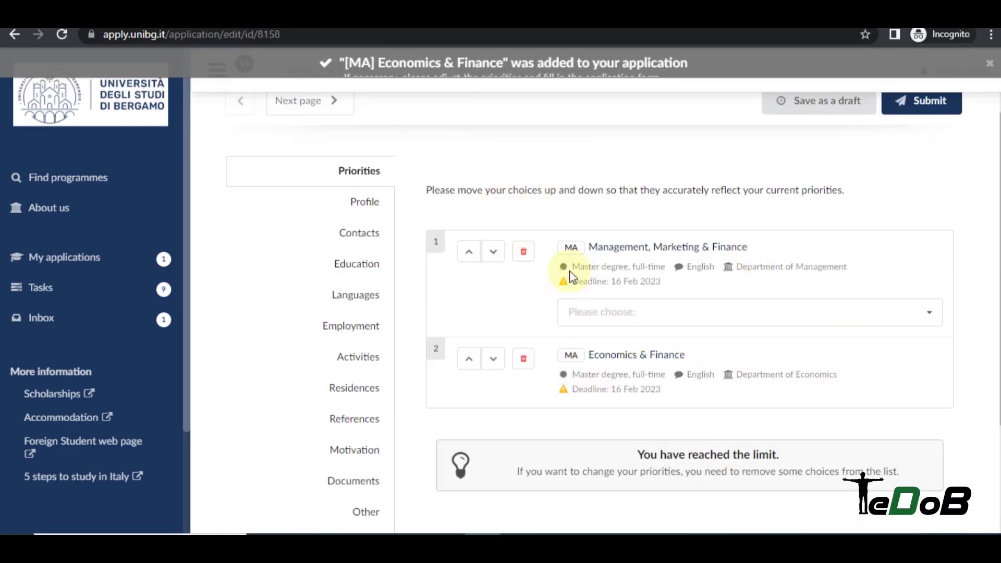
left_click(469, 360)
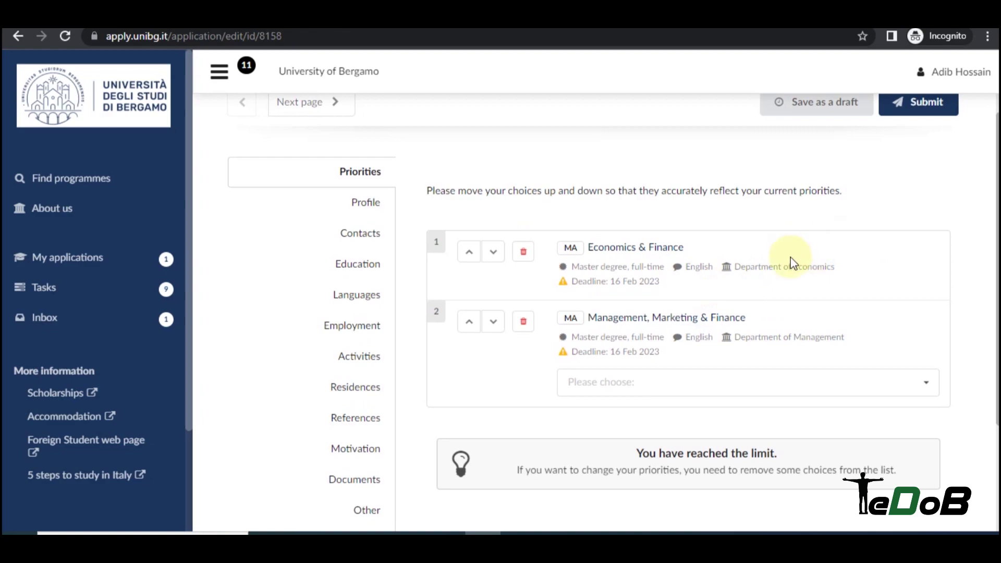
Save the application and look through the Profile, Contacts and Education sections.
left_click(369, 207)
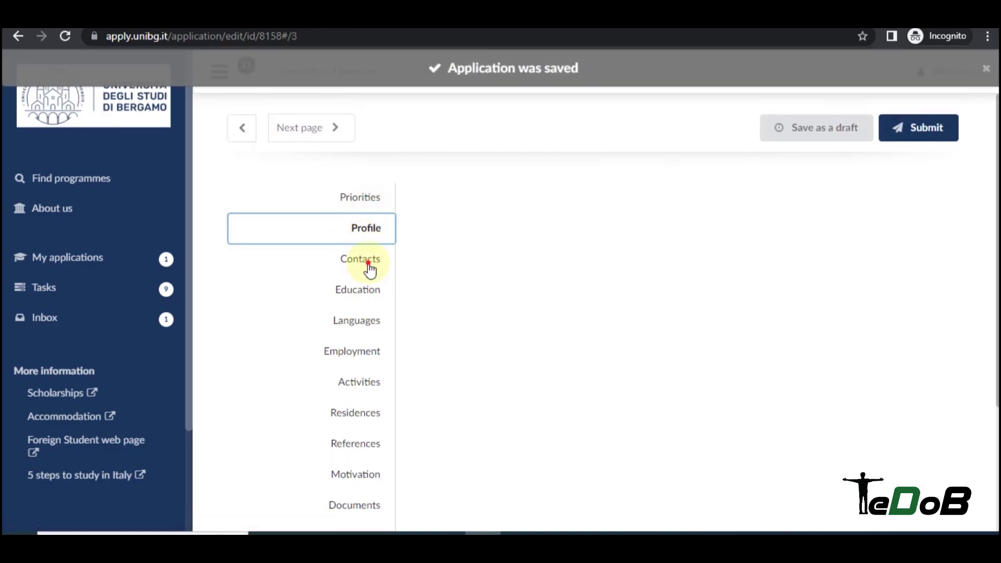
left_click(365, 261)
left_click(365, 286)
left_click(353, 226)
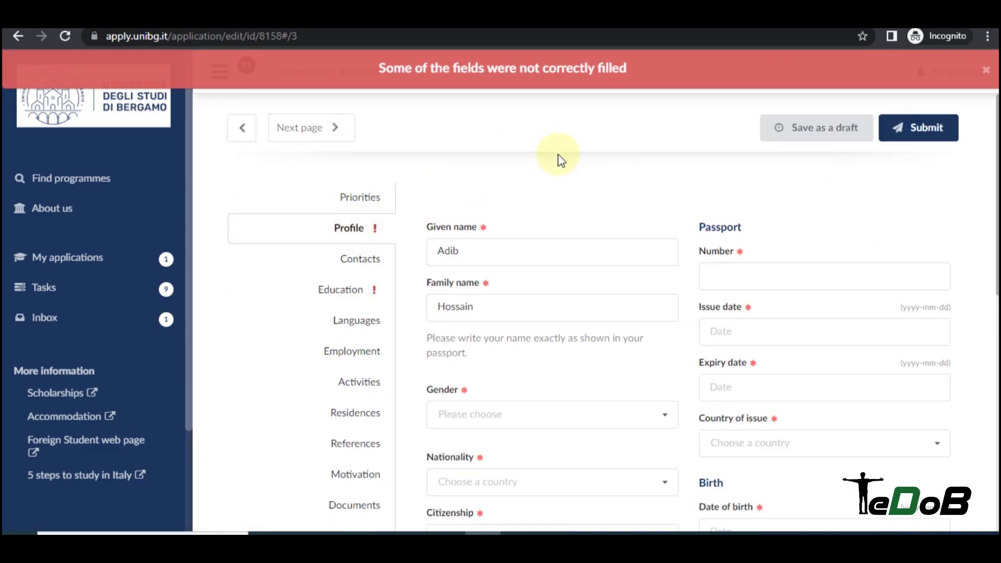
Review the Profile's Expiry date, Country of issue and Place of birth fields.
scroll(558, 156, "down", 1)
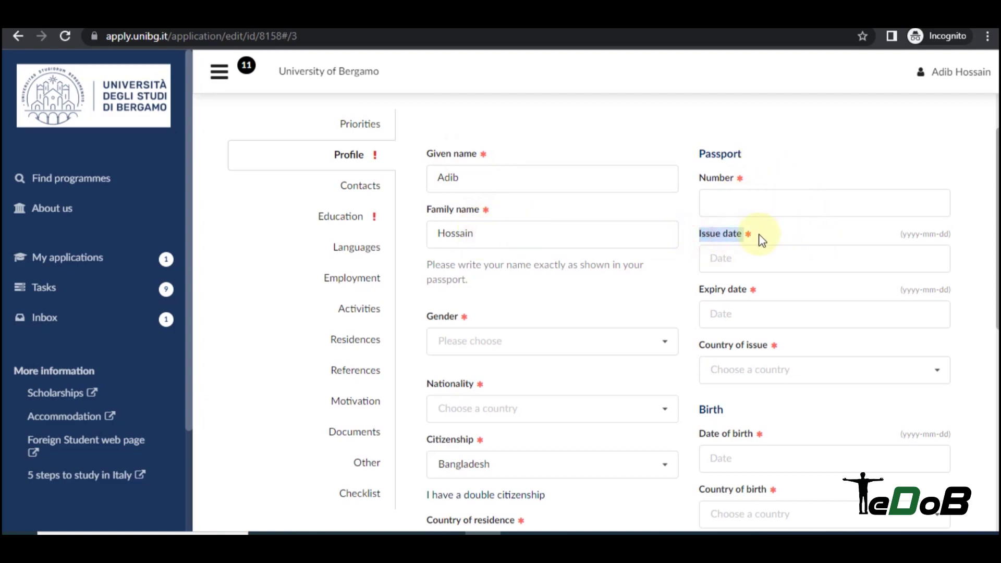
scroll(782, 239, "down", 1)
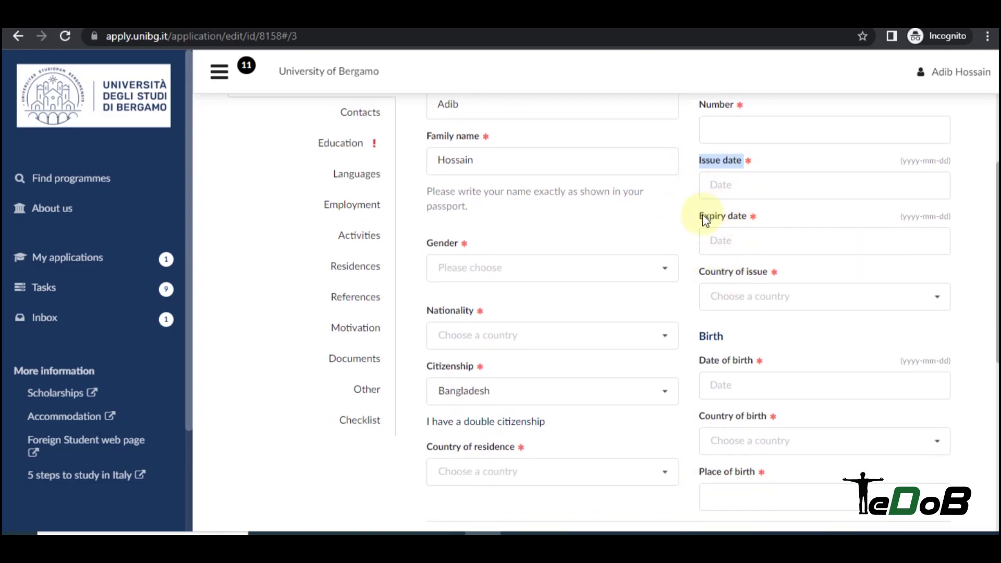
left_click_drag(700, 216, 751, 217)
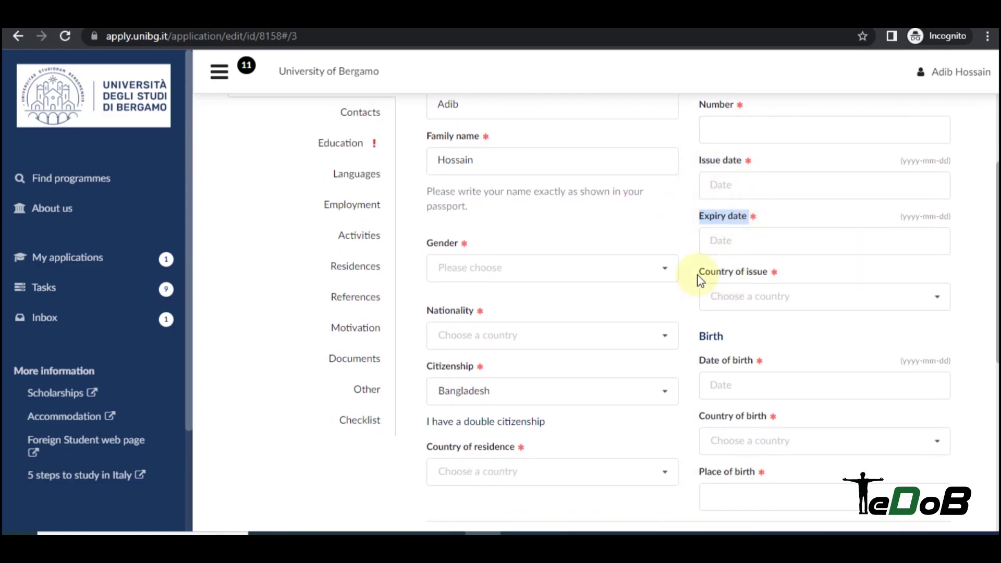
left_click_drag(702, 275, 775, 276)
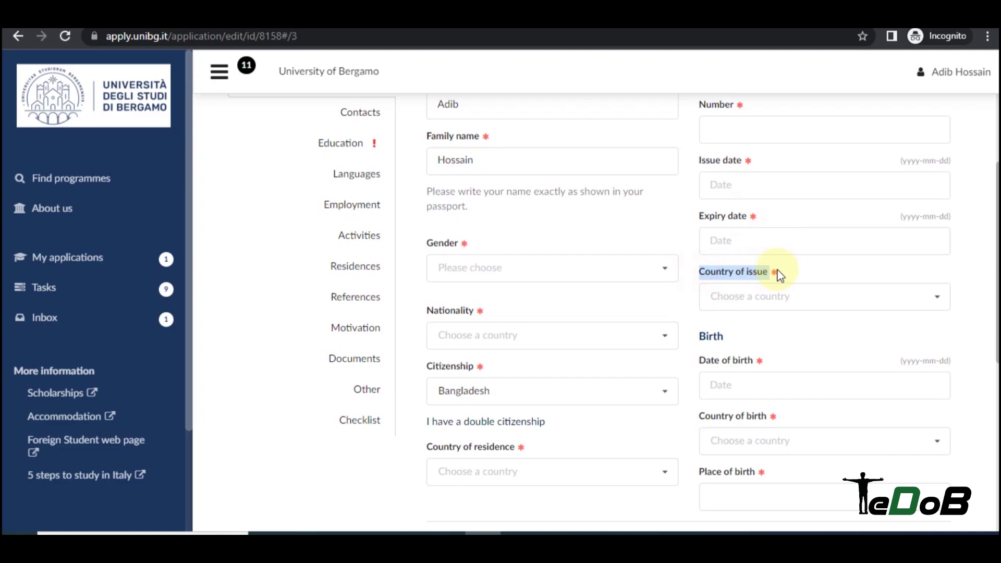
scroll(780, 275, "down", 2)
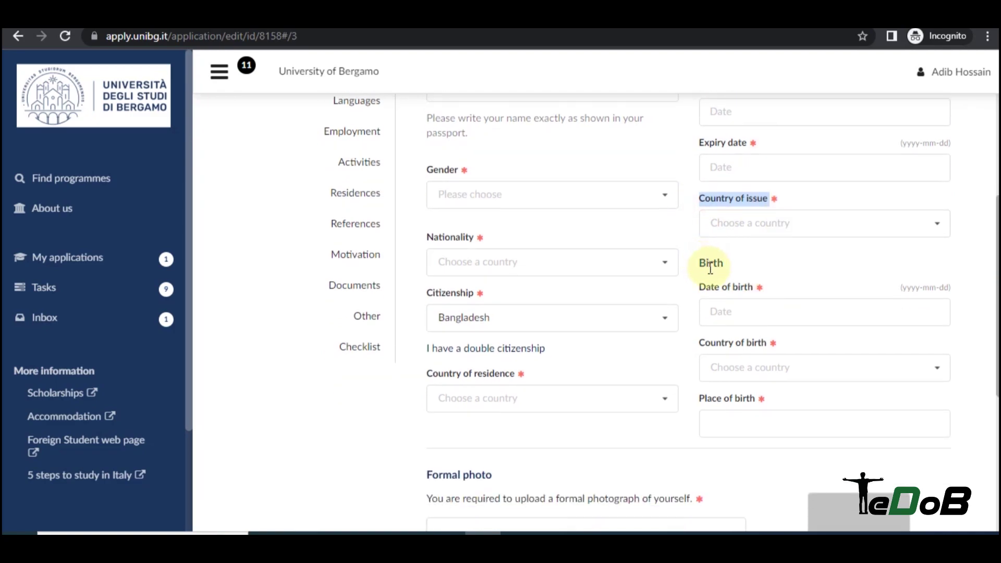
scroll(777, 266, "down", 2)
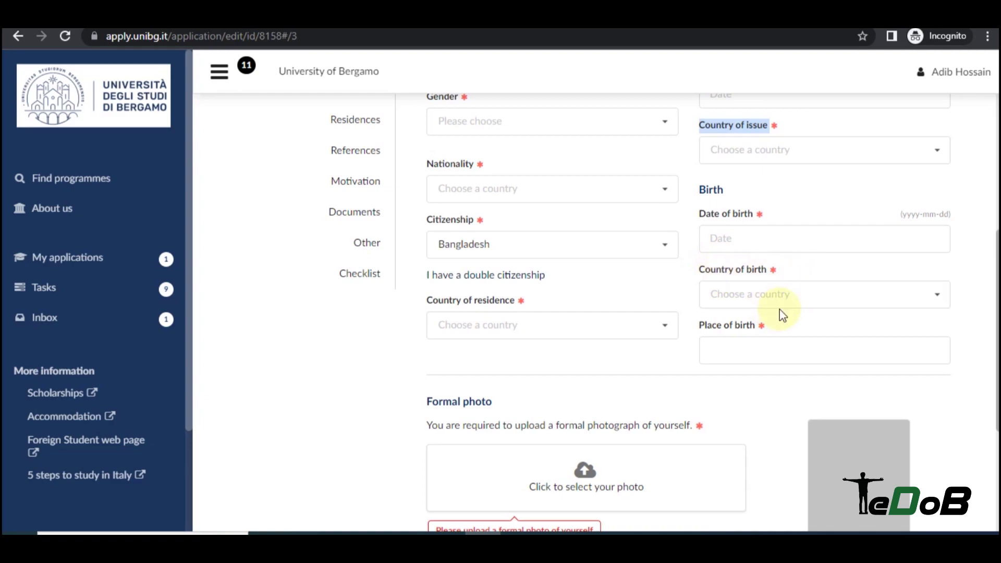
left_click(751, 350)
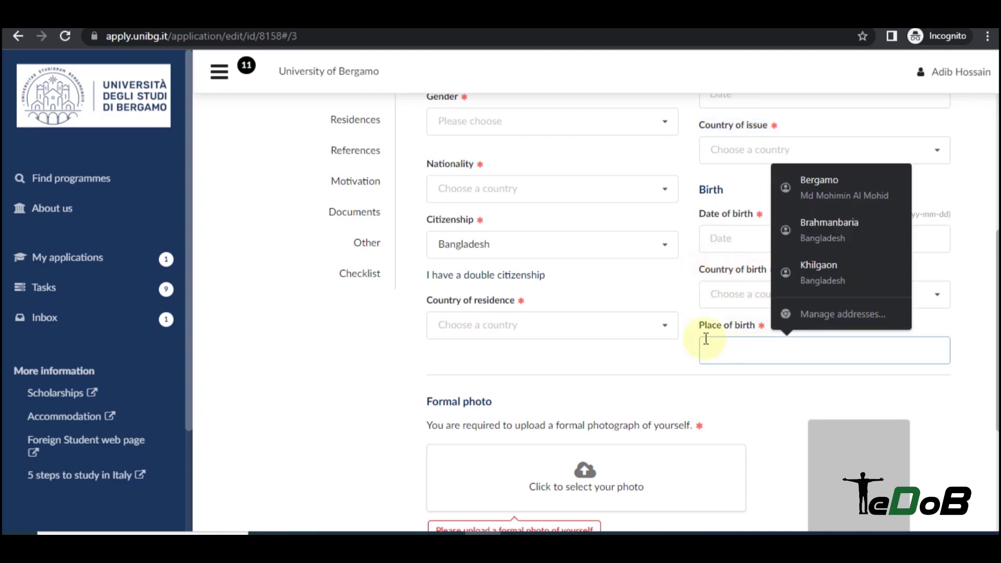
left_click(740, 357)
left_click(677, 323)
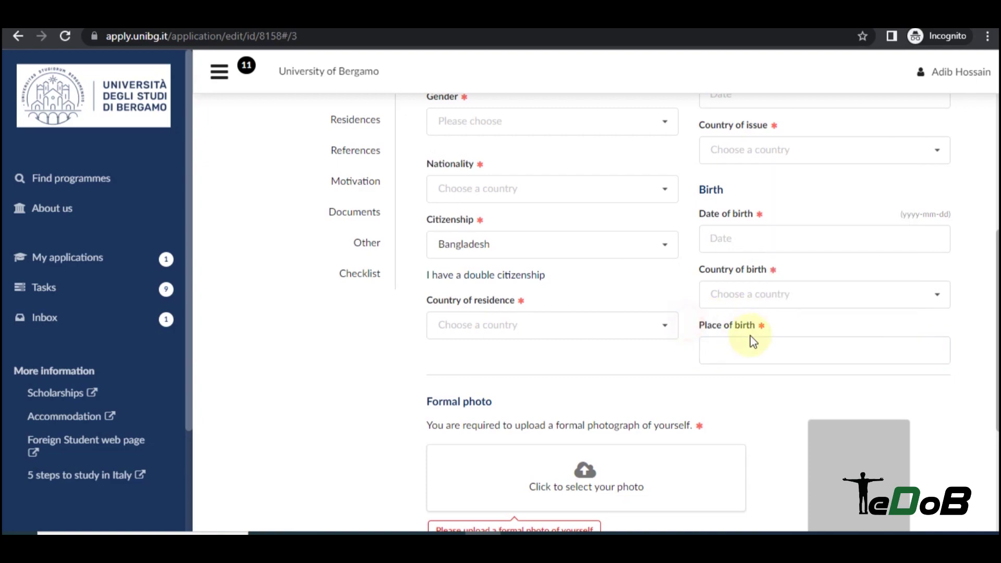
Scroll to the Formal photo section, then move on to the Contacts section.
scroll(745, 344, "up", 2)
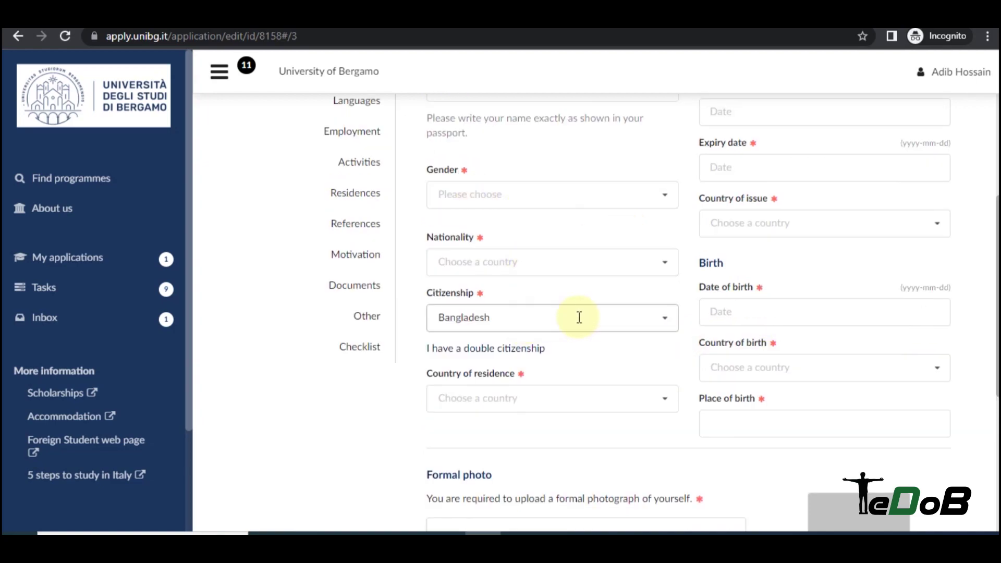
scroll(626, 308, "down", 2)
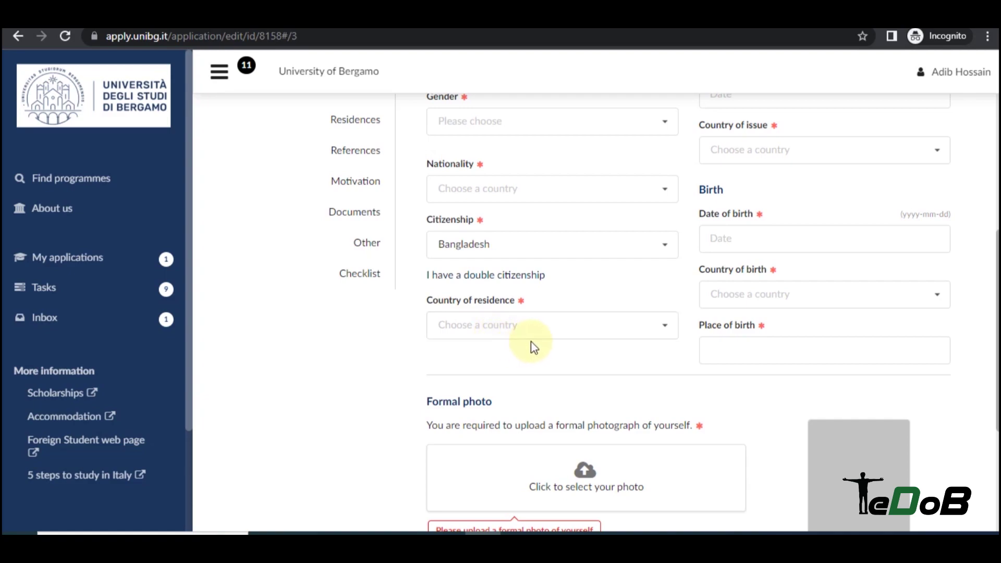
scroll(534, 346, "down", 4)
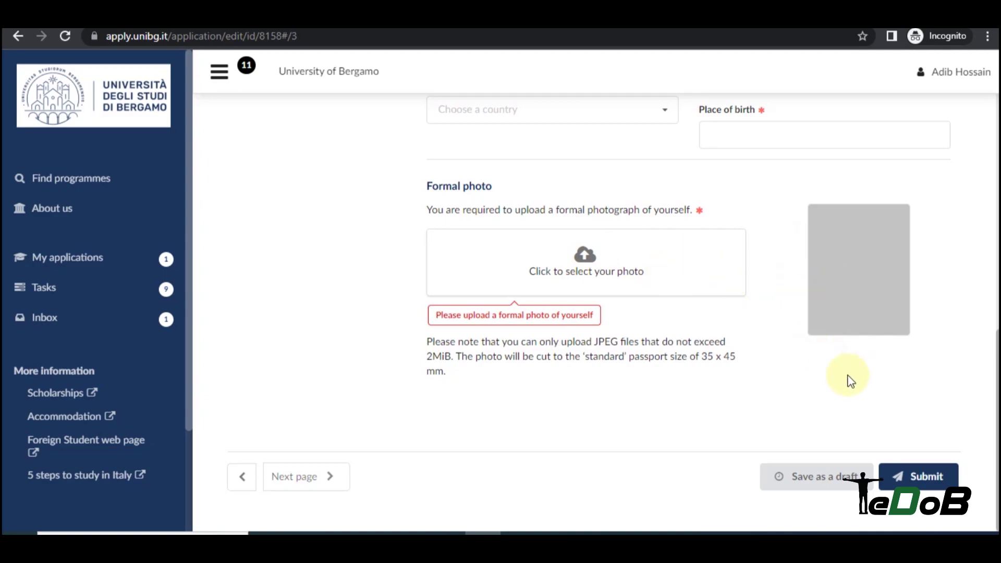
left_click(368, 260)
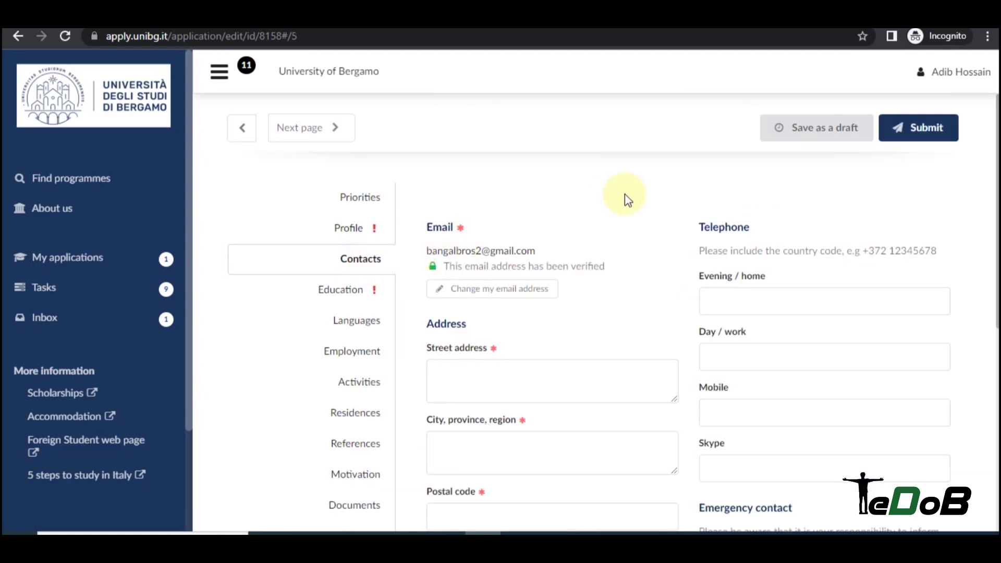
Look over the blank Contacts fields, including Street address, then switch to Education.
scroll(625, 196, "down", 2)
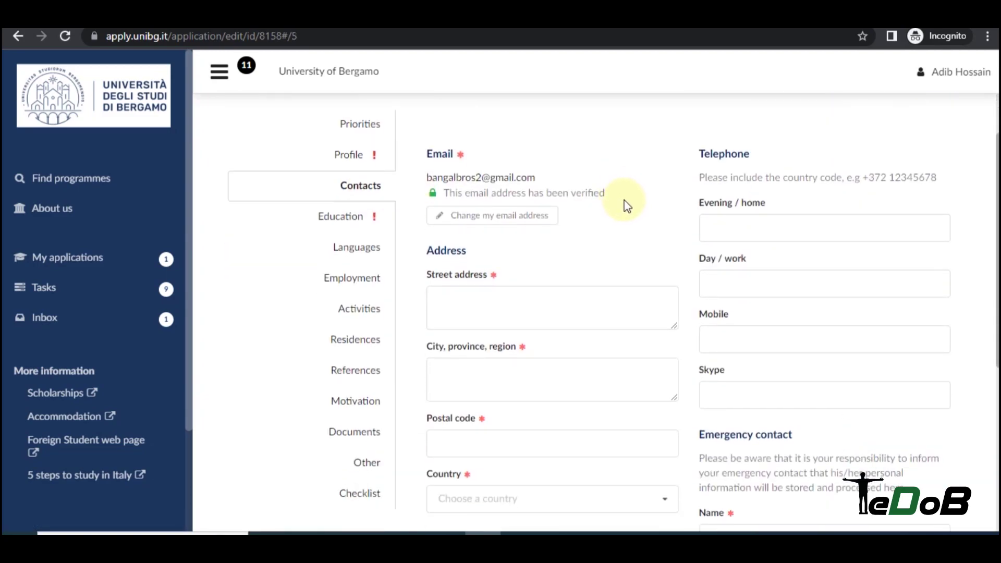
scroll(617, 198, "down", 1)
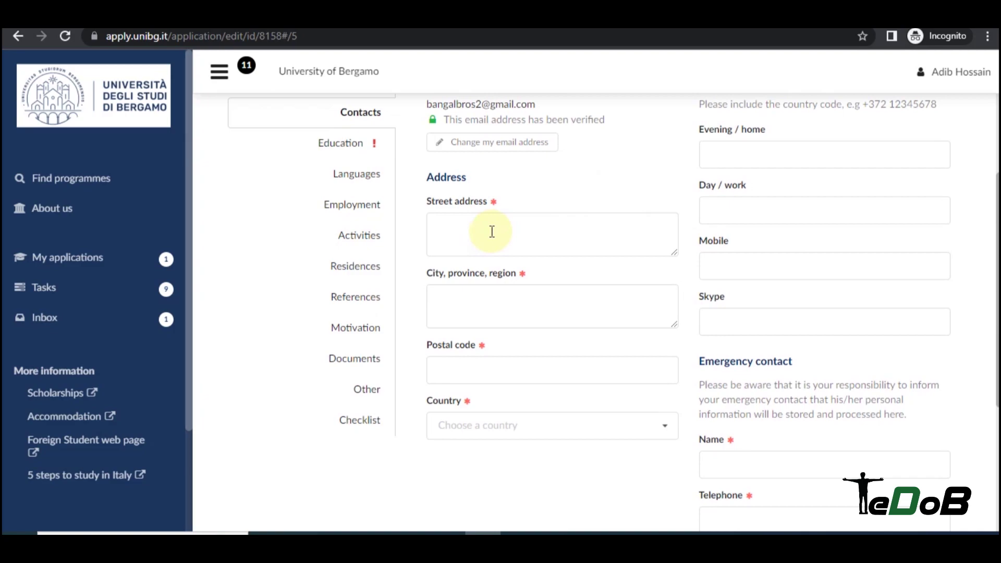
left_click(471, 228)
scroll(459, 291, "down", 2)
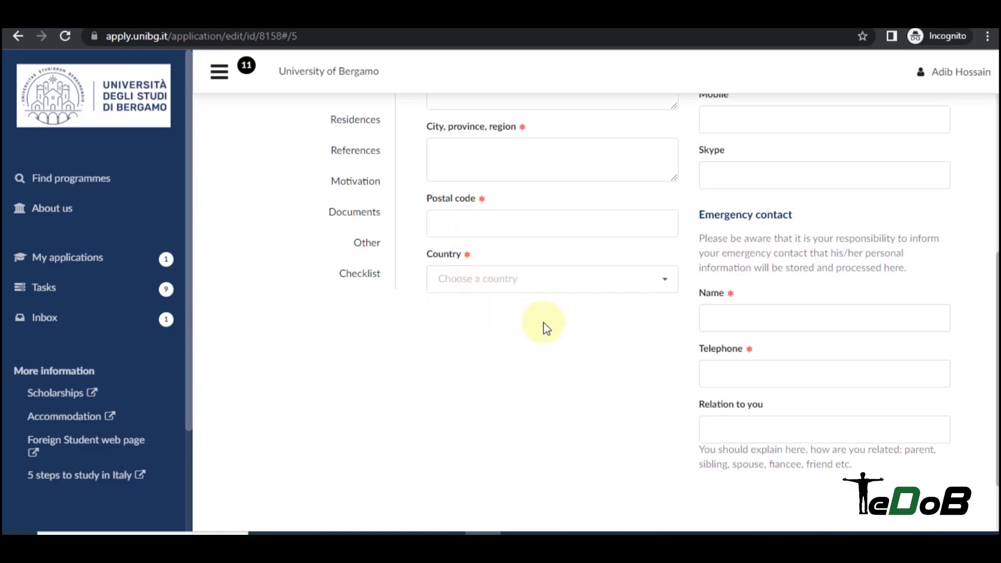
scroll(537, 313, "up", 2)
scroll(550, 347, "up", 3)
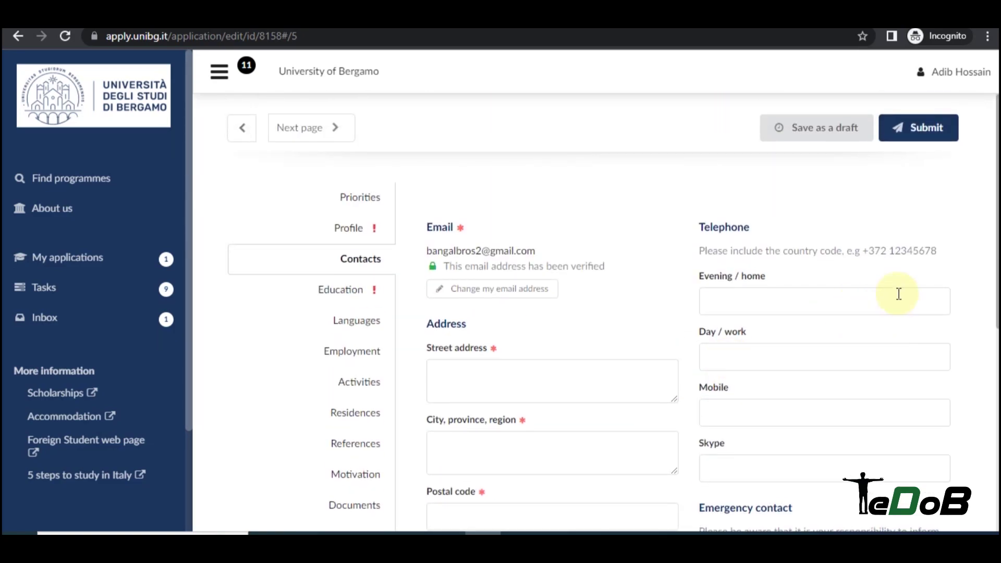
scroll(753, 230, "down", 1)
scroll(762, 247, "down", 1)
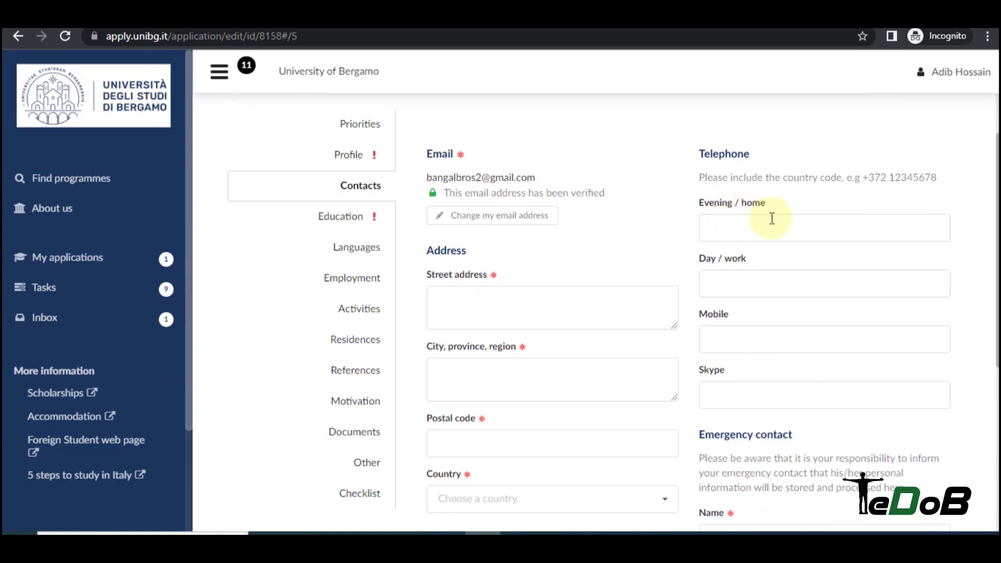
scroll(771, 218, "down", 3)
scroll(756, 132, "up", 3)
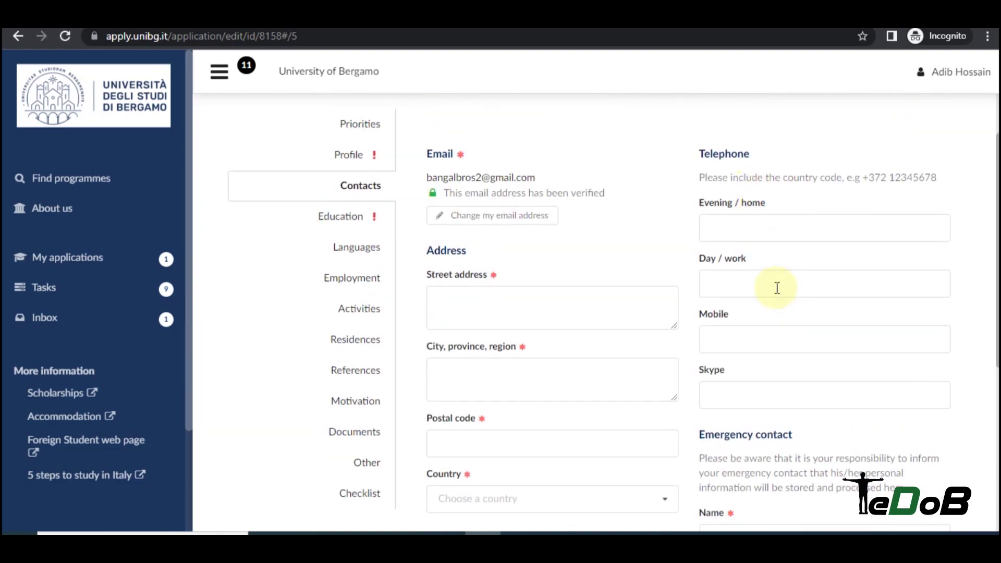
scroll(777, 288, "down", 3)
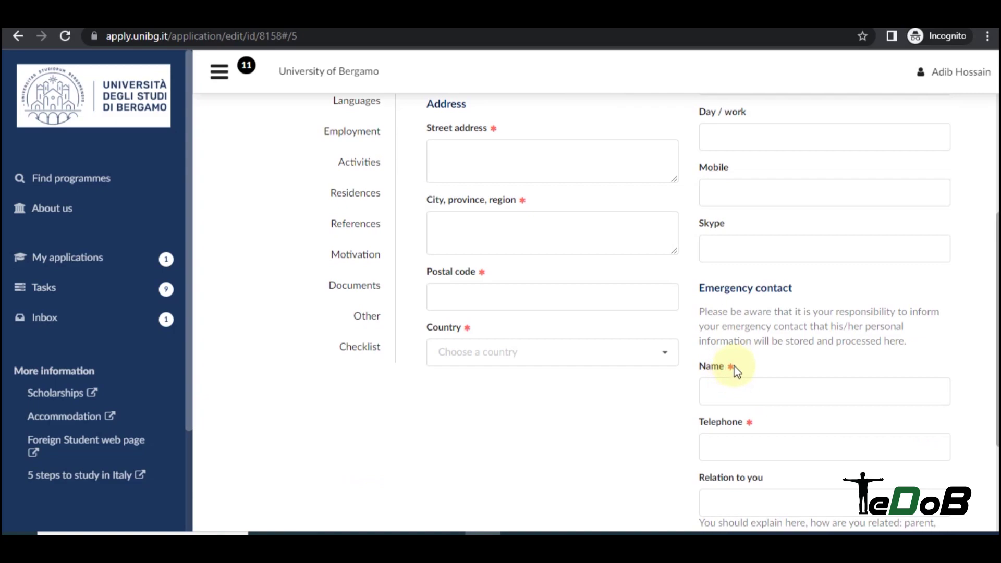
scroll(774, 294, "down", 2)
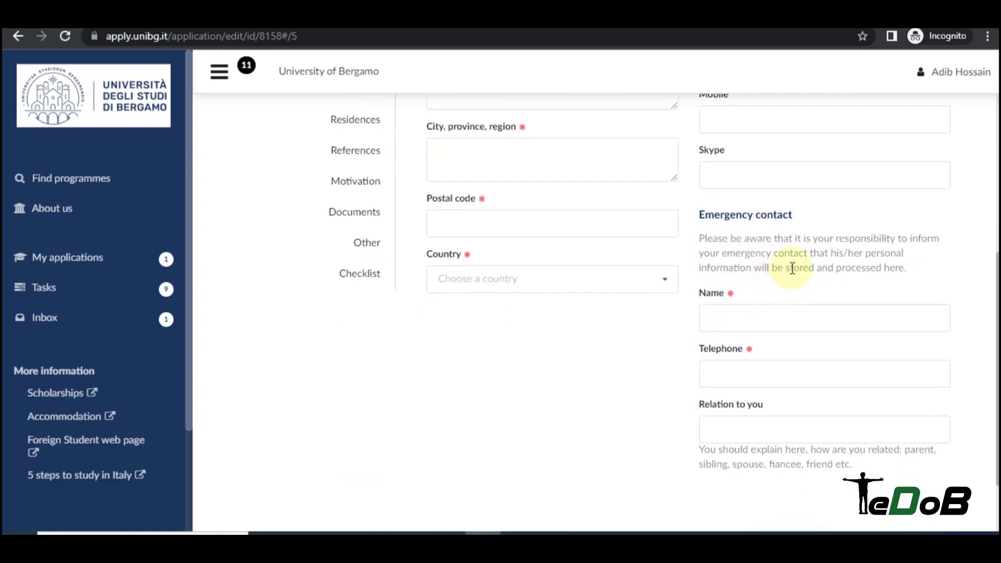
scroll(792, 268, "down", 2)
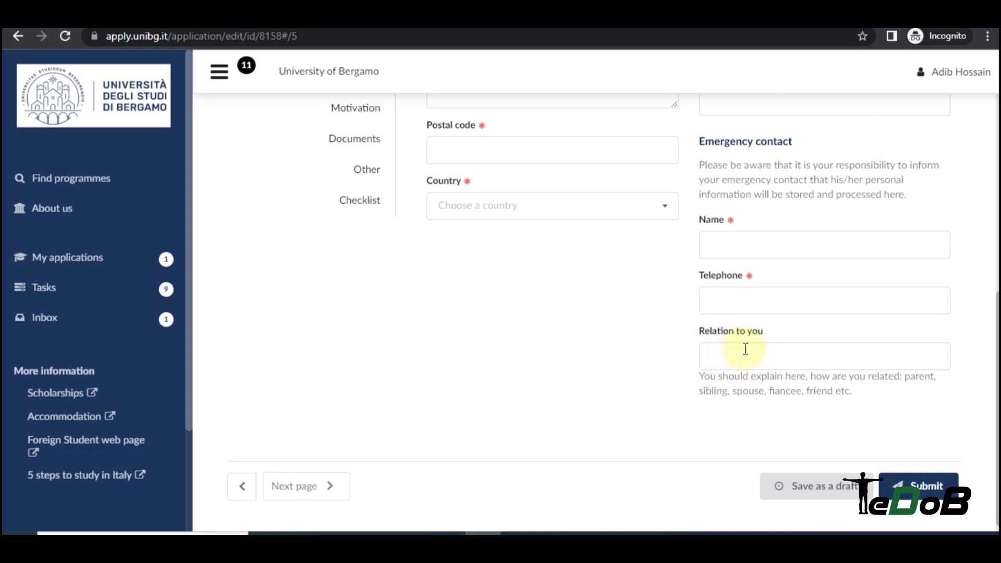
scroll(519, 321, "up", 6)
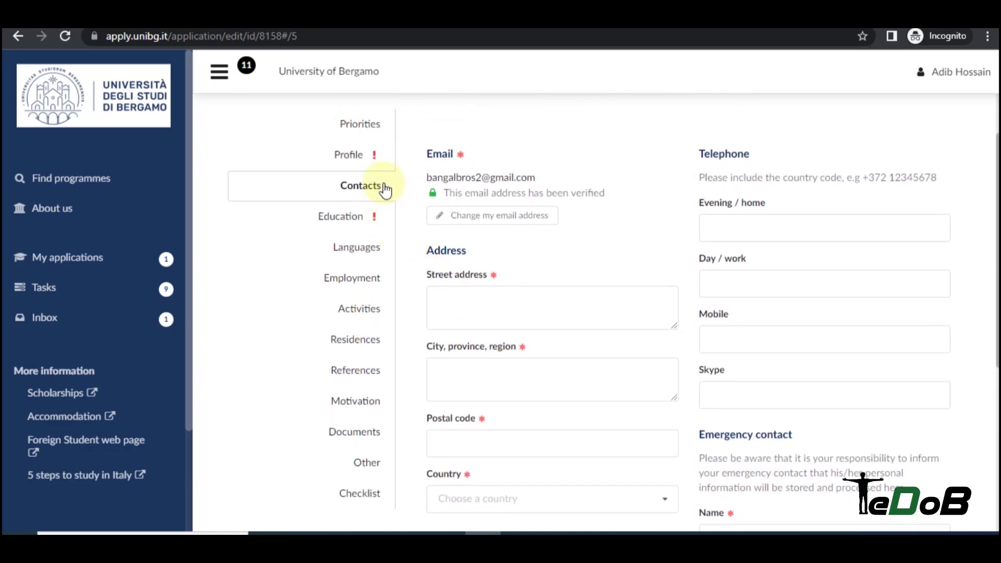
left_click(364, 218)
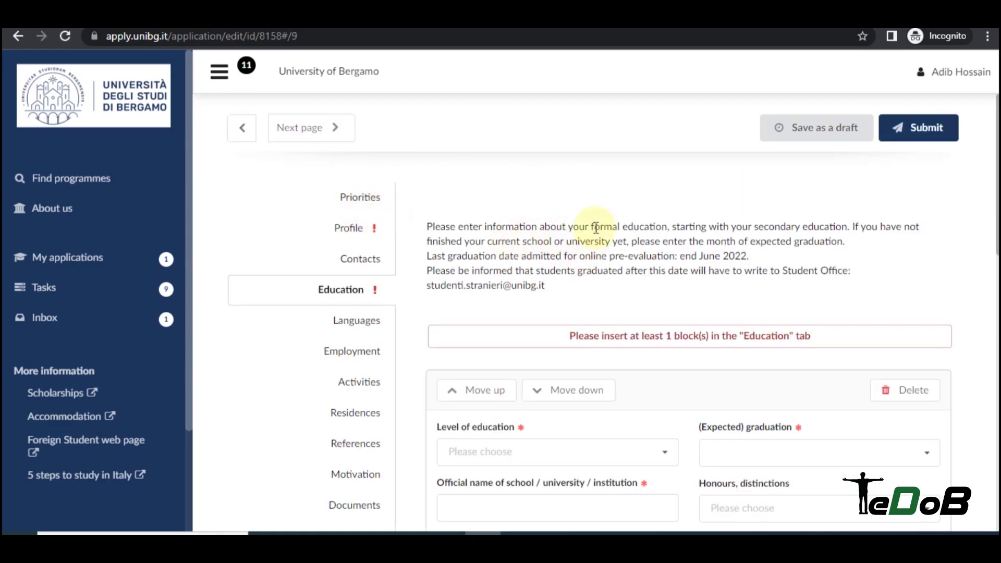
Set the first education entry's level of education to Bachelor degree.
scroll(602, 212, "down", 3)
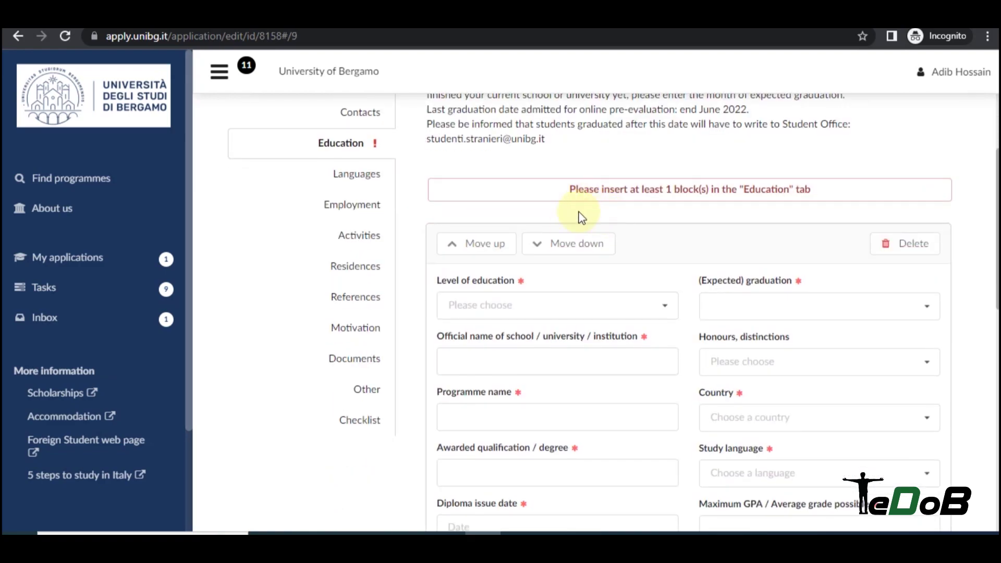
left_click(537, 306)
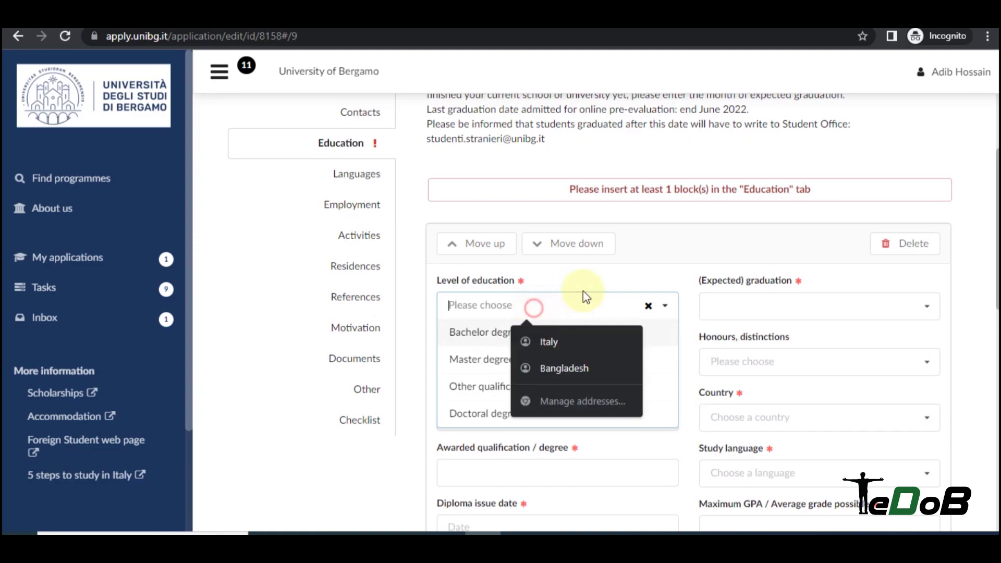
left_click(626, 274)
left_click(585, 309)
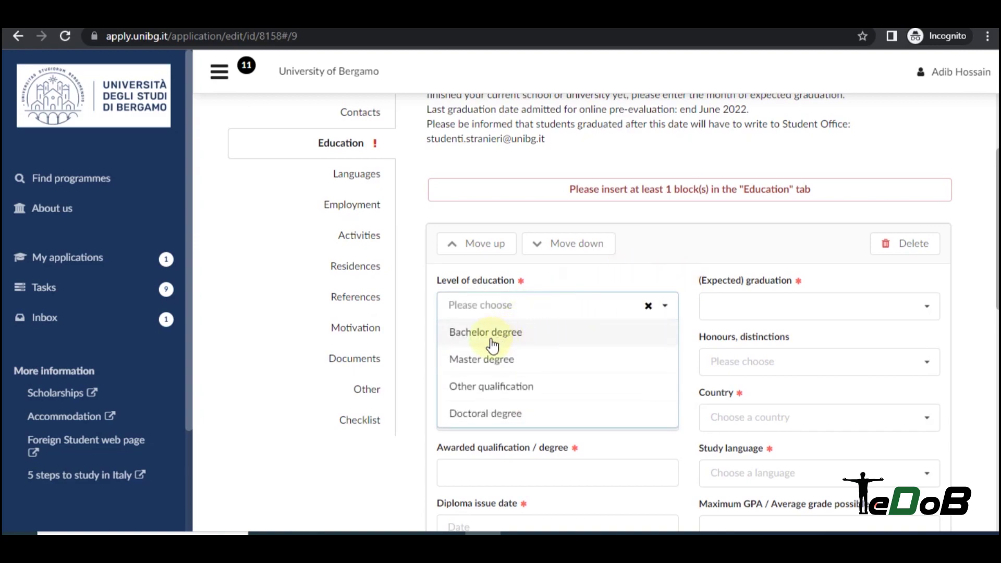
left_click(498, 336)
Fill in the institution name, programme and the BBA awarded qualification.
scroll(595, 286, "down", 1)
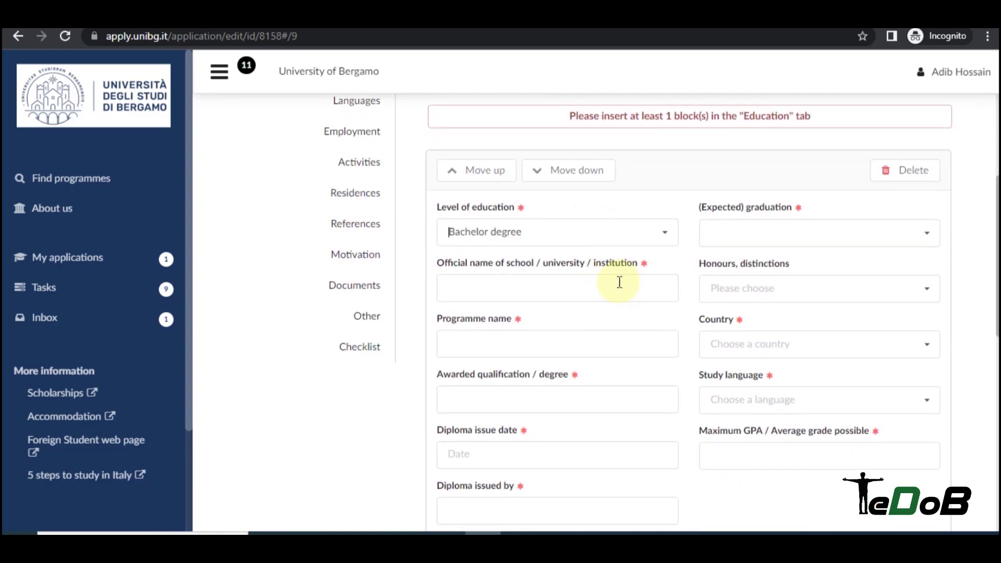
left_click(514, 290)
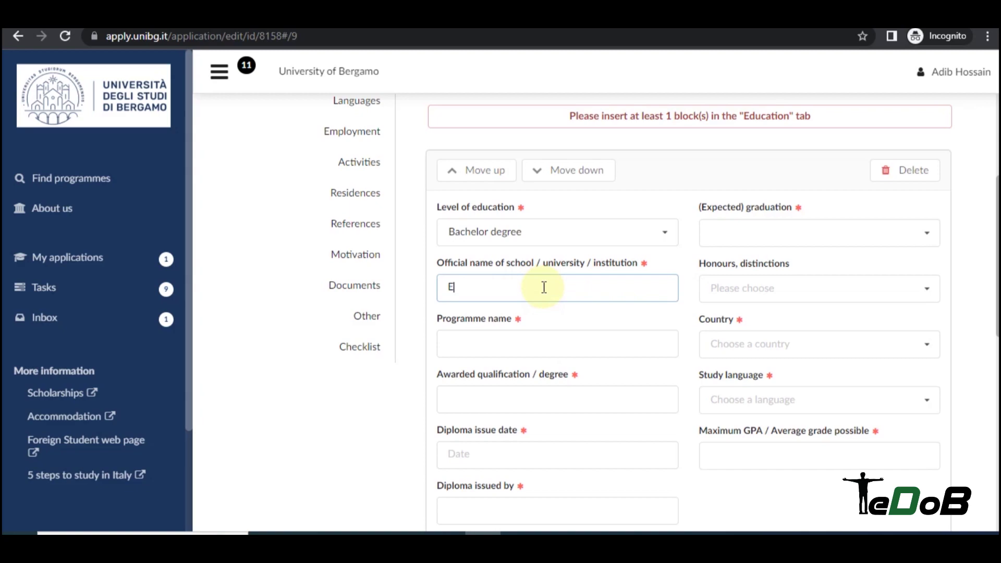
type("East West University")
key("ctrl+a")
key("BackSpace")
type("Dhaka")
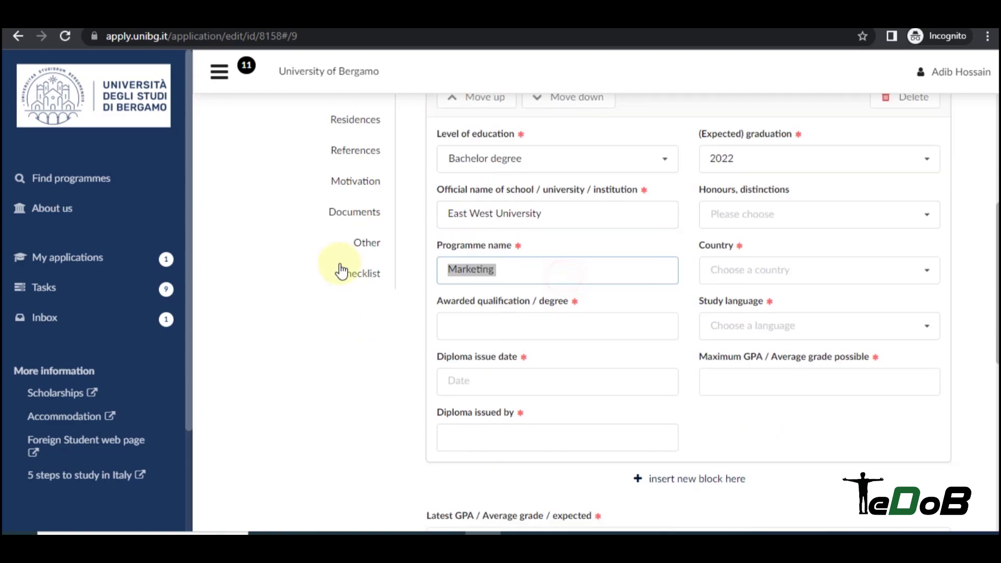
key("BackSpace")
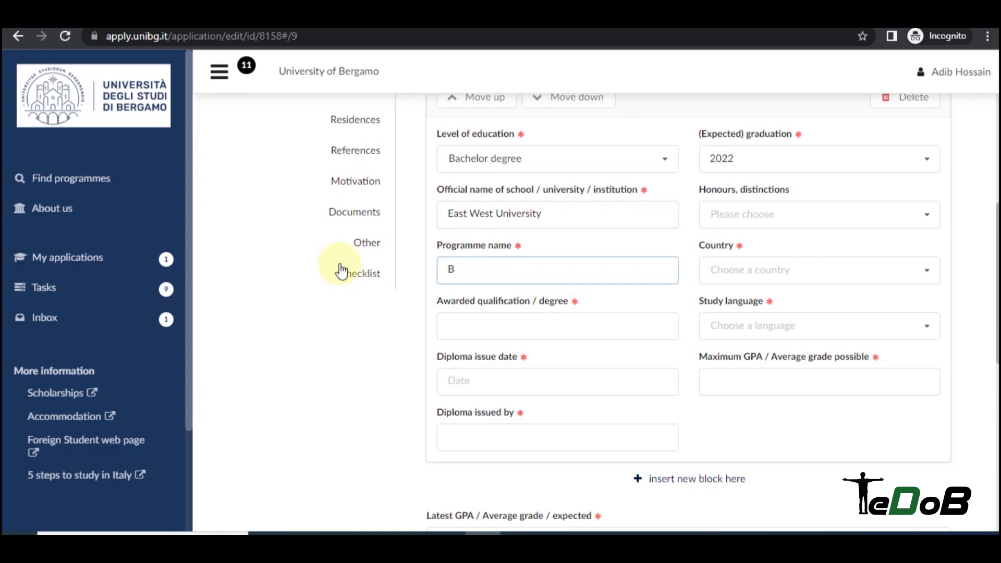
left_click(485, 322)
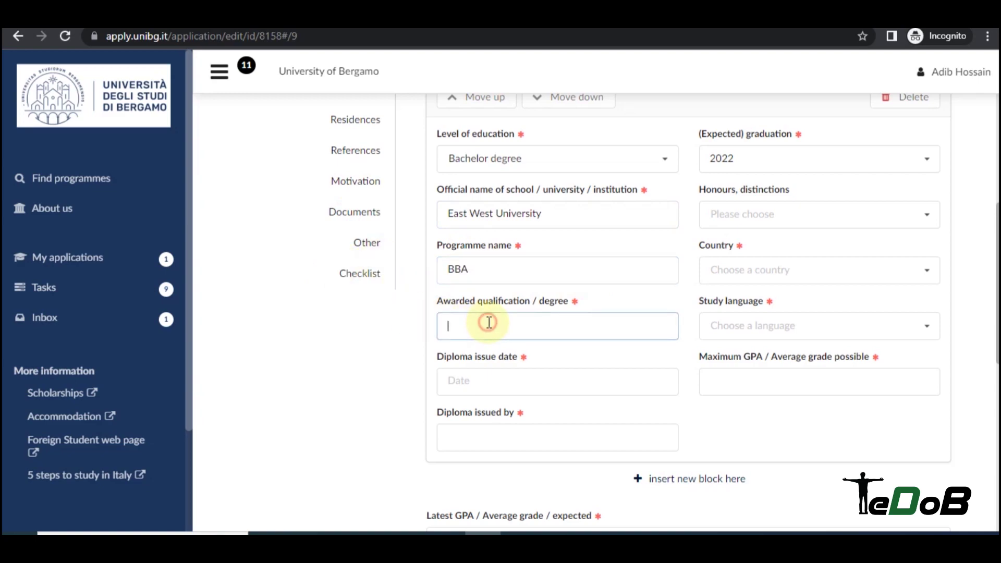
type("BBA")
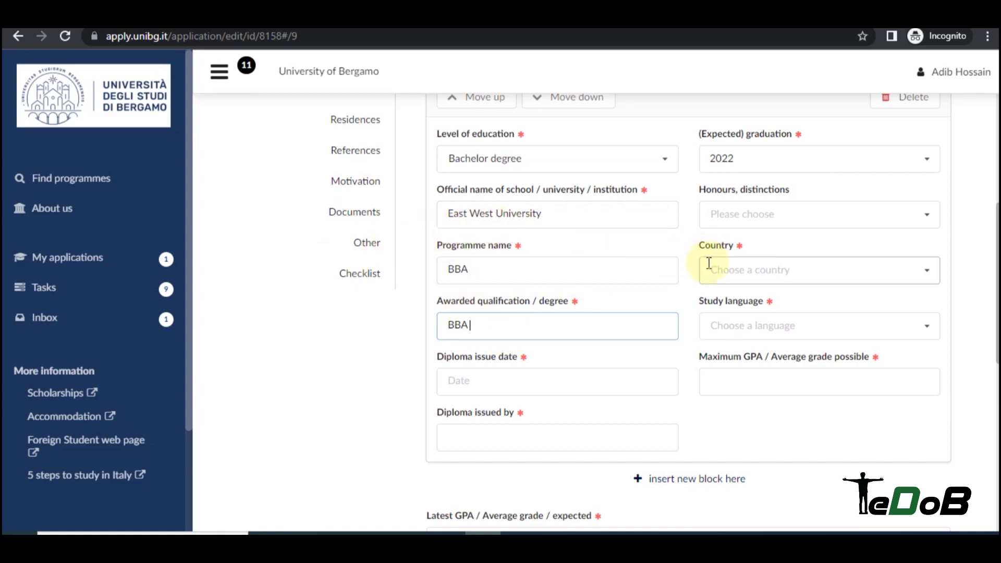
Set the diploma issue date to 2022-01-11.
scroll(688, 259, "down", 3)
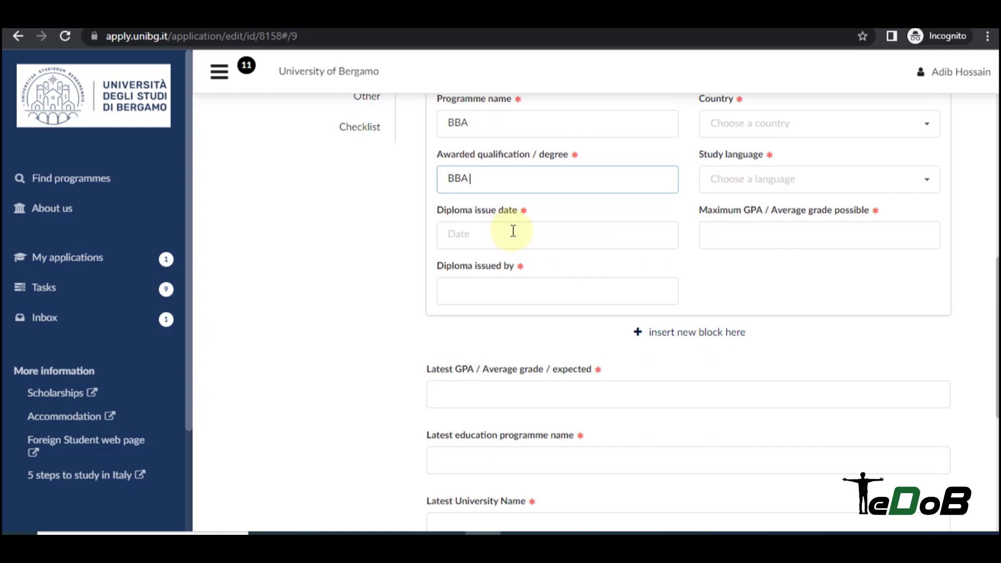
left_click(530, 232)
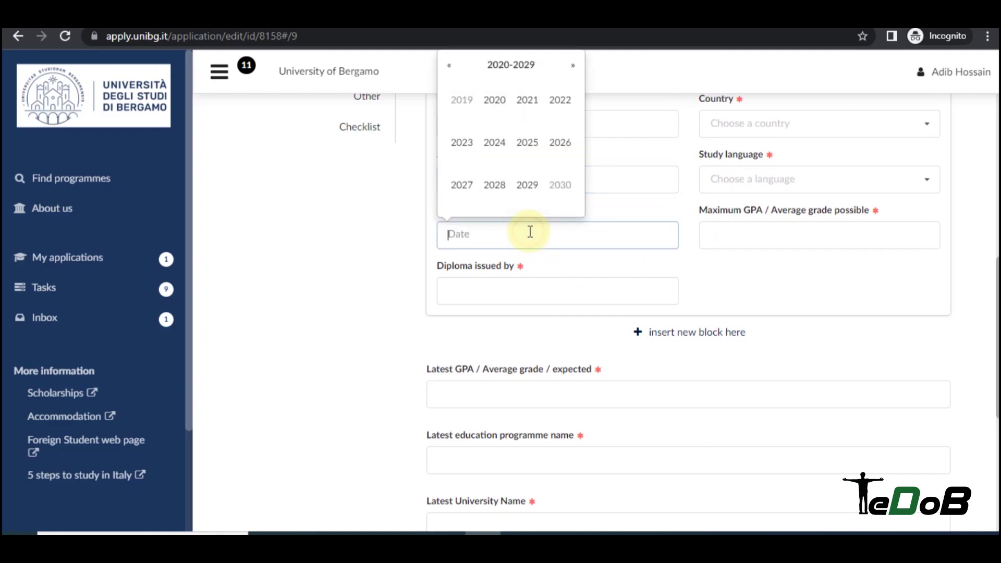
scroll(494, 222, "up", 1)
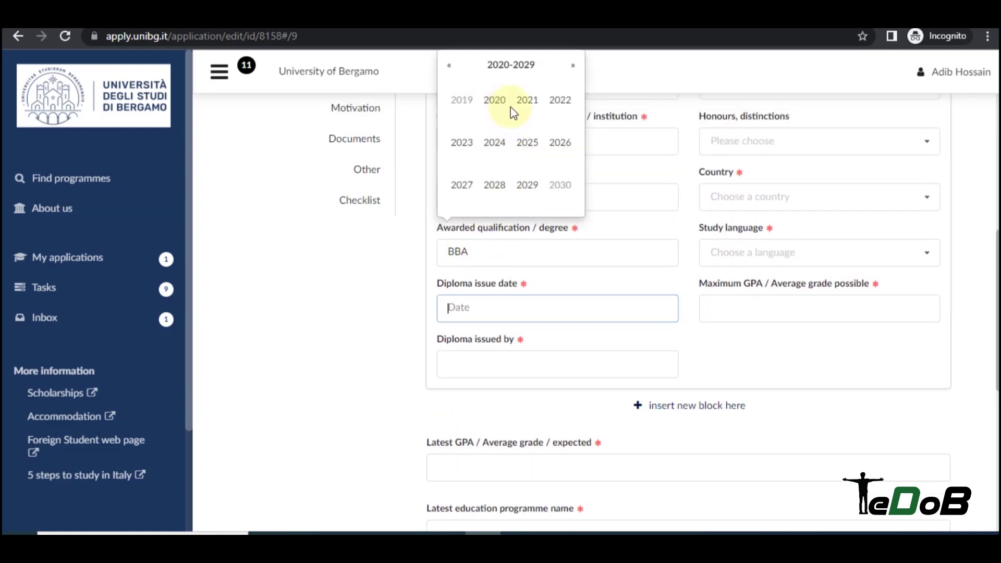
left_click(560, 99)
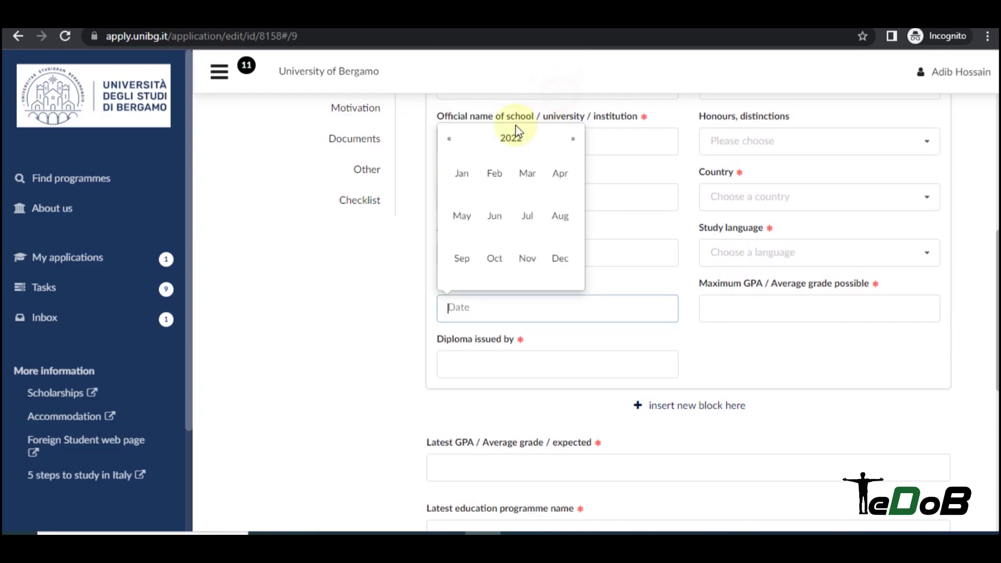
left_click(461, 174)
left_click(472, 206)
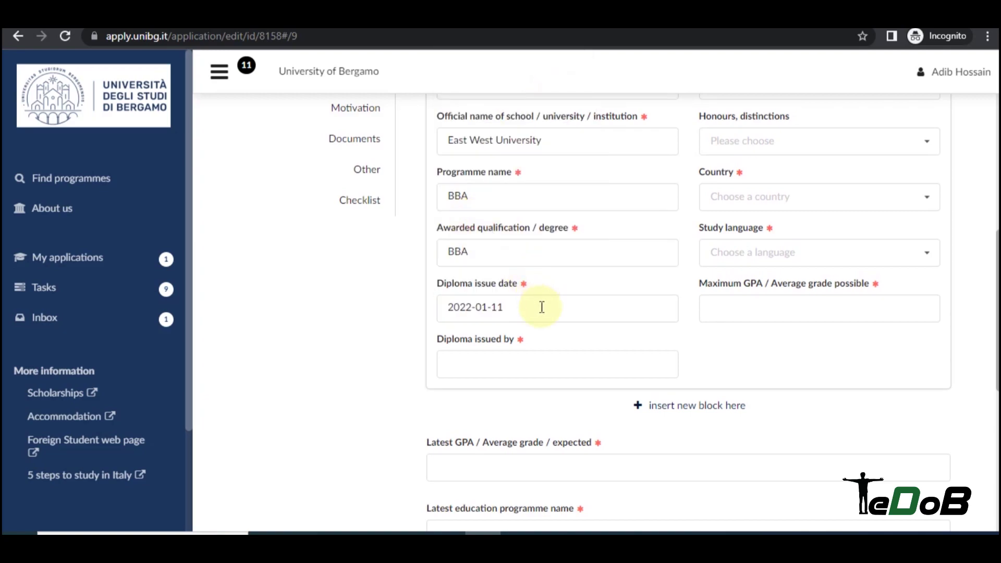
Enter East West University as the diploma issuer.
left_click(516, 368)
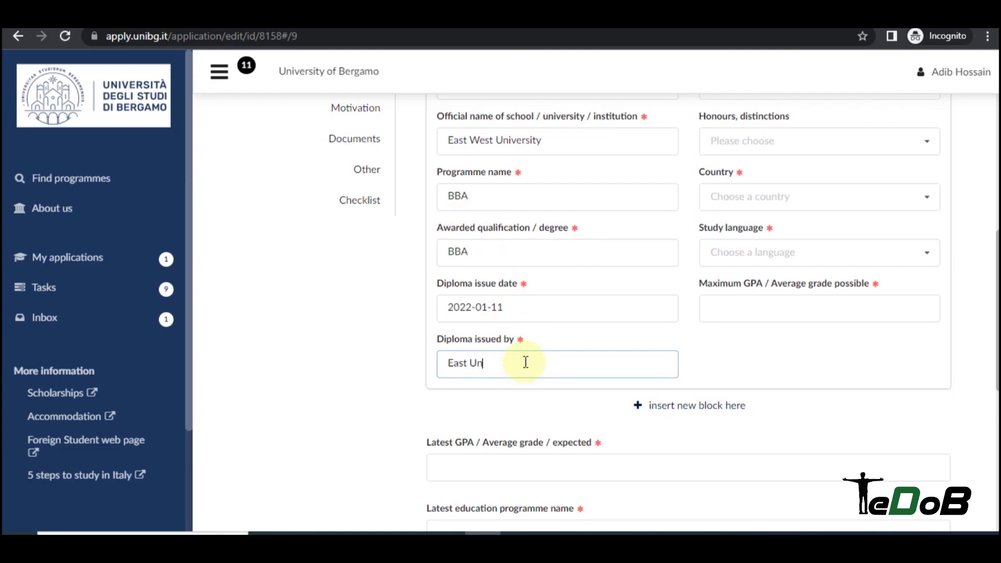
type("East West University")
key("ctrl+Left")
type("West")
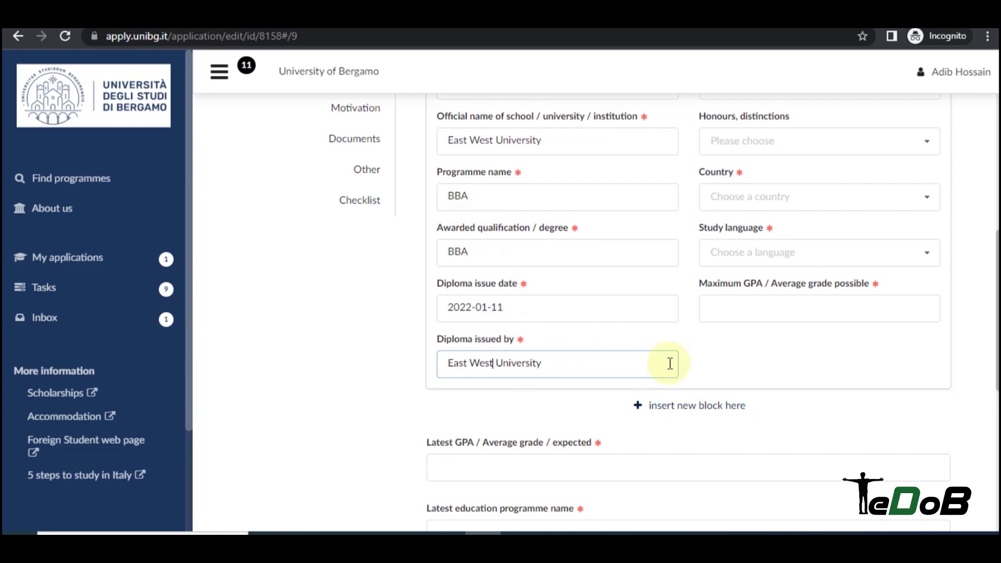
Set study language English and maximum GPA 3.50 / 4, then insert another education block.
left_click(775, 252)
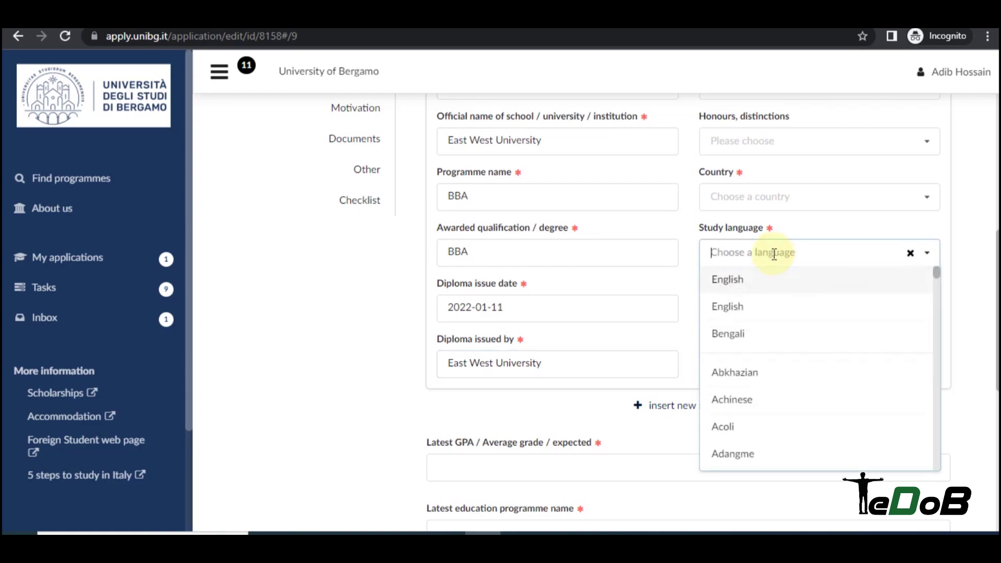
left_click(754, 282)
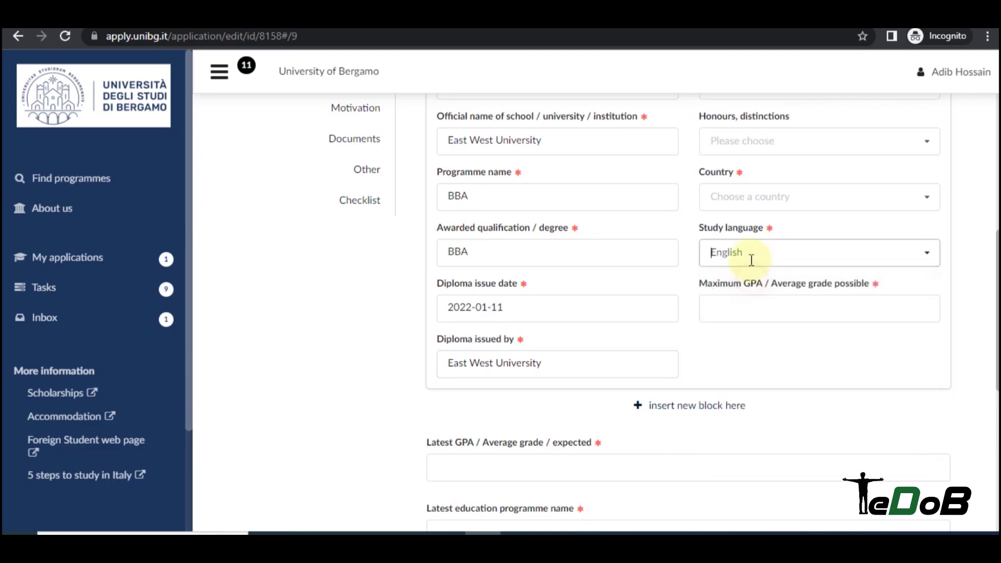
left_click(755, 306)
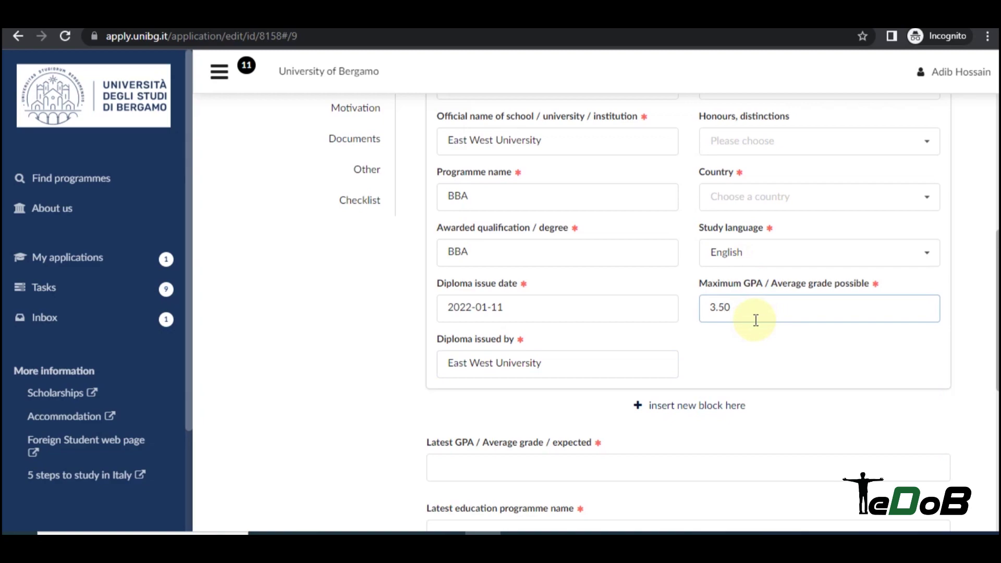
type("3.50 4")
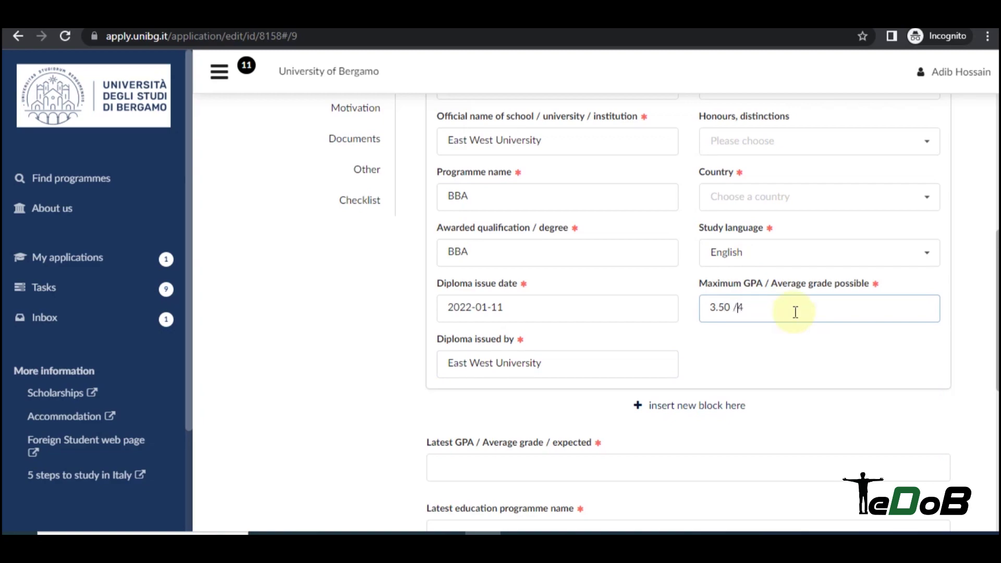
scroll(746, 334, "down", 3)
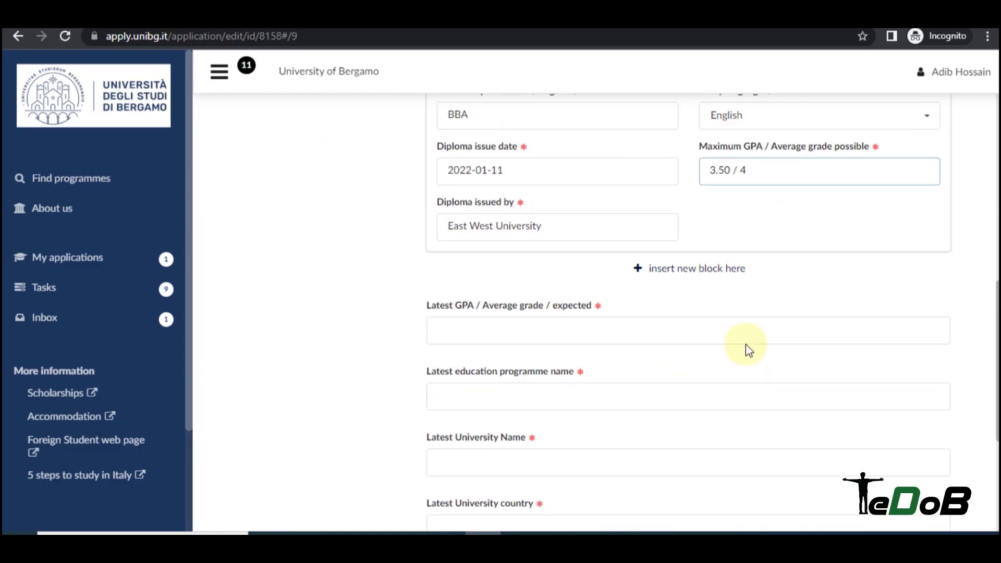
left_click(695, 265)
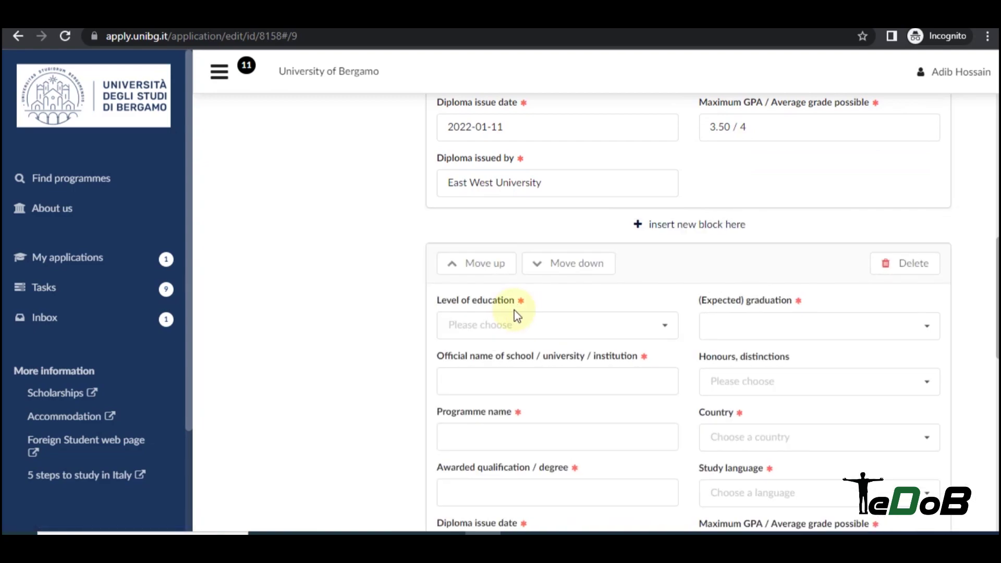
Choose Other qualification as the second education block's level of education.
scroll(605, 311, "down", 1)
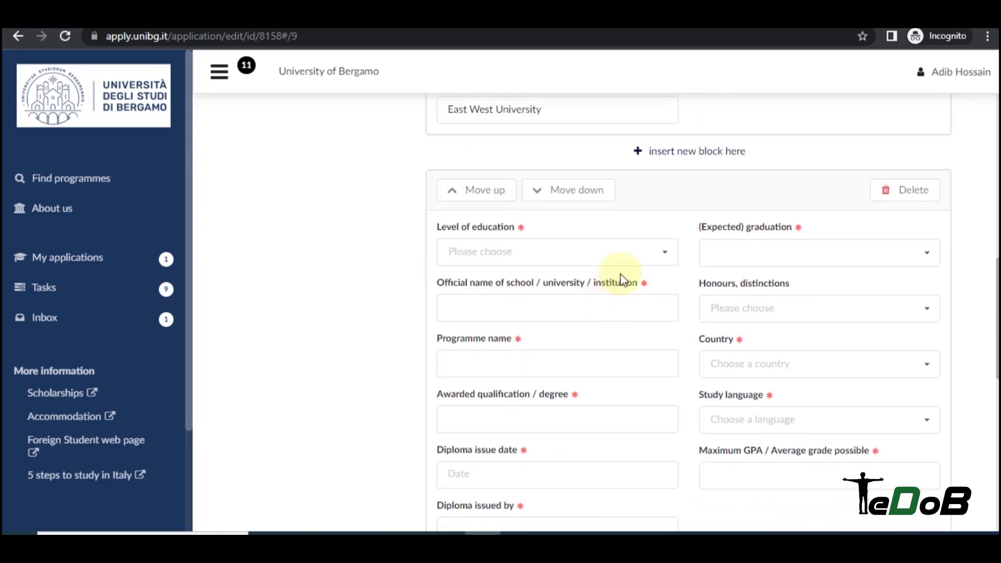
left_click(564, 251)
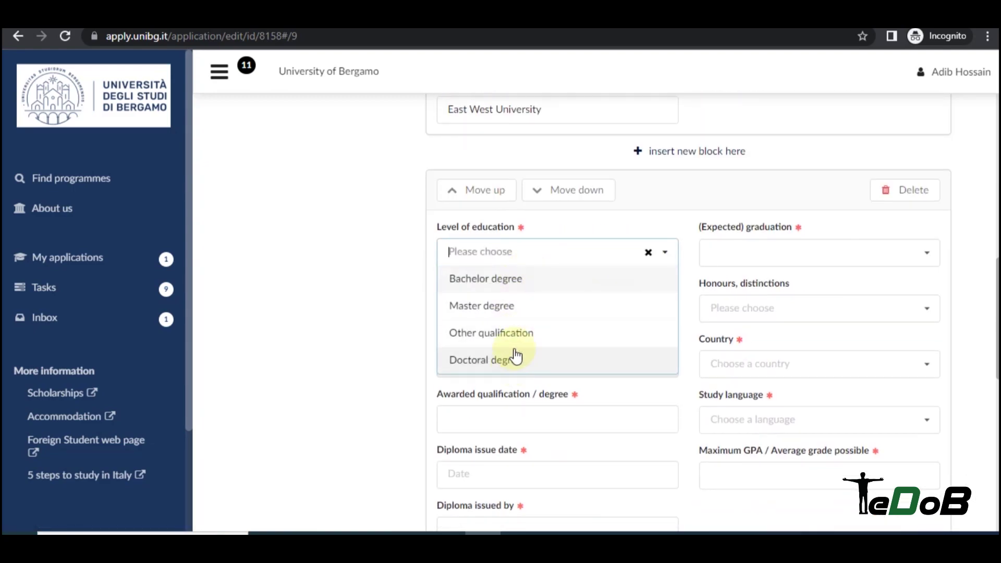
left_click(525, 334)
left_click(558, 305)
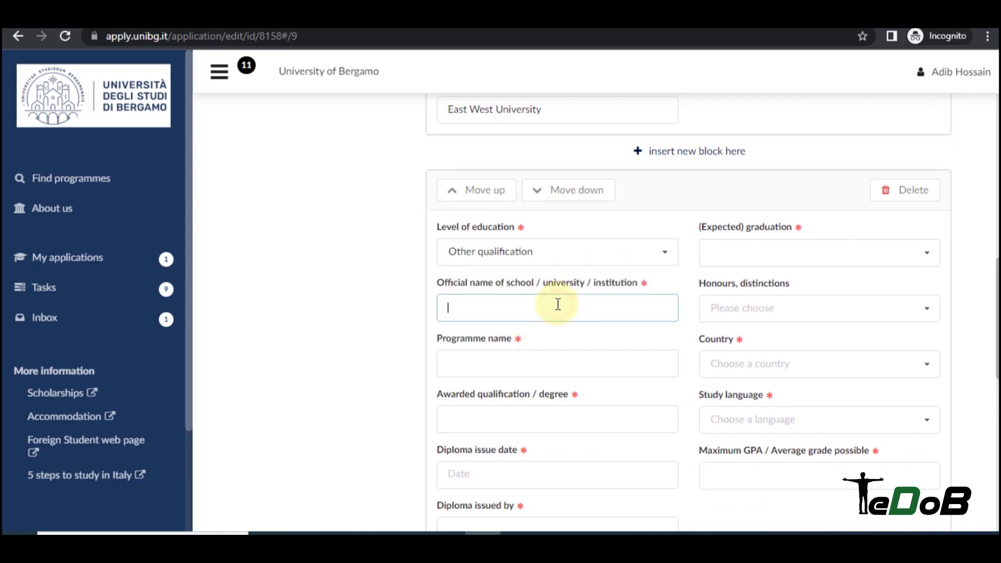
scroll(571, 307, "down", 3)
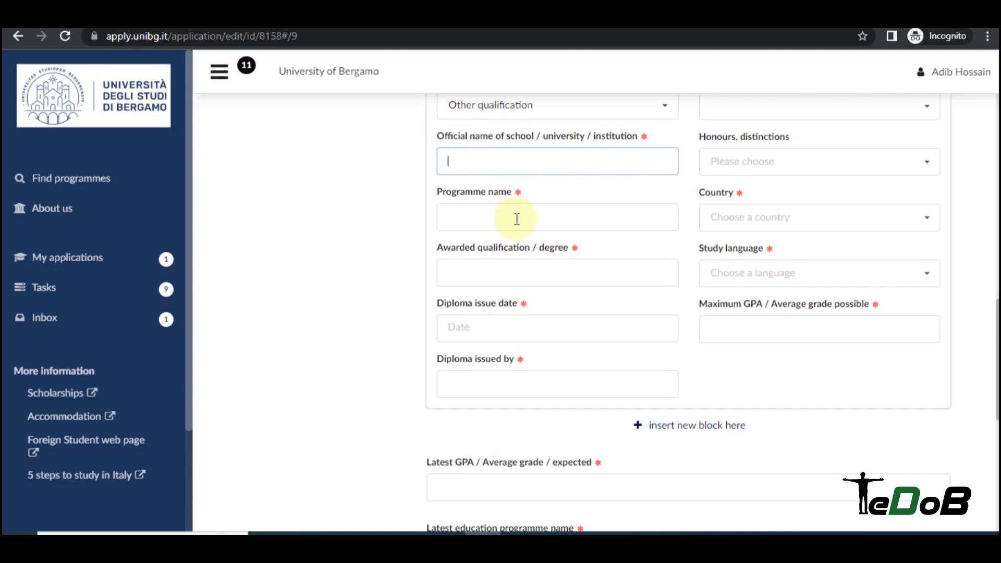
Enter Higher Secondary Certificate as the awarded qualification.
left_click(521, 275)
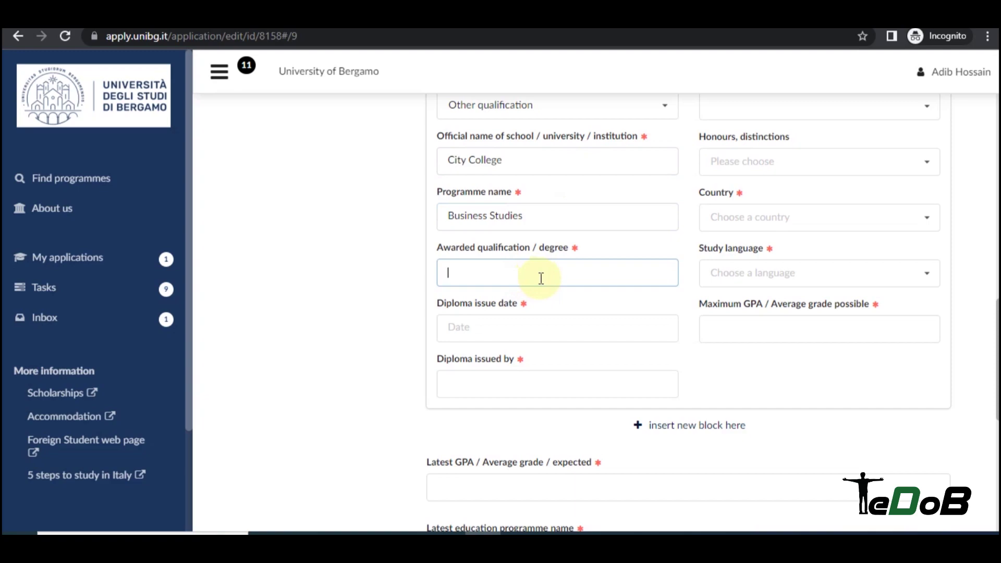
type("Higher Seconda")
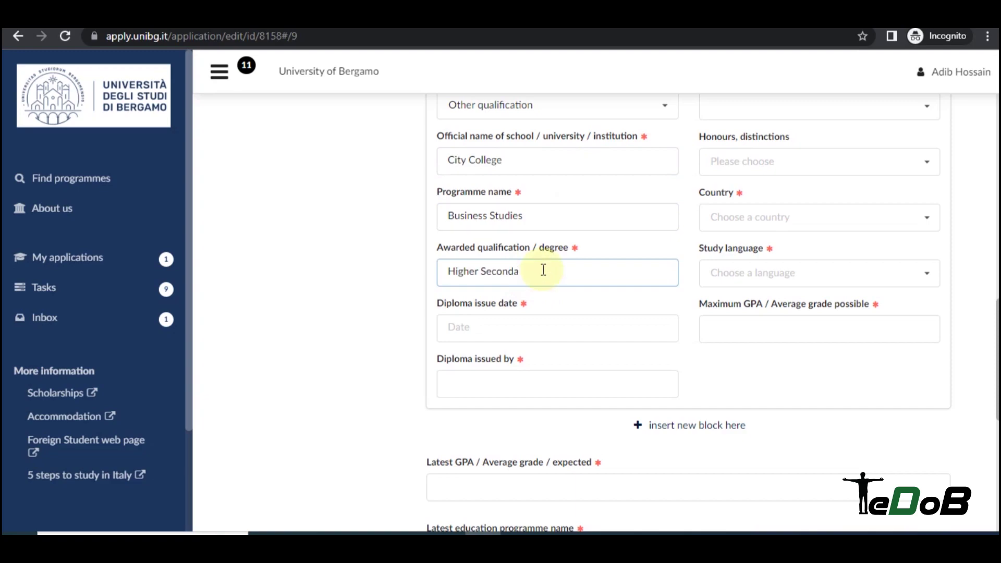
type("ry Certificate")
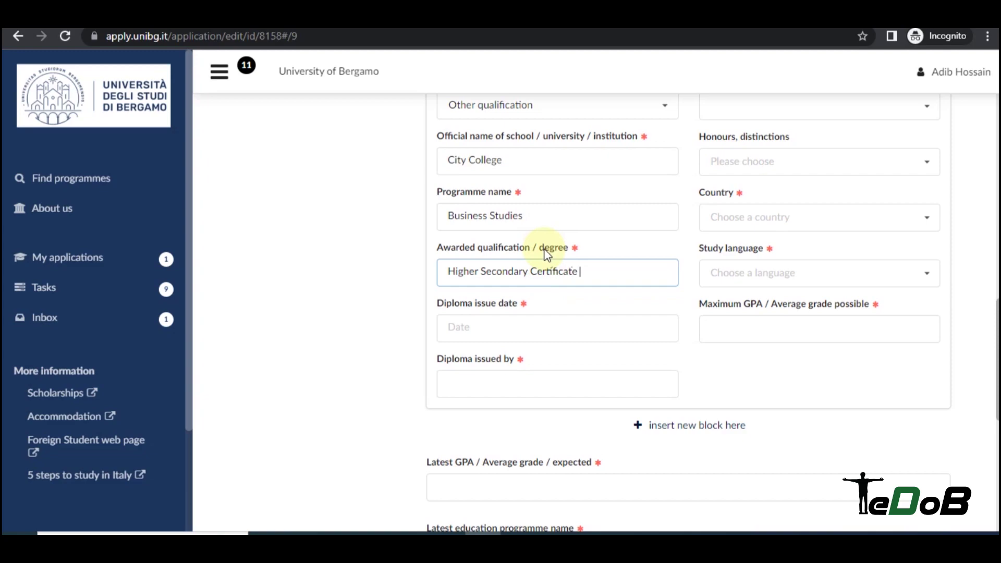
scroll(546, 254, "down", 3)
scroll(532, 184, "up", 1)
Set the diploma issue date to 2017-08-17.
left_click(511, 254)
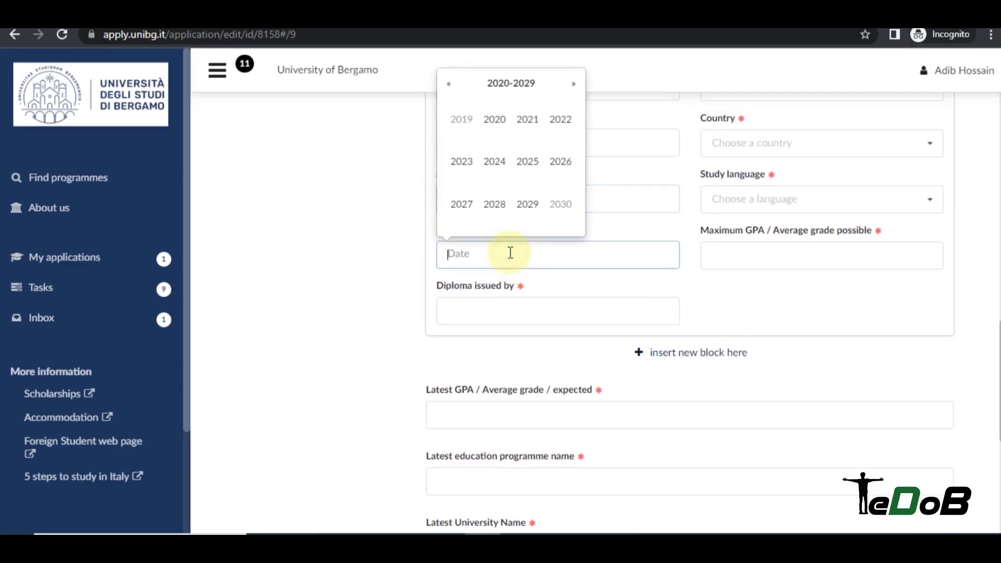
left_click(453, 85)
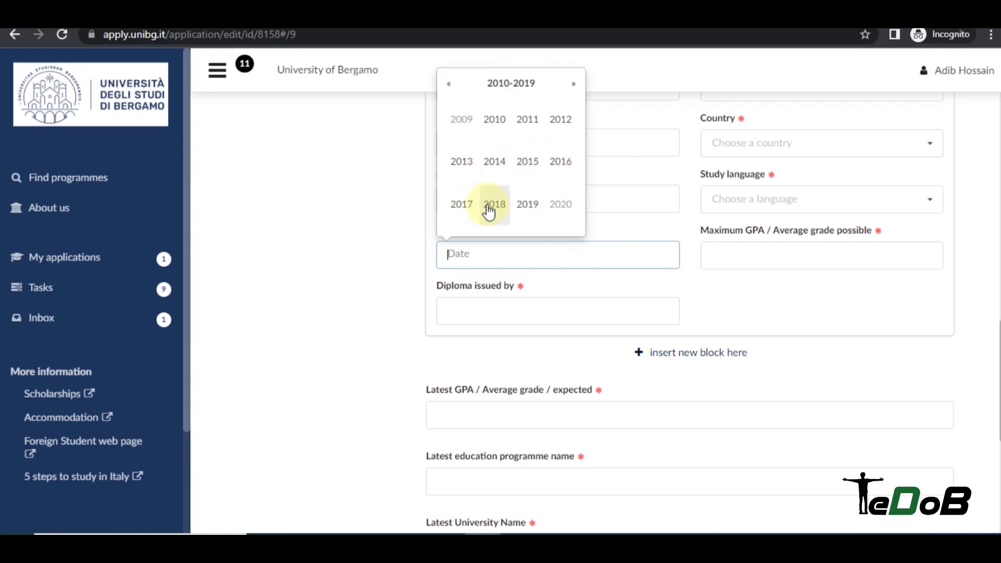
left_click(468, 209)
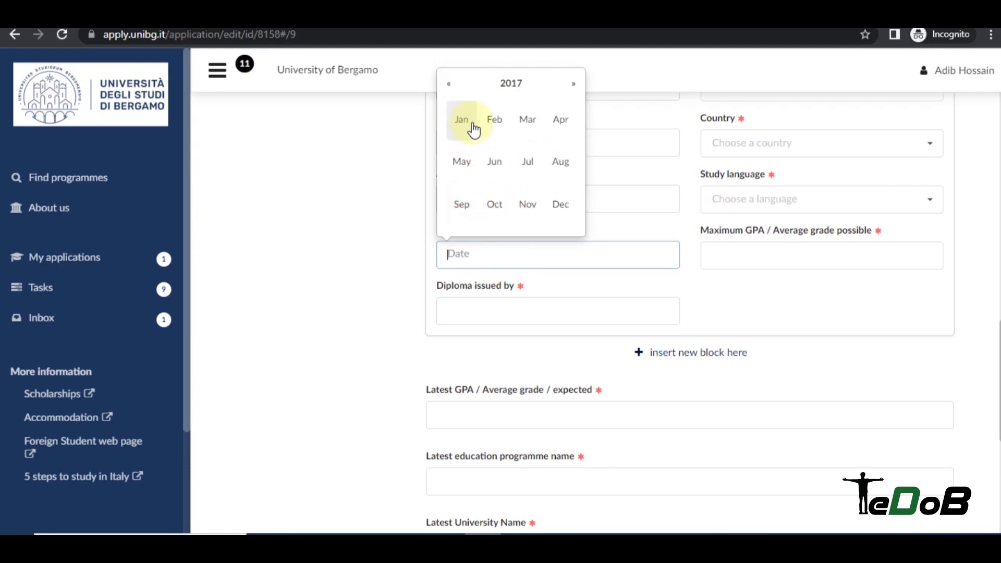
left_click(559, 162)
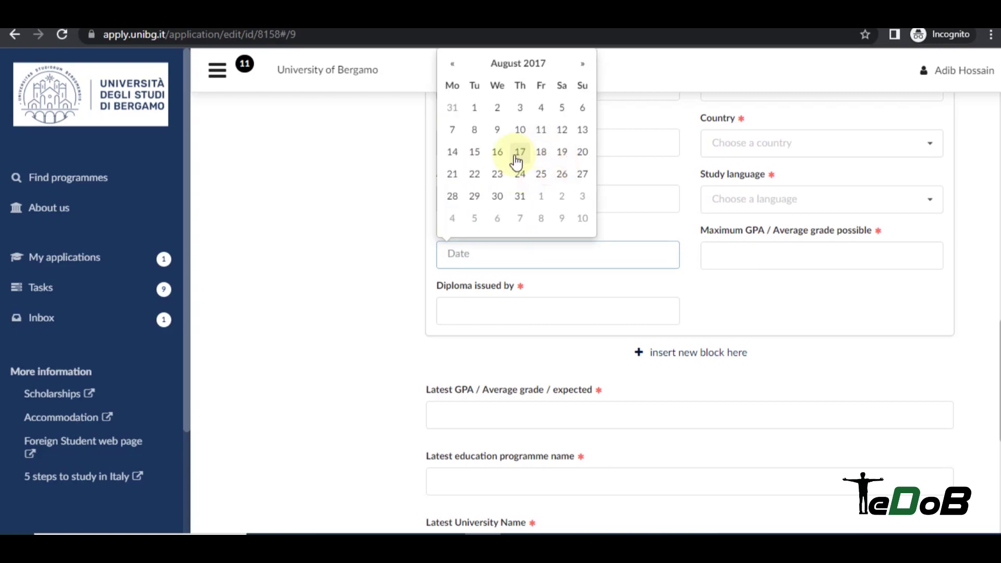
left_click(516, 151)
scroll(563, 250, "down", 2)
left_click(491, 239)
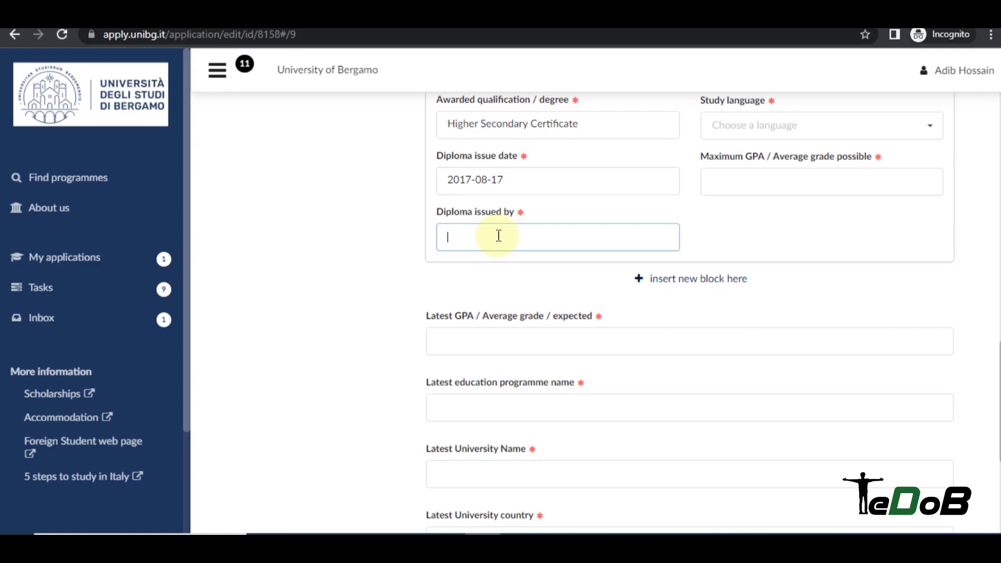
Enter 'Board of Intermediate and Secondary Certificate, Dhaka' as issuer and maximum GPA 5 / 5.
type("Board of Intermediate and ")
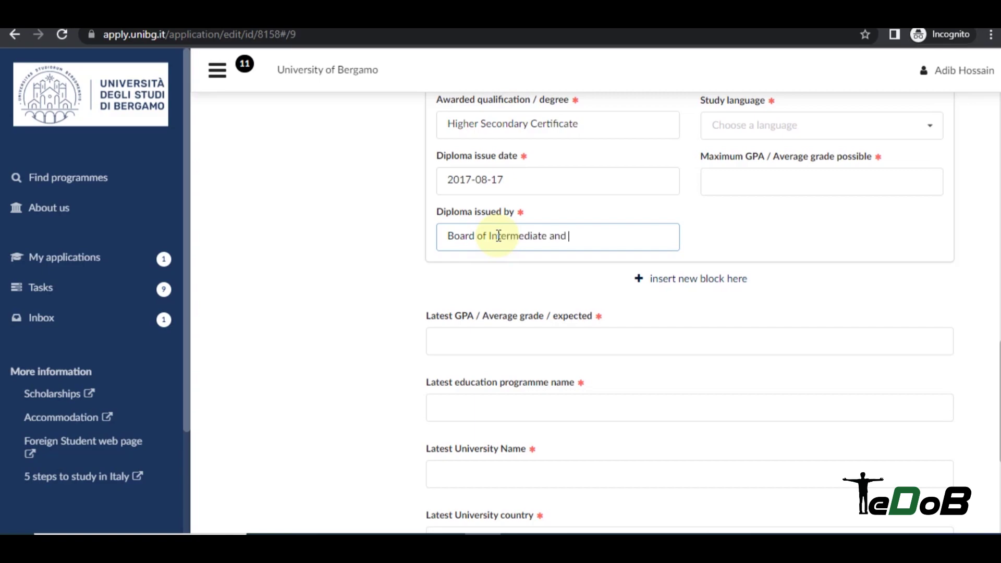
type("Secondary Certificate,")
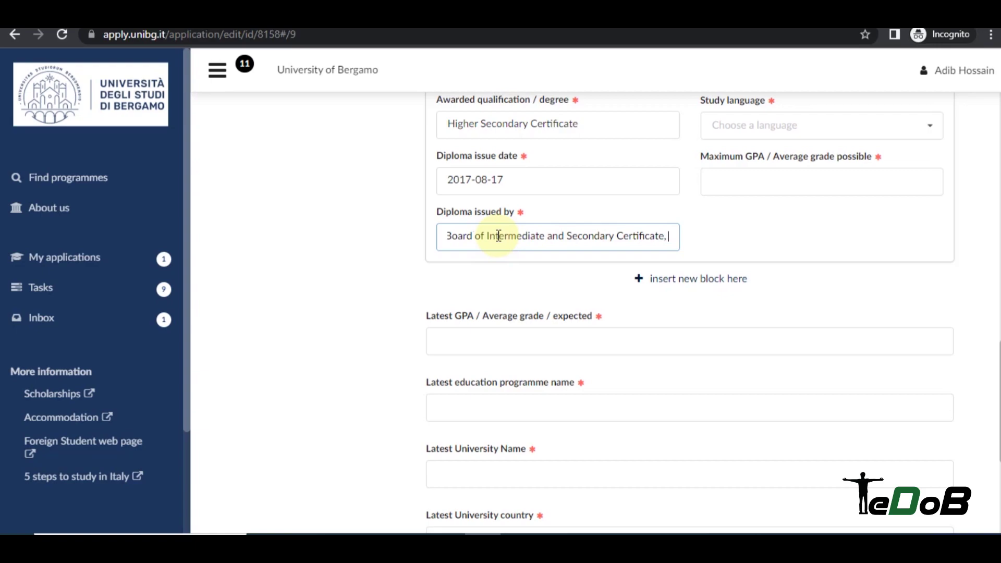
type(" Dhaka")
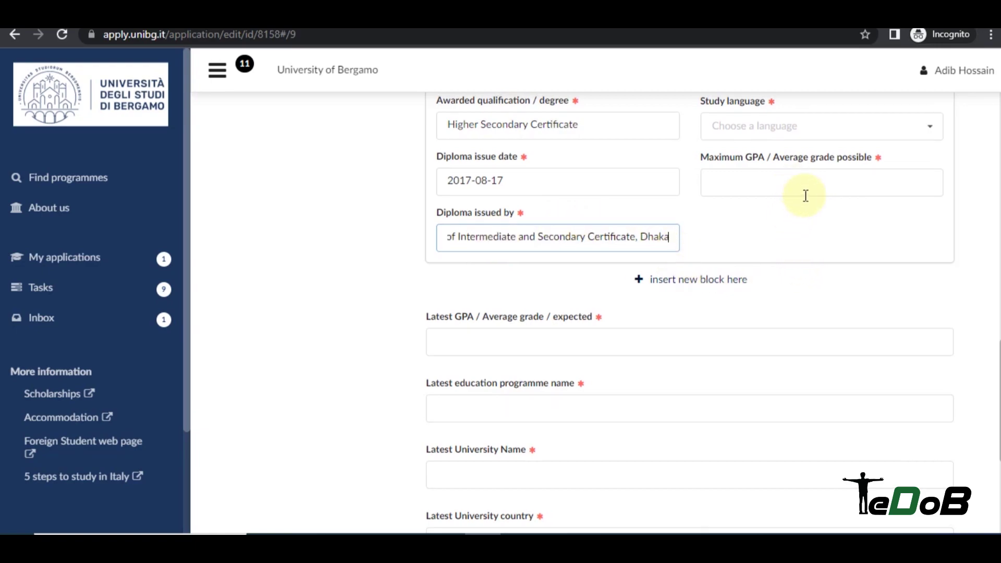
scroll(805, 195, "up", 1)
left_click(766, 258)
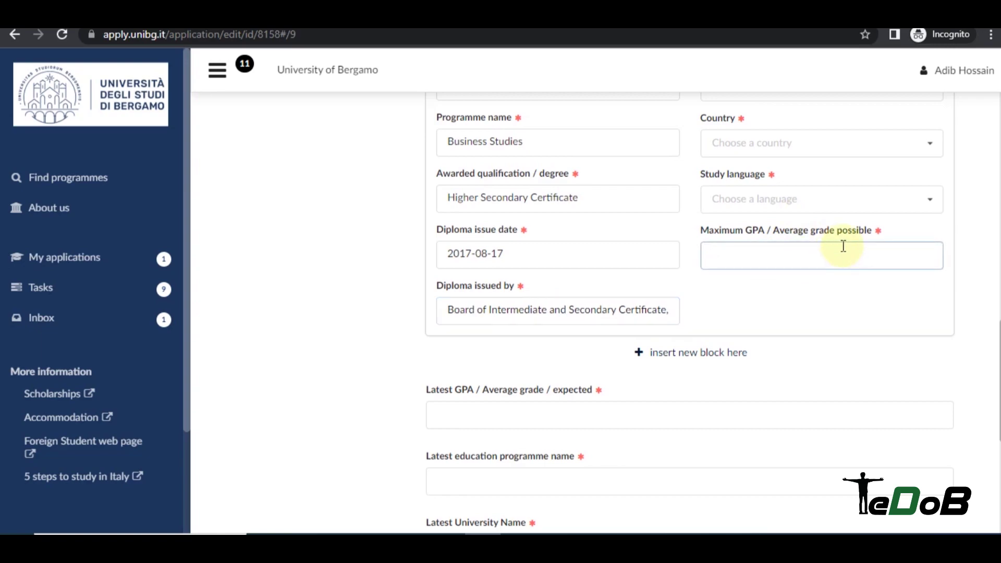
Set the study language to Bengali and the country to Bangladesh.
left_click(788, 199)
left_click(757, 281)
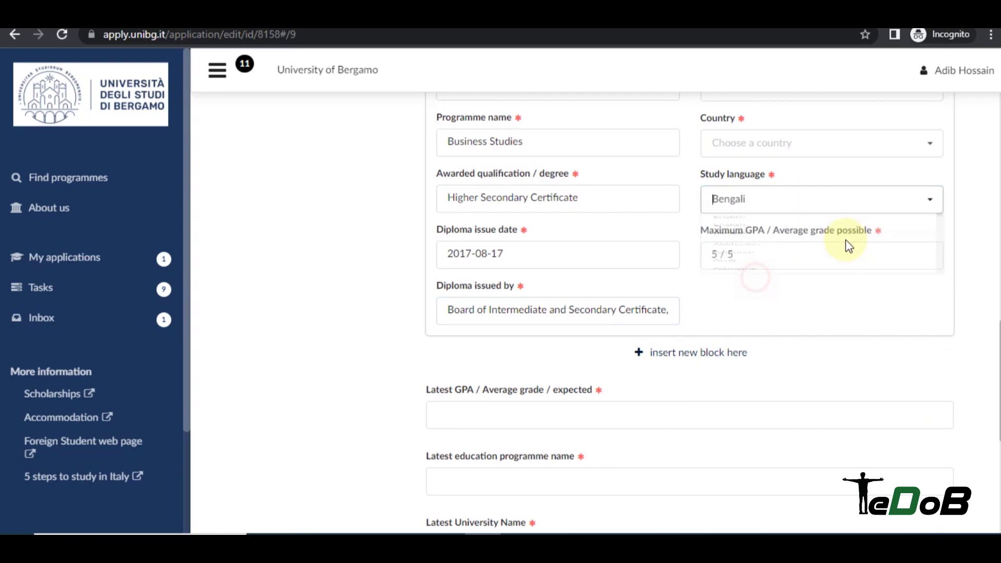
scroll(776, 228, "up", 1)
left_click(773, 221)
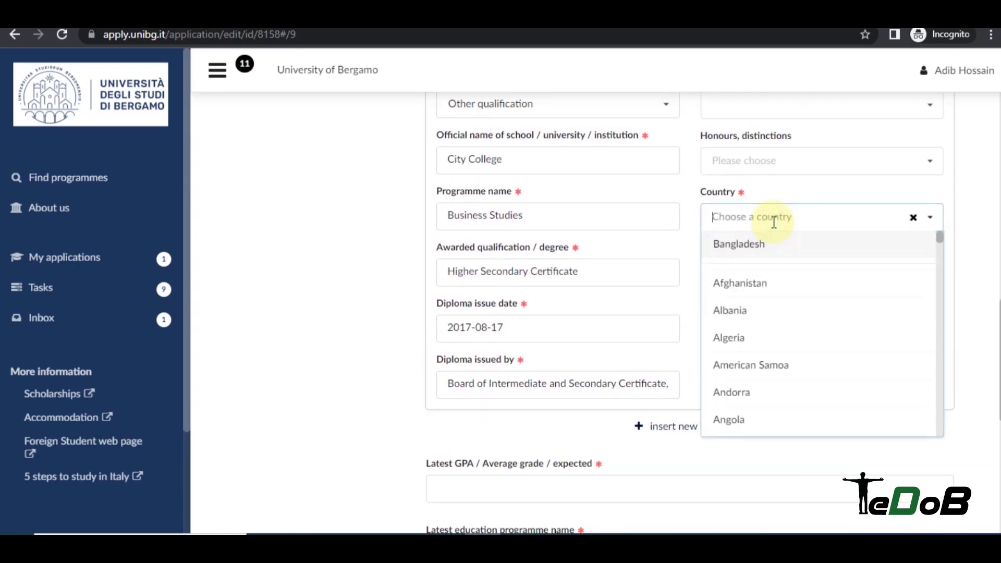
left_click(756, 248)
scroll(716, 206, "up", 2)
scroll(860, 228, "down", 6)
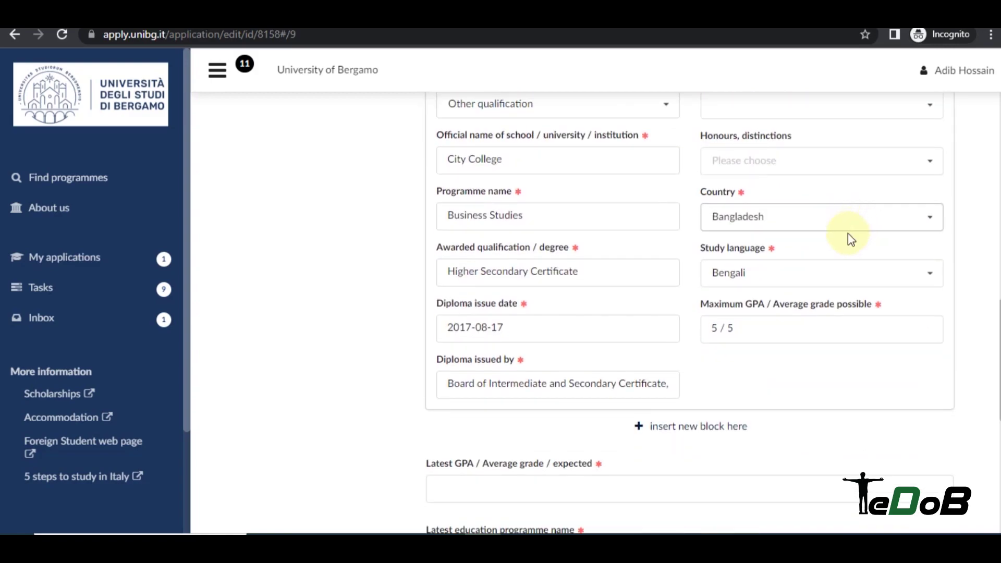
scroll(880, 242, "up", 7)
scroll(721, 188, "up", 5)
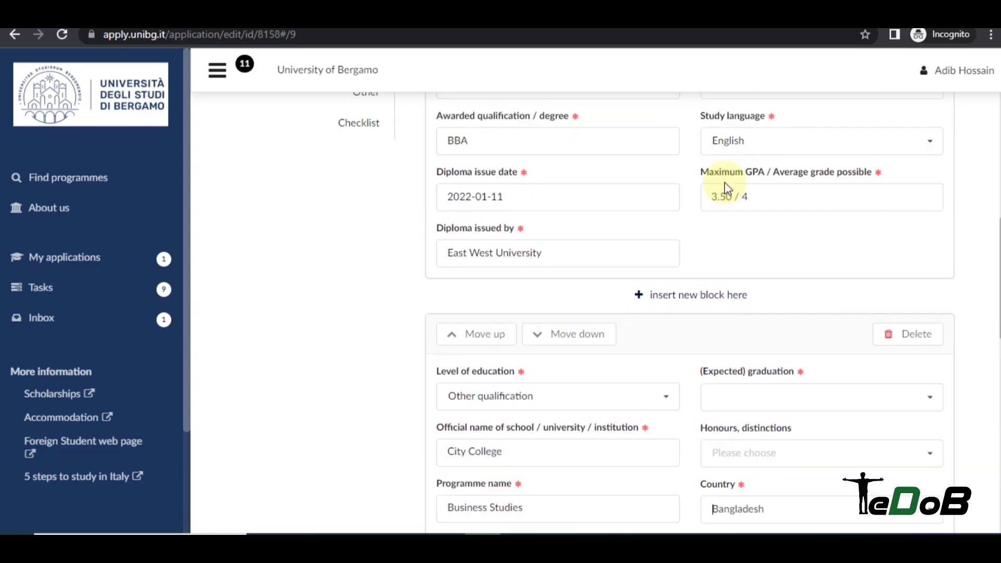
scroll(626, 226, "up", 2)
scroll(661, 141, "up", 2)
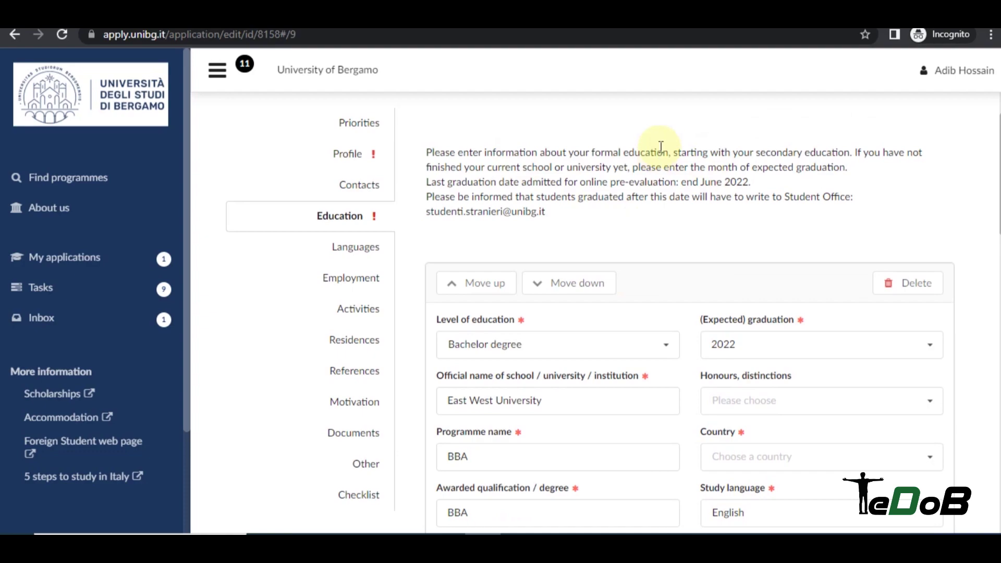
Enter latest GPA '3.5 out of 4', programme BBA and university East West University.
scroll(670, 179, "down", 15)
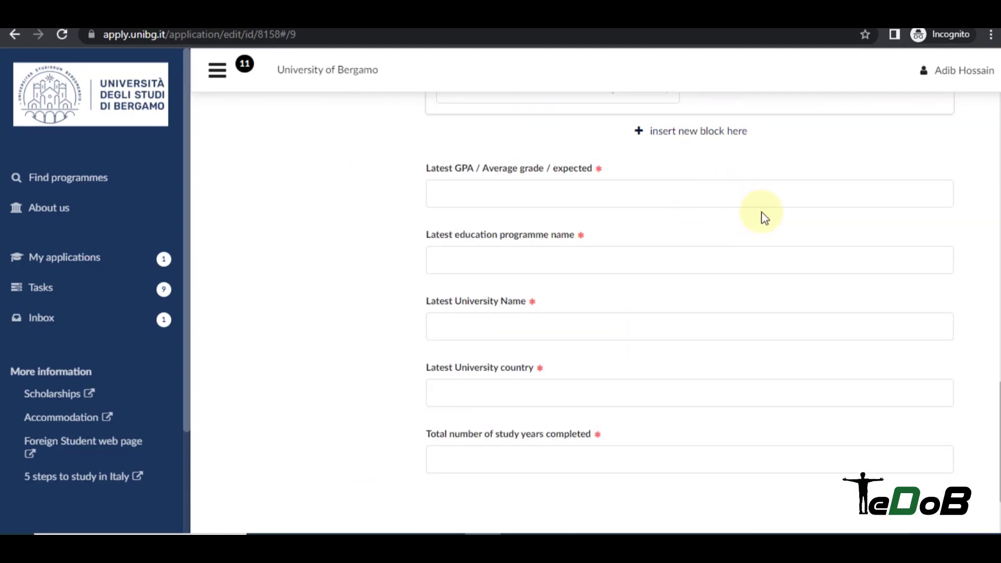
left_click(505, 196)
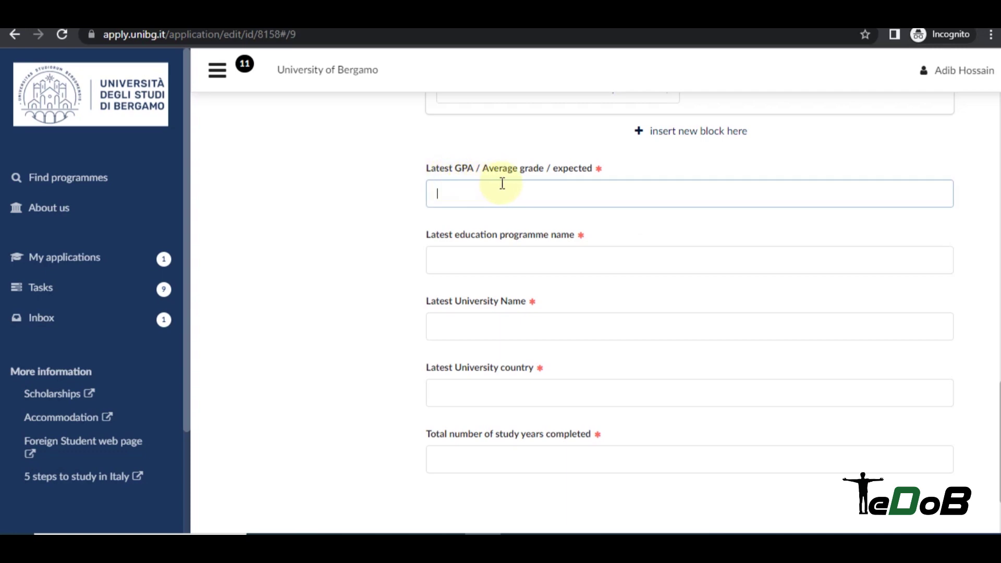
scroll(615, 211, "up", 5)
scroll(649, 215, "up", 6)
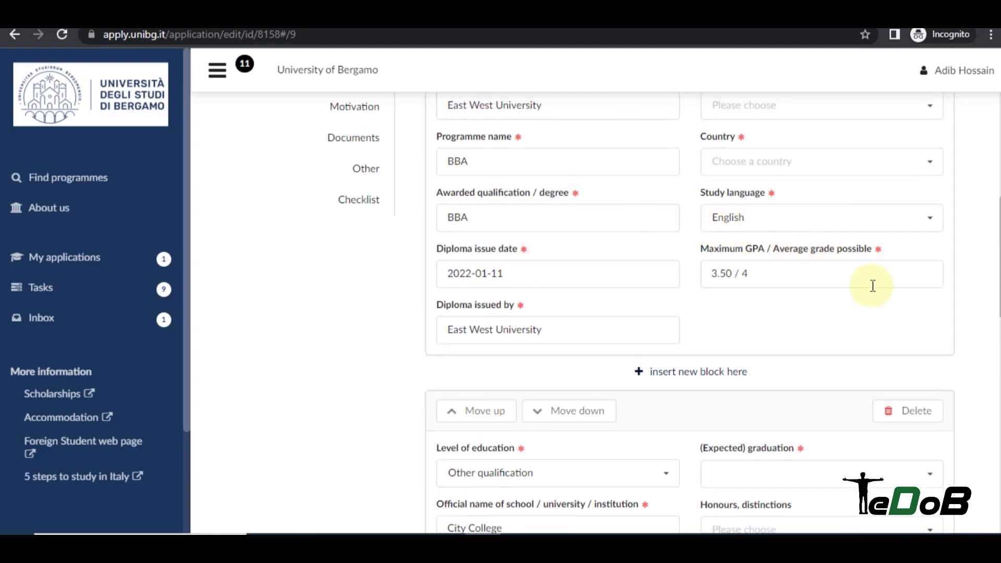
scroll(782, 272, "down", 10)
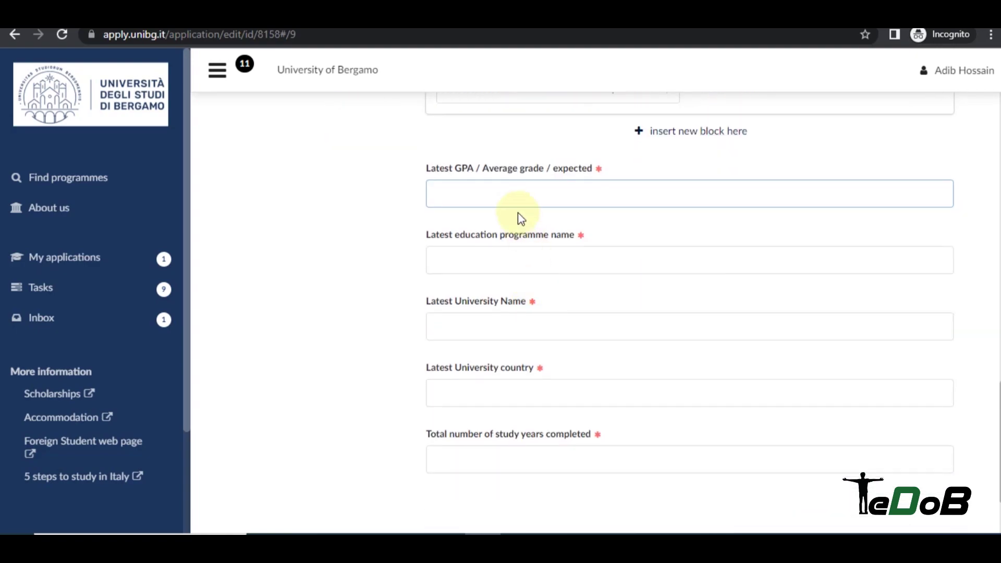
left_click(524, 194)
type("3.5")
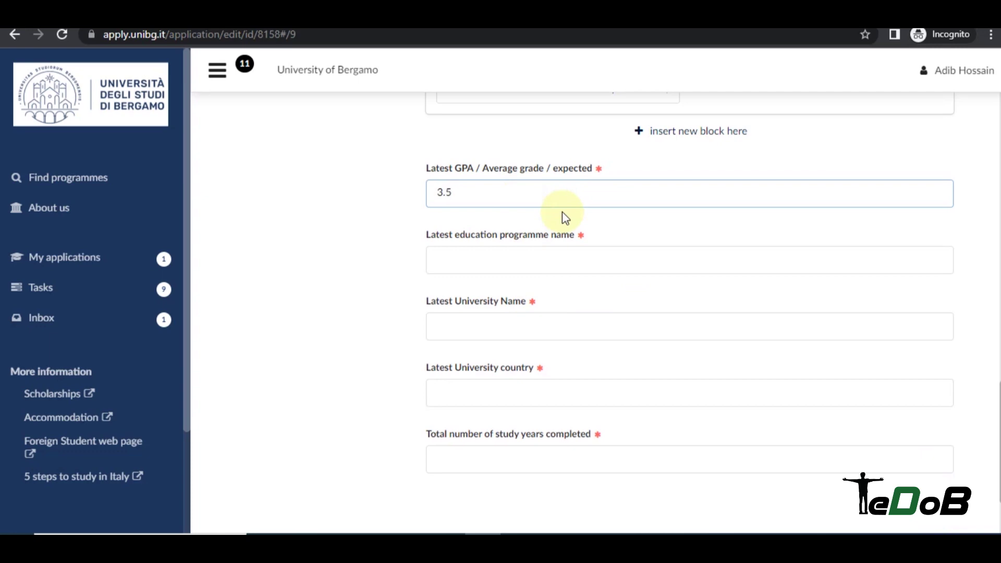
type(" out of 4")
left_click(558, 256)
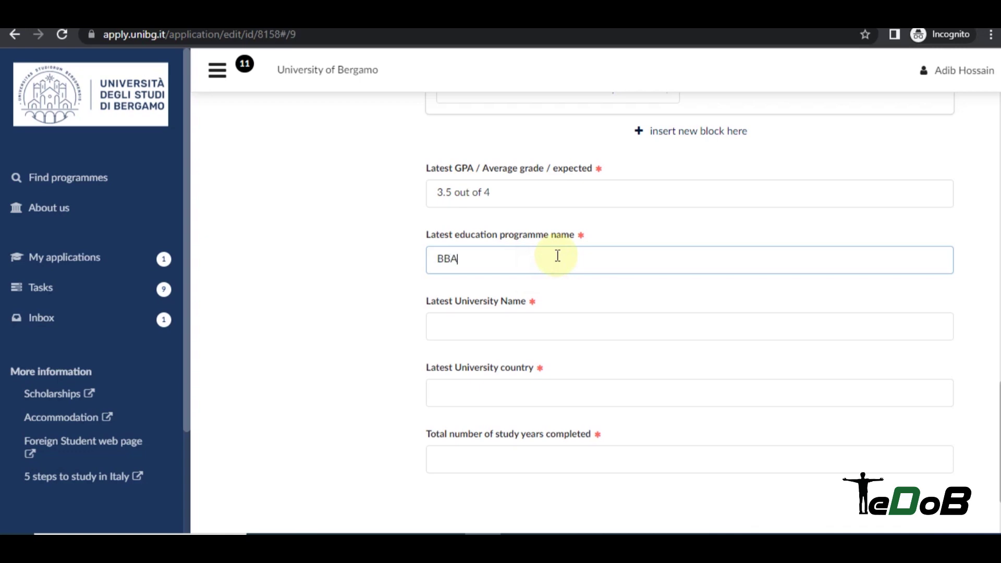
left_click(540, 319)
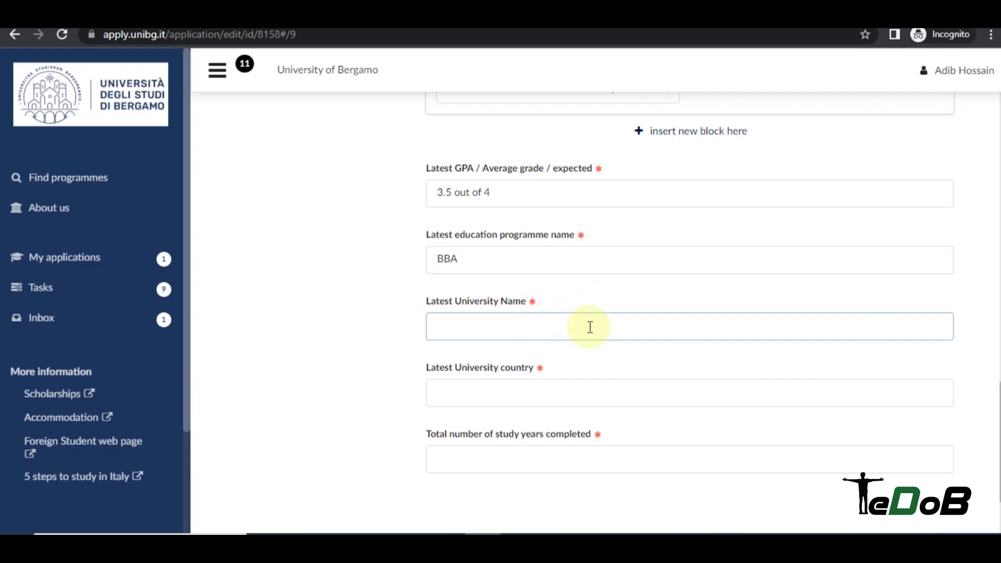
type("East West University")
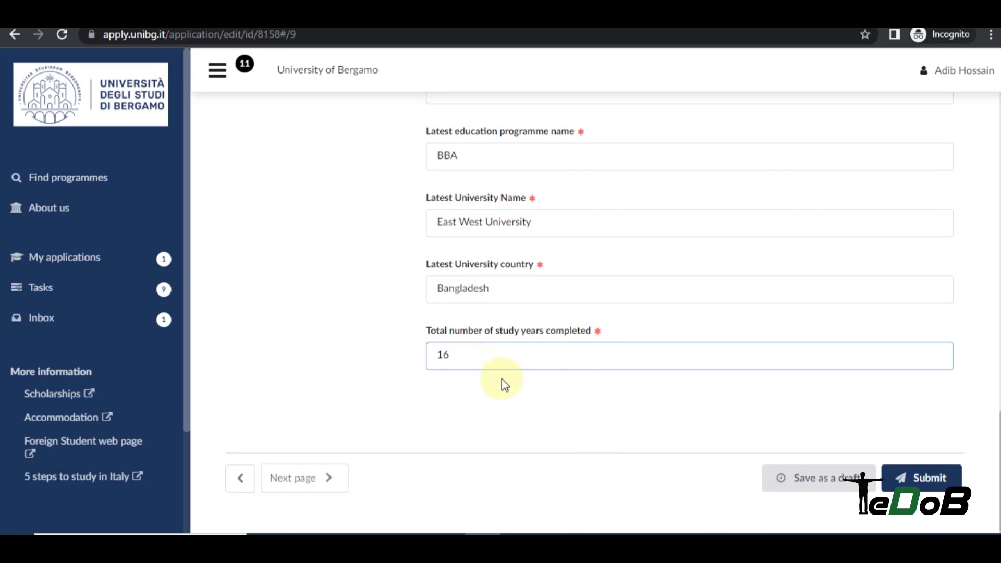
Save the application to show remaining errors and set the native language to Bengali.
left_click(939, 478)
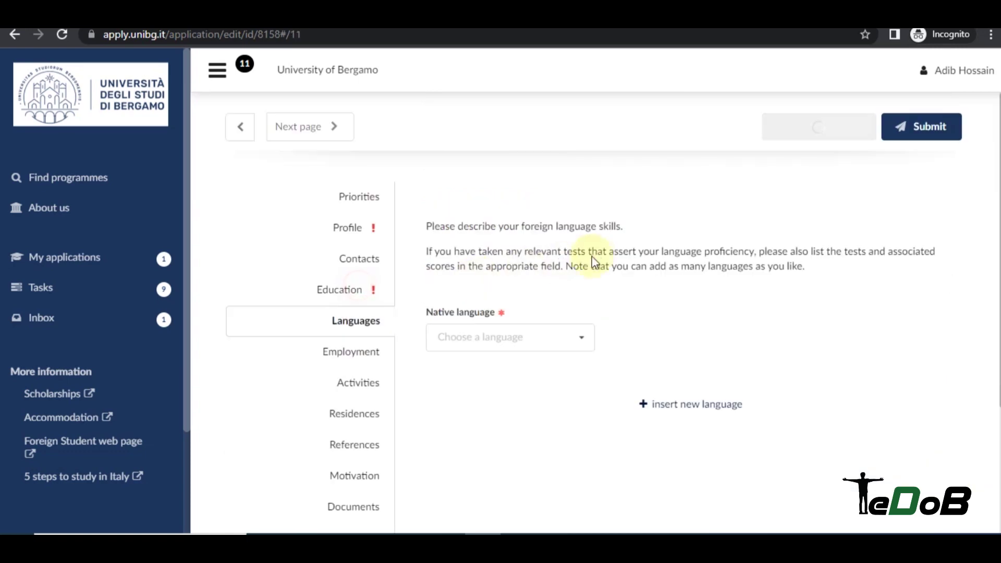
left_click(511, 263)
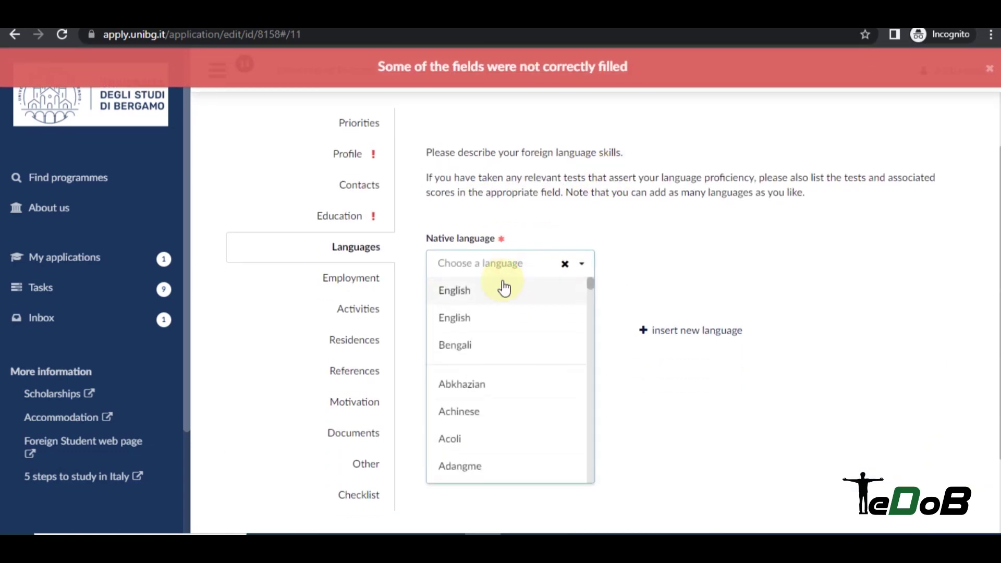
left_click(480, 348)
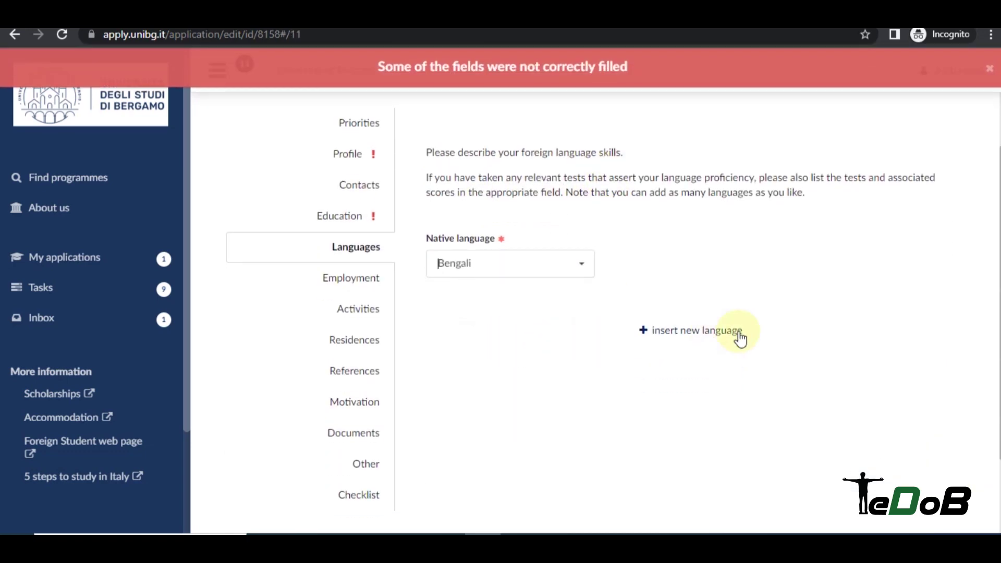
Add English as a foreign language with IELTS proof at B2 proficiency.
left_click(720, 331)
scroll(754, 223, "down", 3)
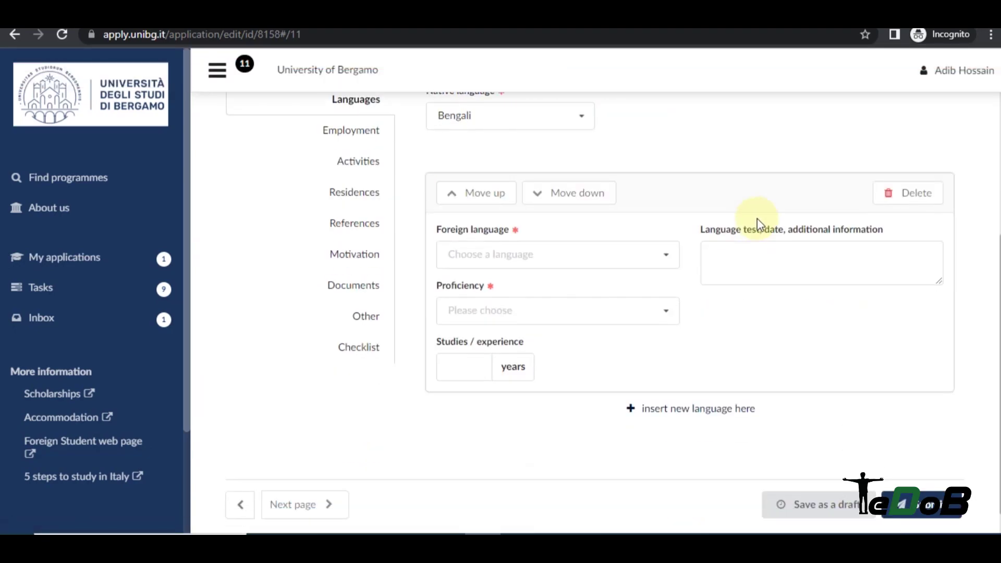
left_click(528, 254)
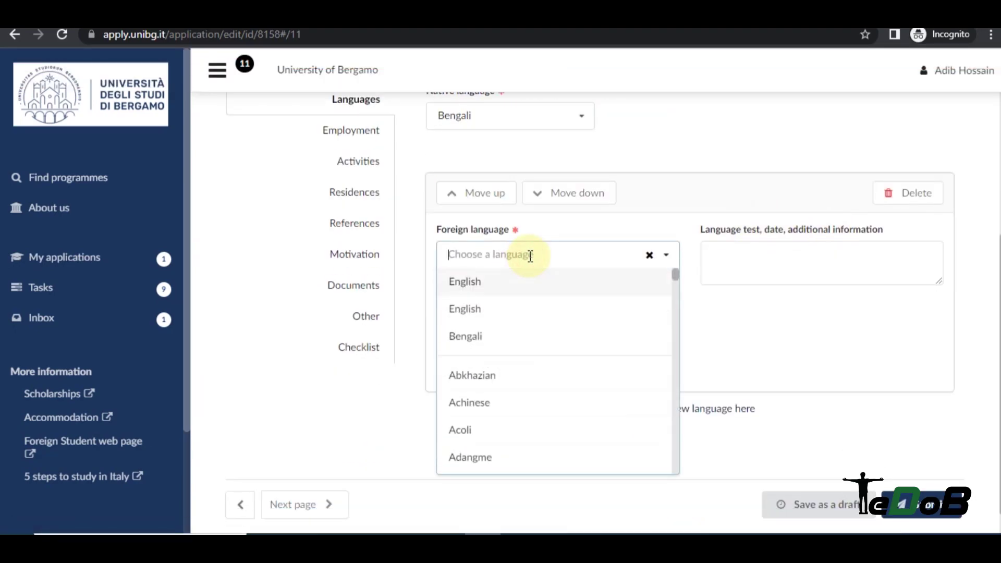
left_click(497, 286)
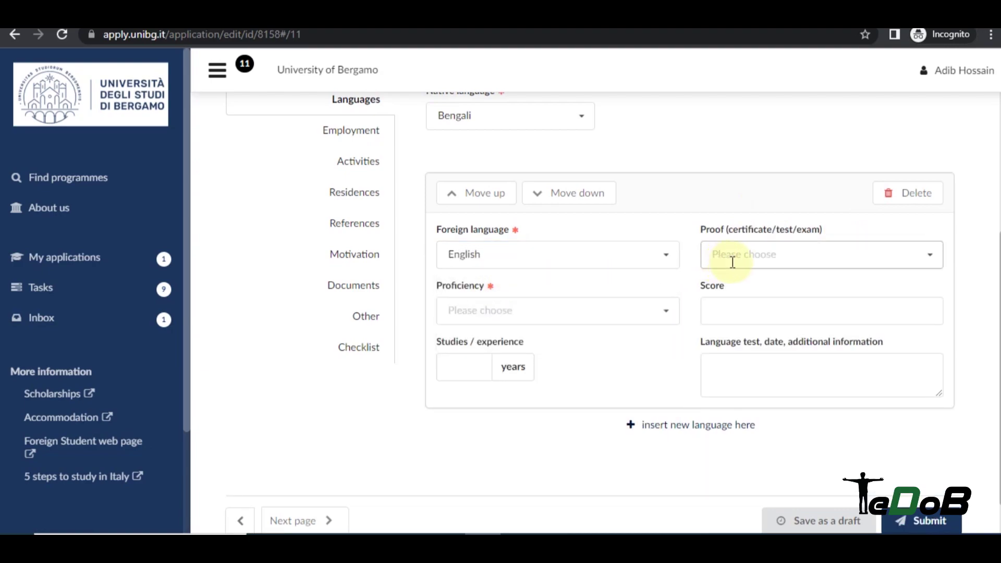
left_click(567, 251)
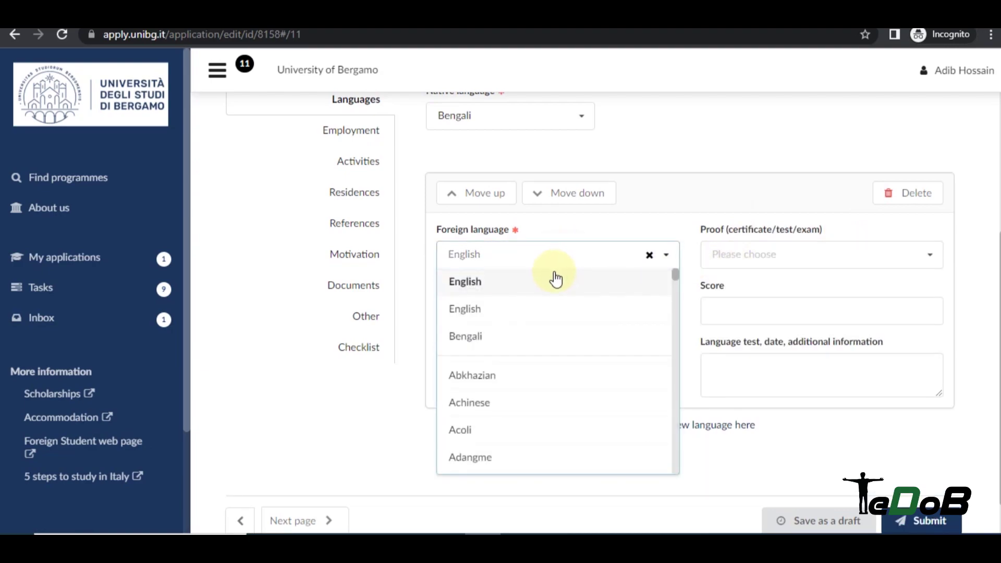
left_click(739, 256)
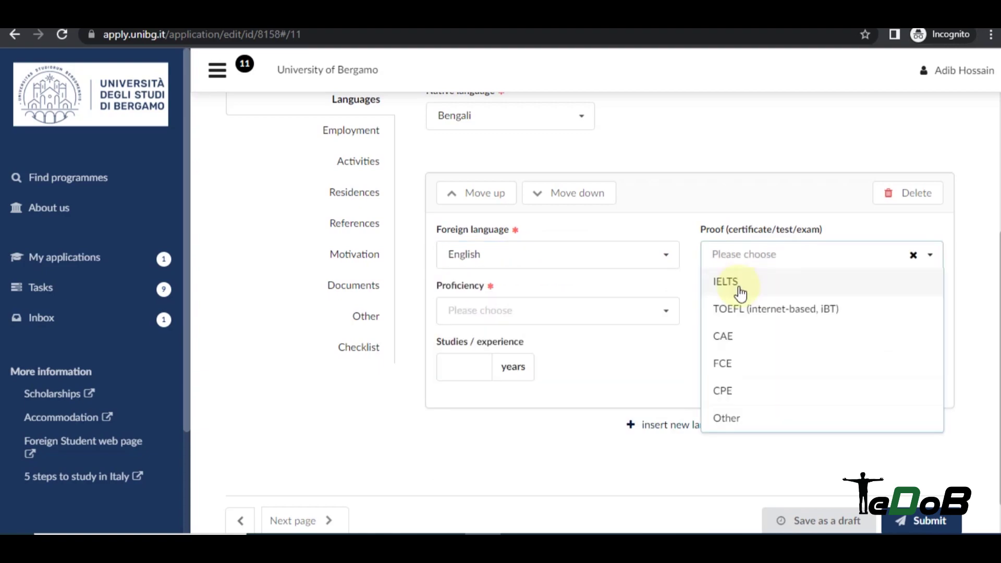
left_click(735, 282)
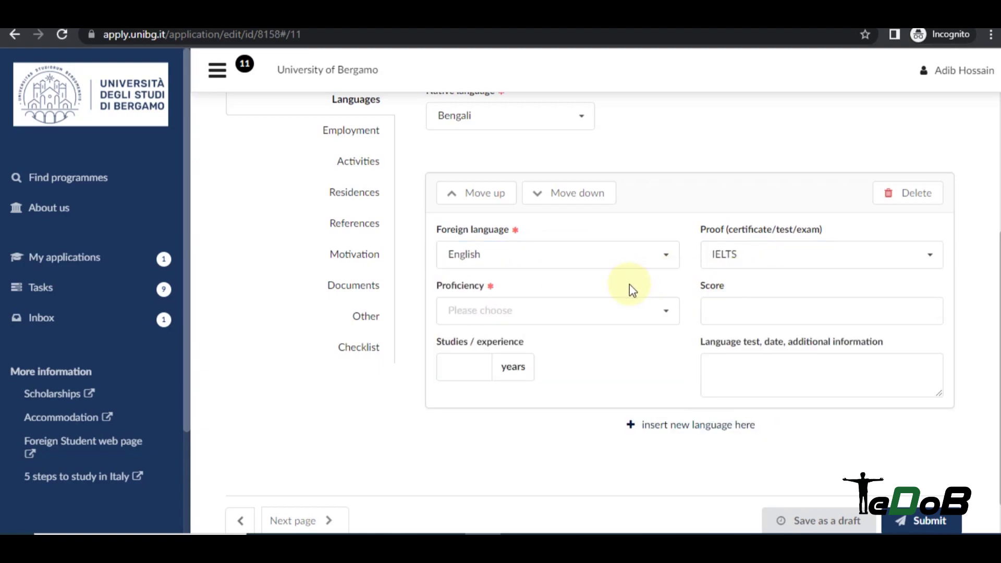
left_click(538, 300)
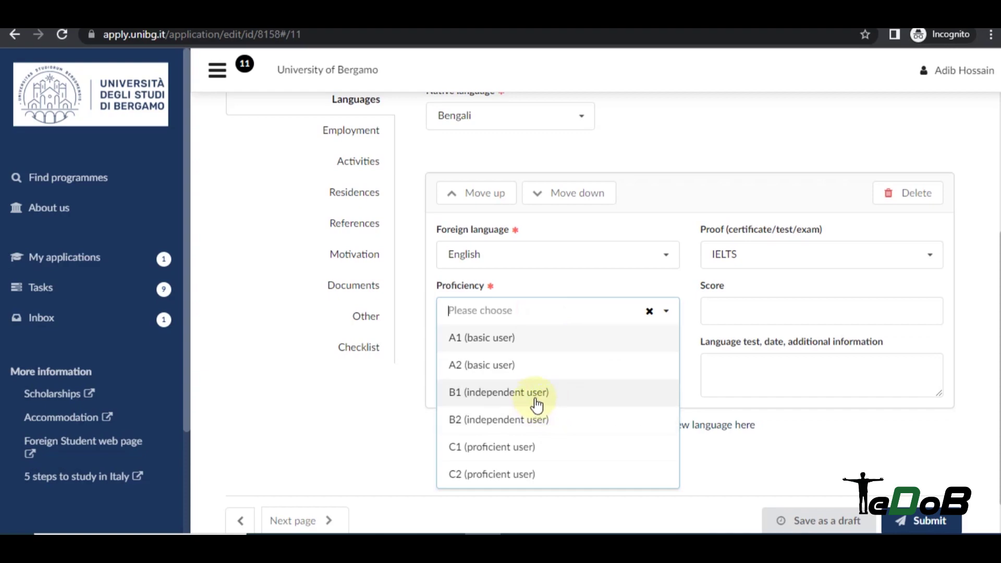
left_click(516, 424)
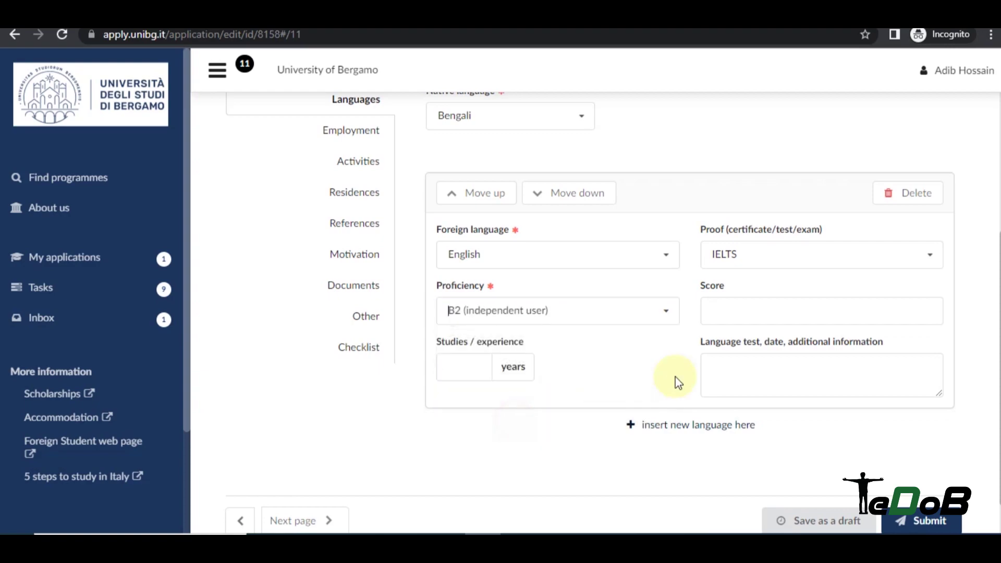
Enter the IELTS score 6.5 and test date 11-09-2021.
left_click(762, 313)
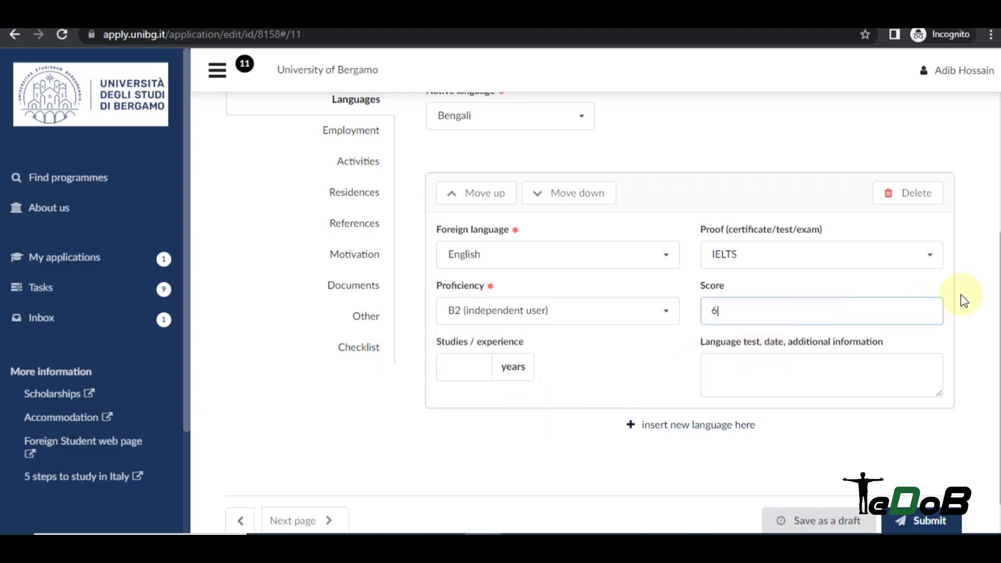
scroll(637, 306, "down", 1)
left_click(759, 326)
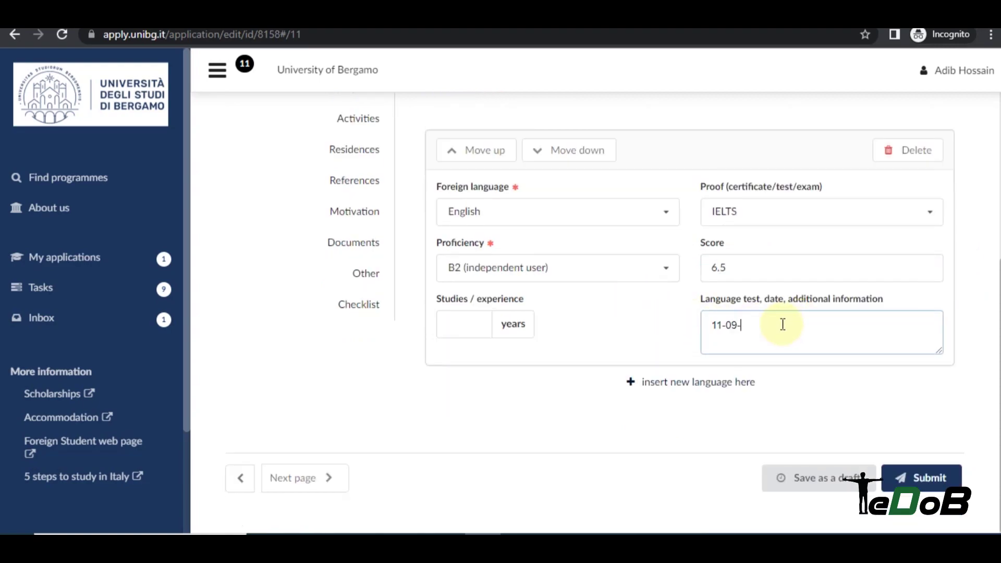
type("11-09-2021")
scroll(684, 315, "up", 5)
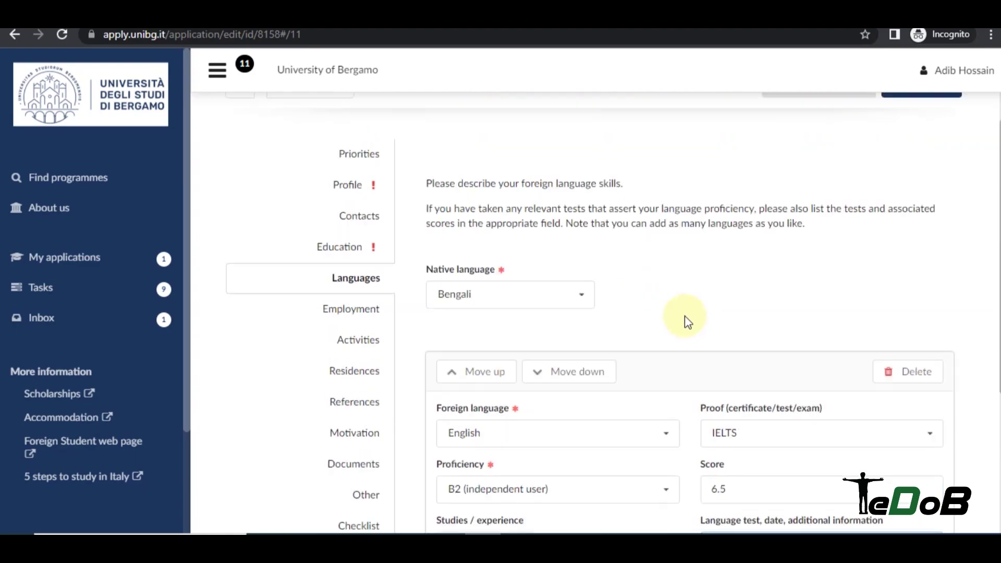
left_click(367, 312)
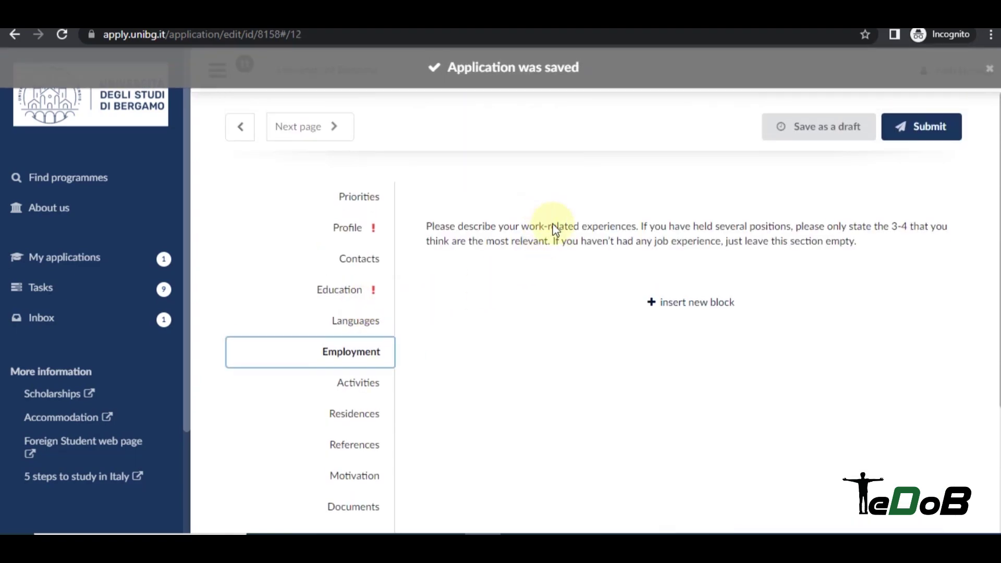
Insert two employment blocks, leave the employer details blank, and continue to Activities.
left_click(709, 303)
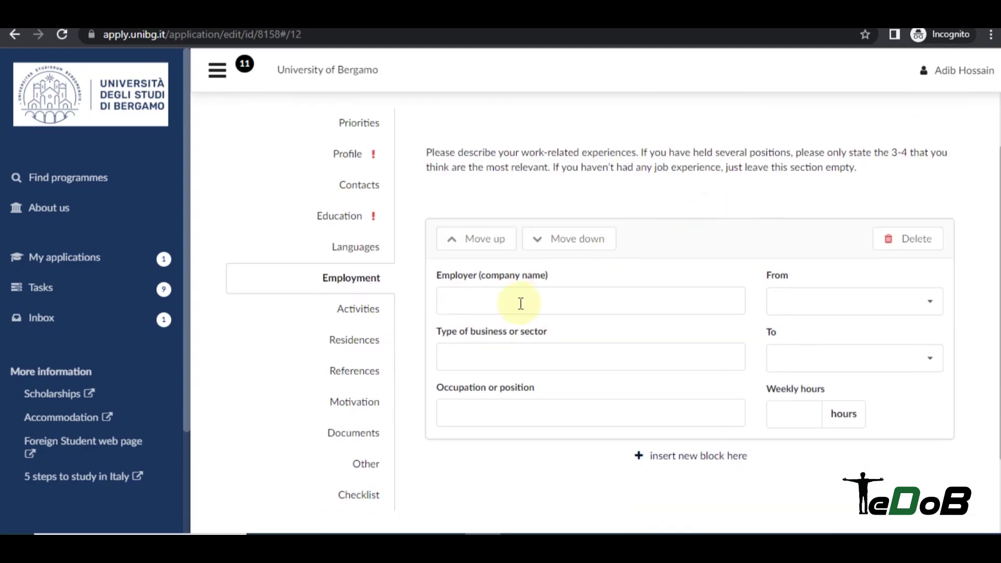
left_click(519, 299)
left_click(580, 292)
left_click(520, 290)
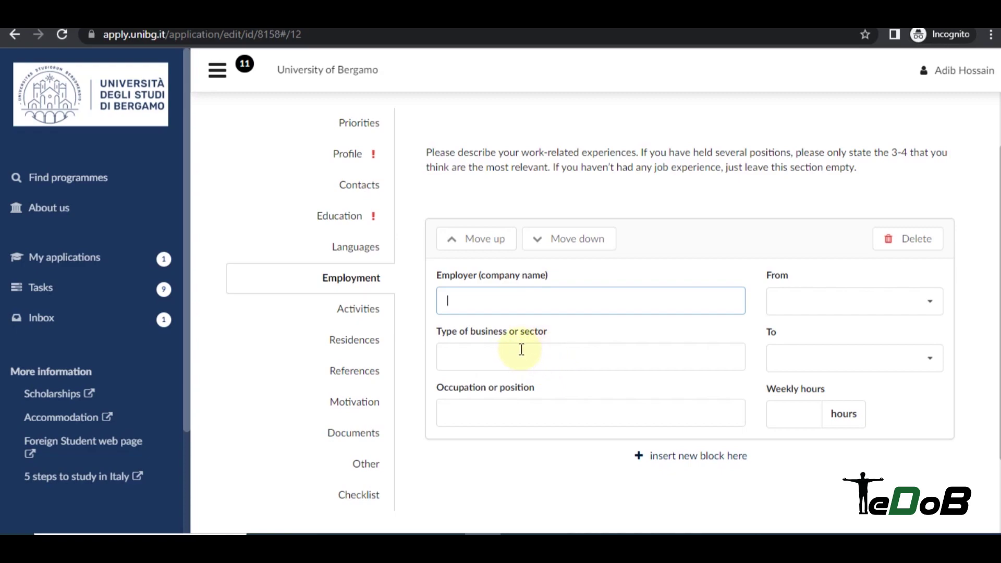
scroll(522, 349, "down", 2)
scroll(574, 344, "up", 1)
scroll(613, 344, "up", 1)
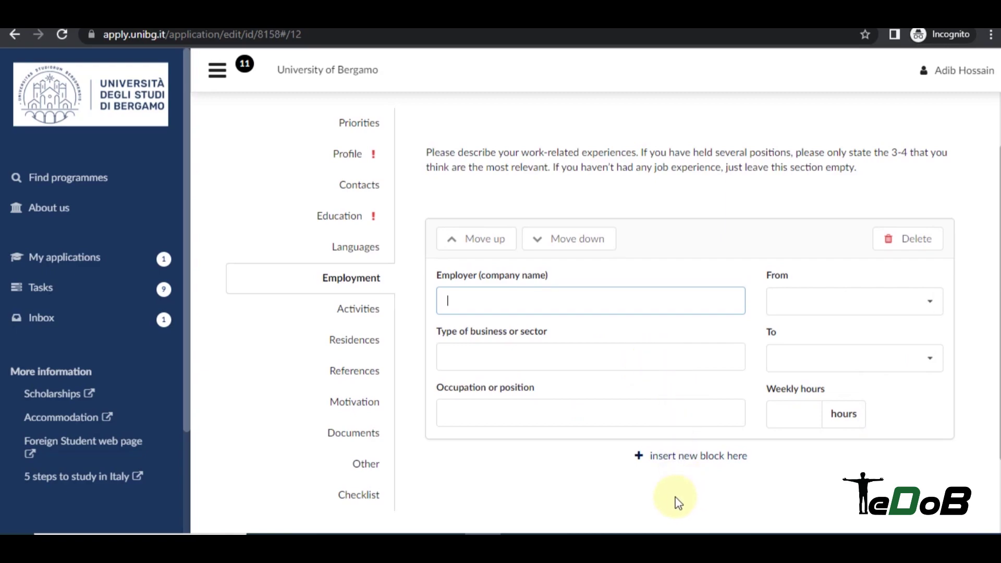
left_click(692, 458)
scroll(651, 406, "down", 5)
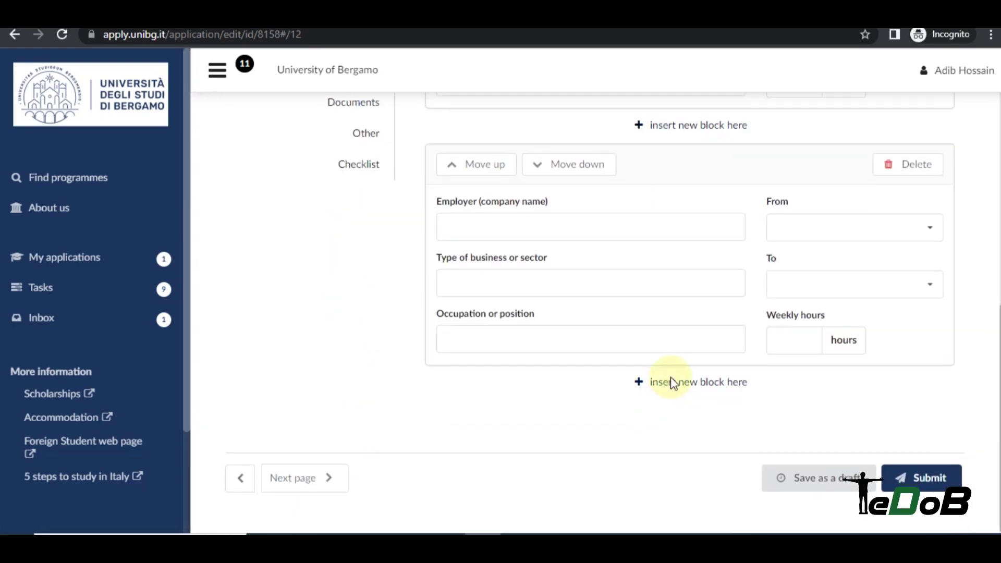
left_click(674, 385)
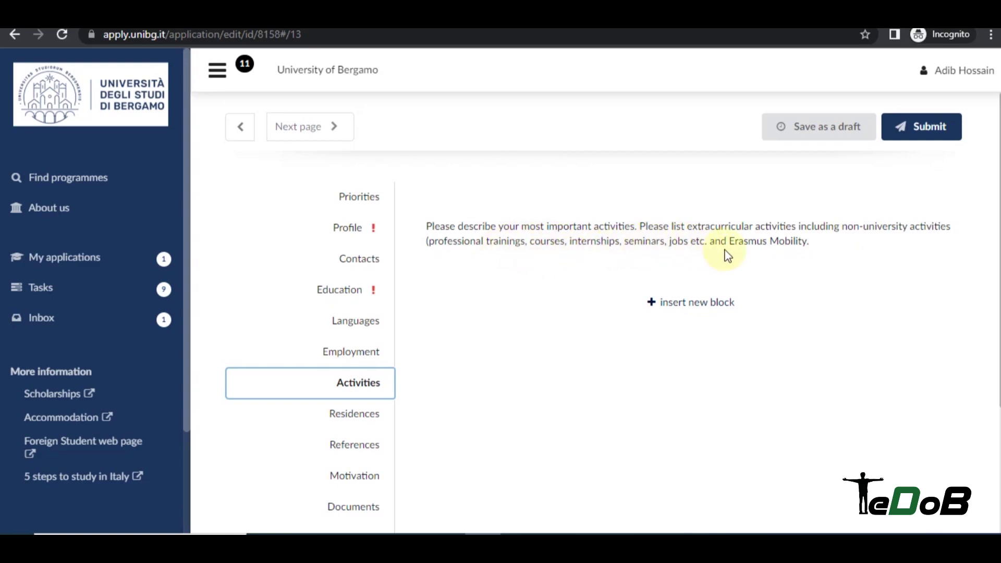
Add a President activity at Business Club of East West University, plus an empty activity block.
left_click(677, 307)
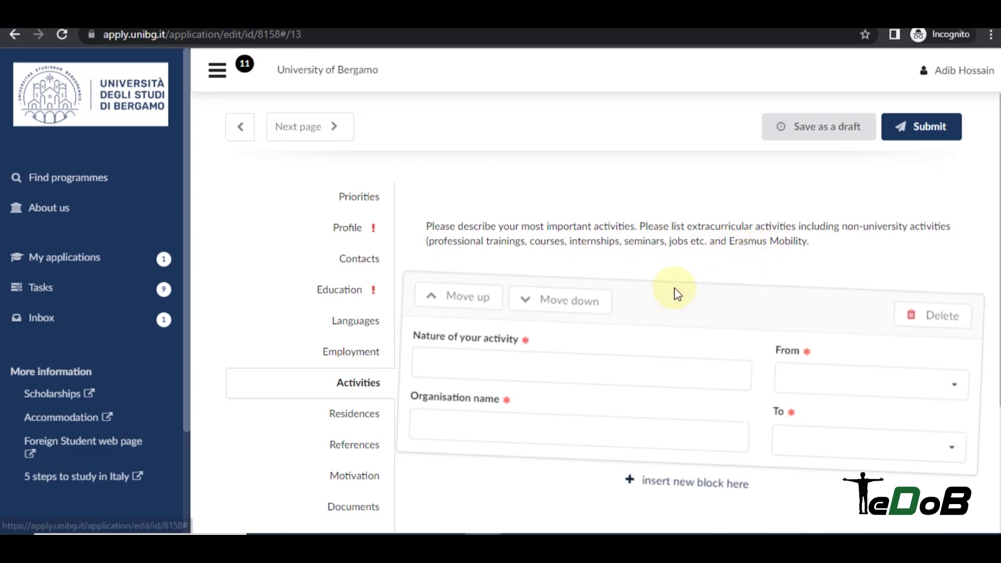
left_click(522, 371)
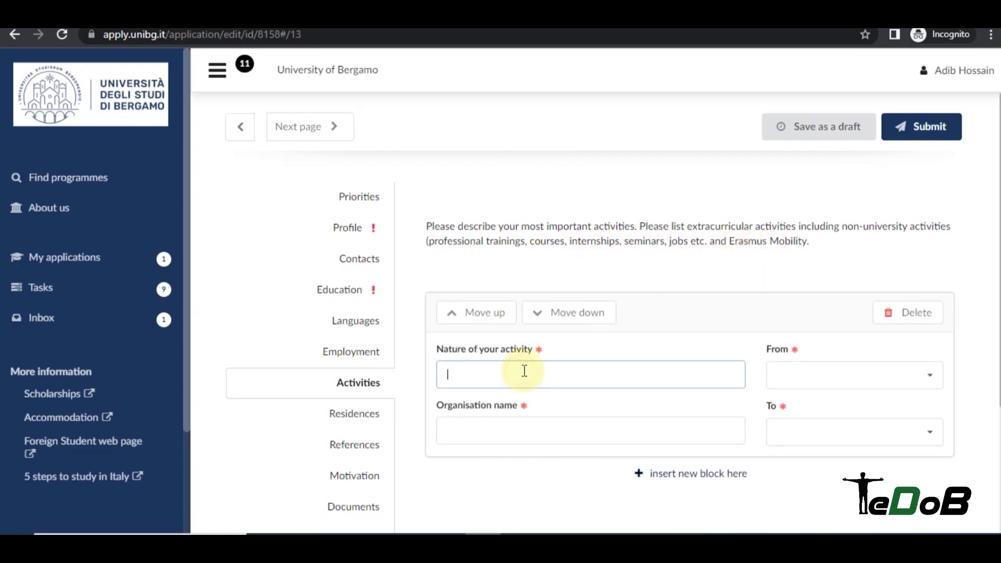
type("President")
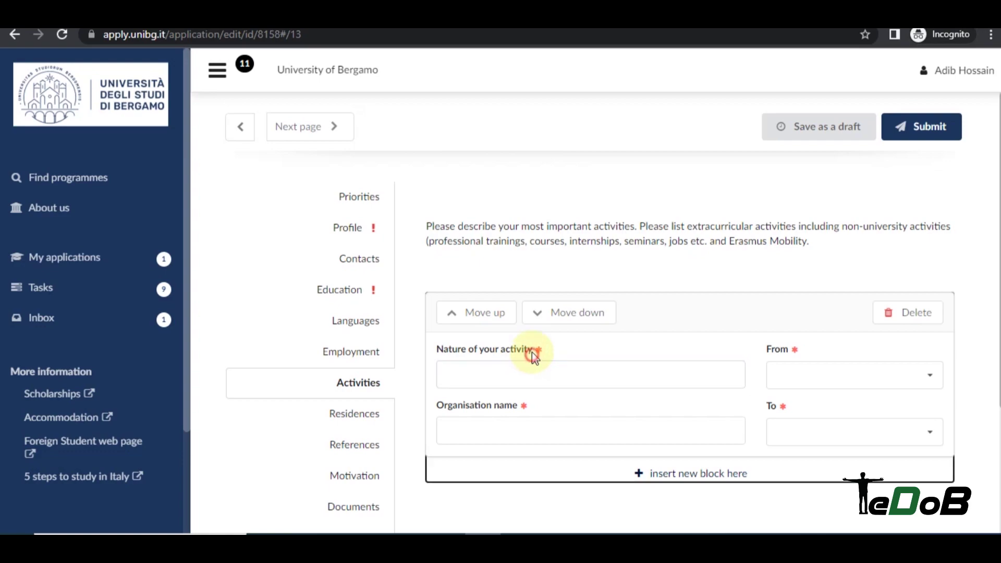
left_click(618, 431)
type("Bus")
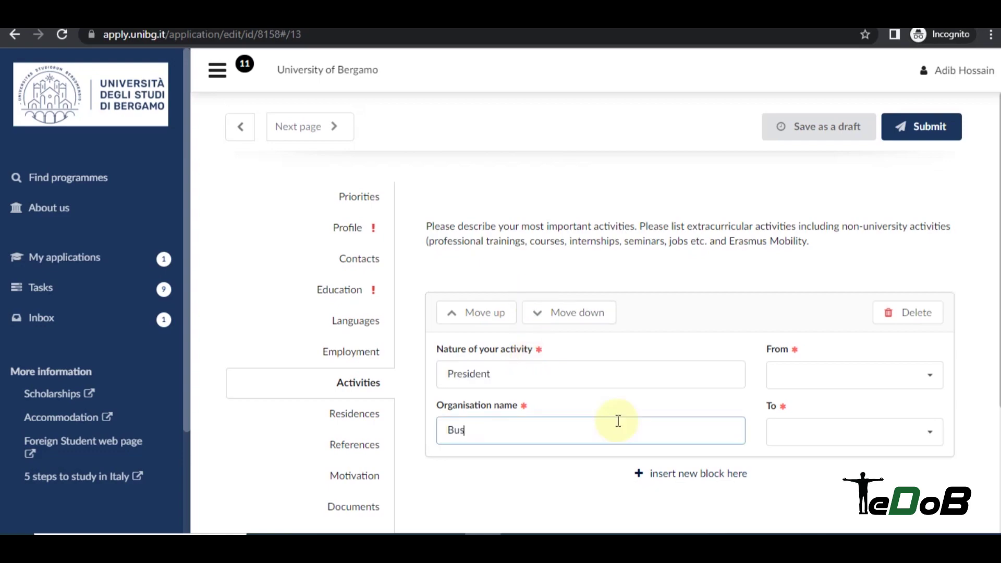
type("iness Club of East West University")
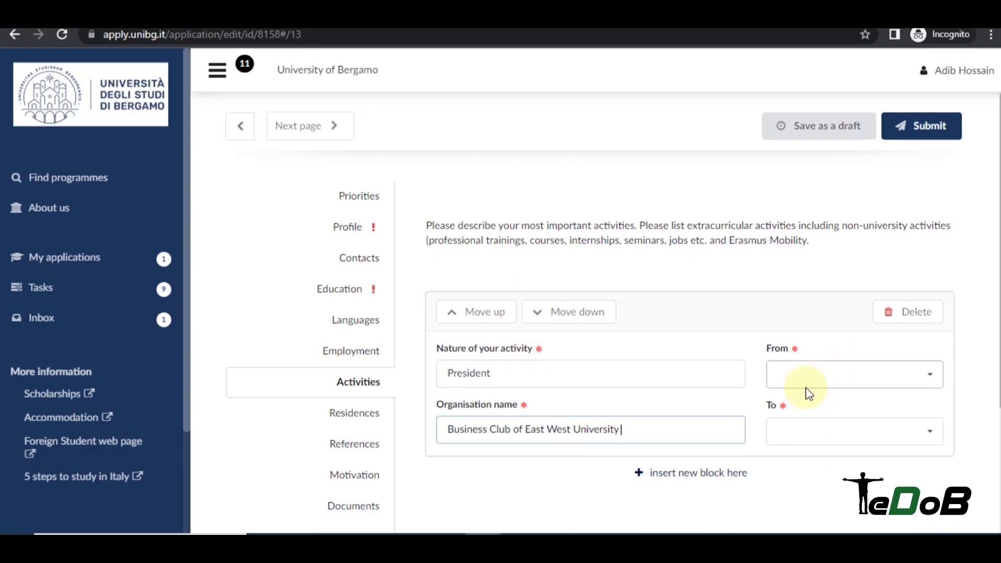
scroll(806, 391, "down", 3)
left_click(709, 337)
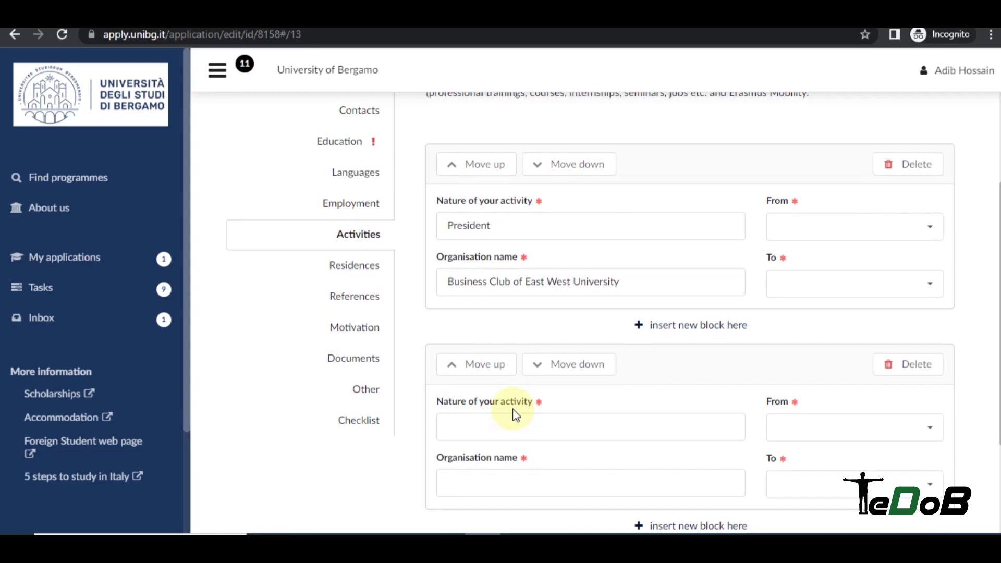
scroll(512, 412, "down", 2)
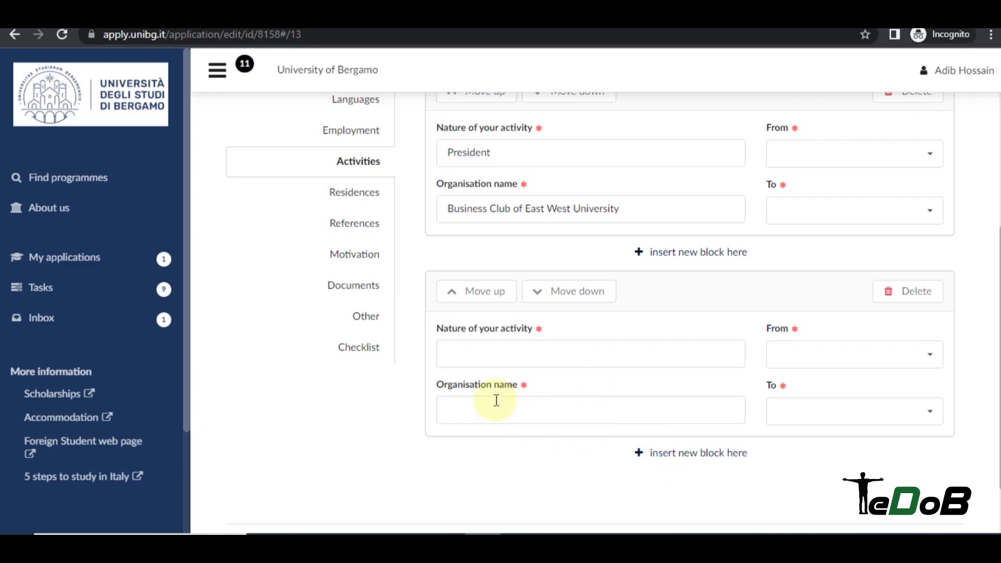
scroll(492, 399, "up", 2)
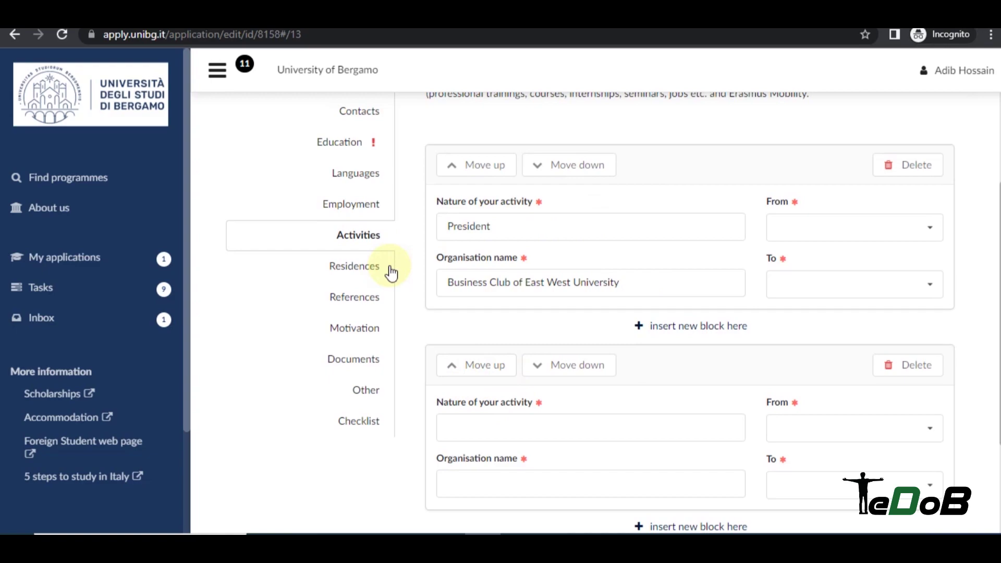
Review the Residences instructions without adding entries, then continue to References.
left_click(354, 267)
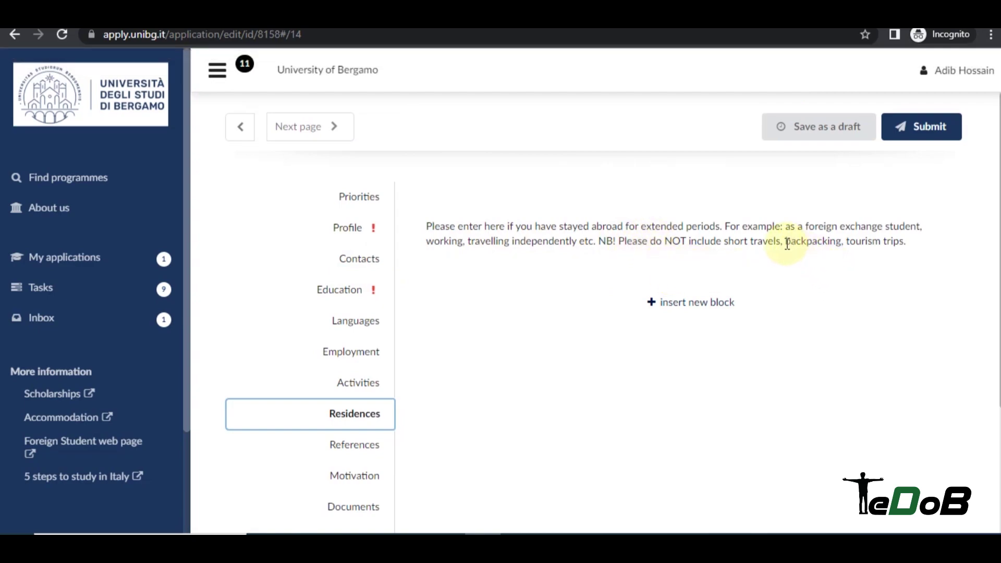
left_click_drag(788, 245, 832, 245)
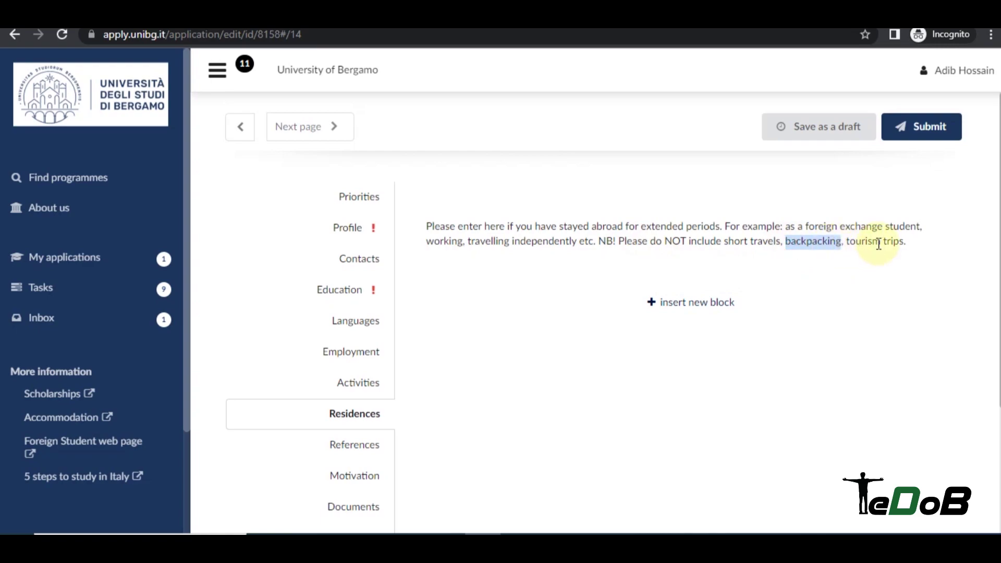
scroll(850, 241, "down", 1)
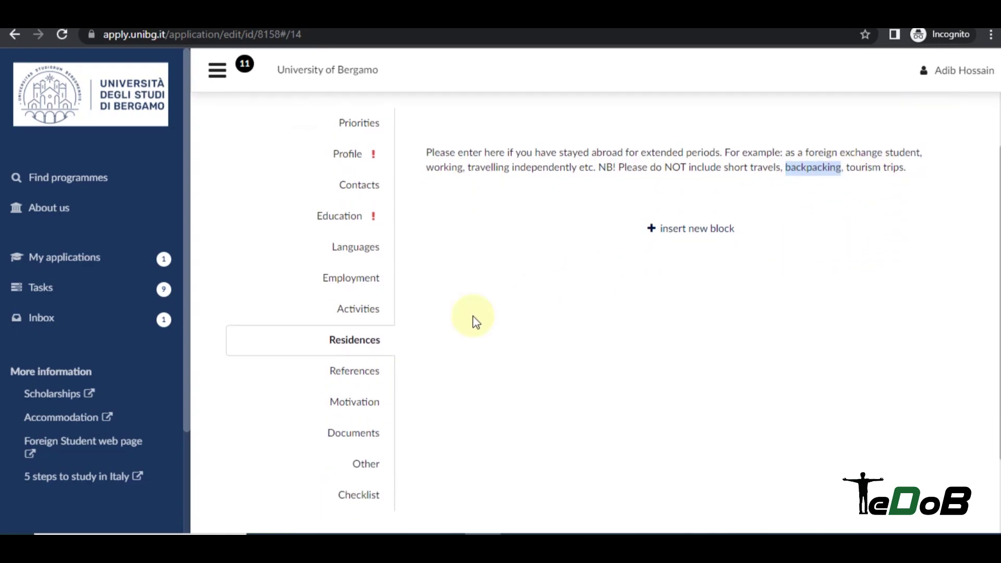
left_click(373, 373)
scroll(592, 219, "down", 2)
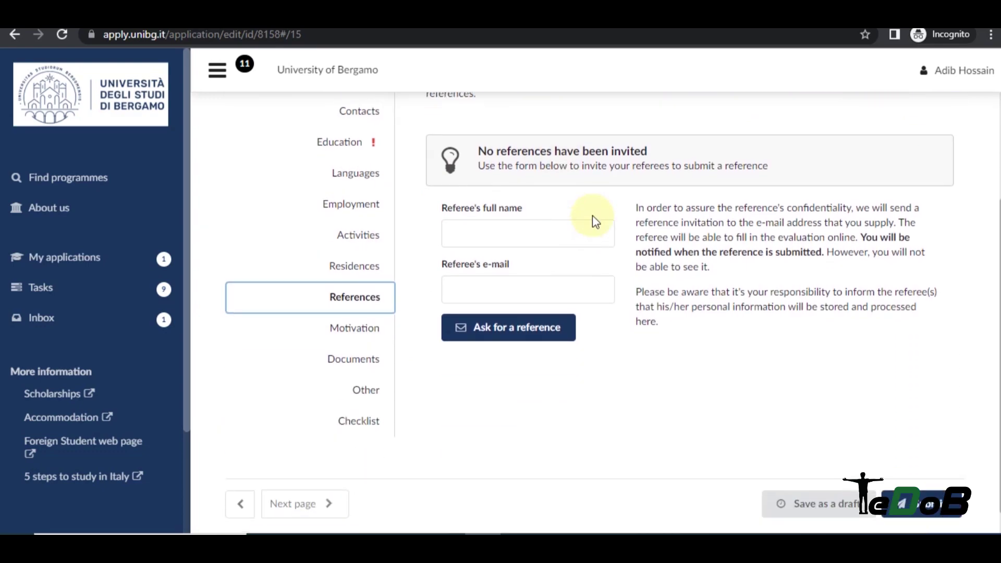
scroll(592, 215, "up", 3)
left_click_drag(445, 226, 548, 227)
scroll(649, 217, "down", 1)
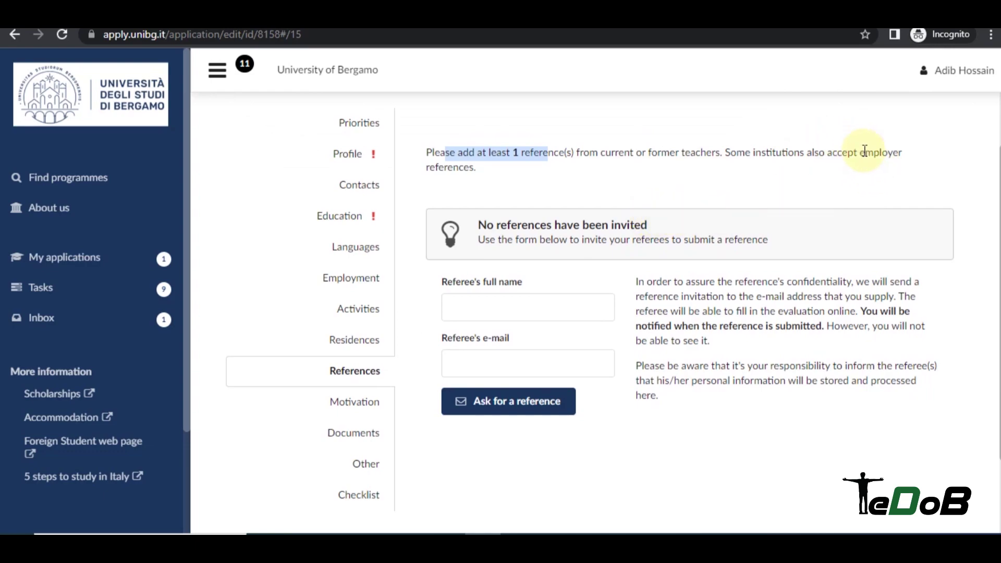
left_click_drag(863, 151, 898, 154)
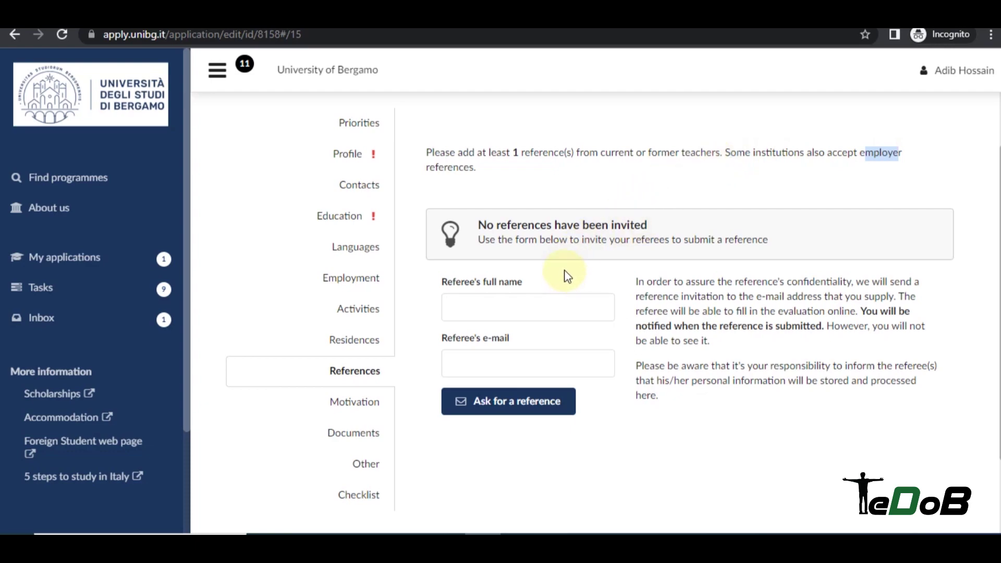
left_click(495, 309)
left_click(534, 282)
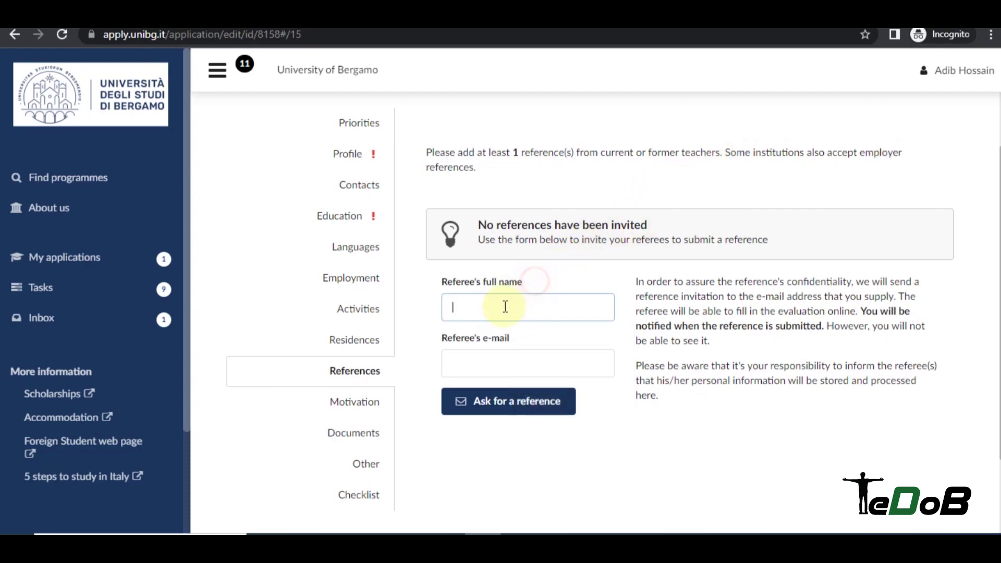
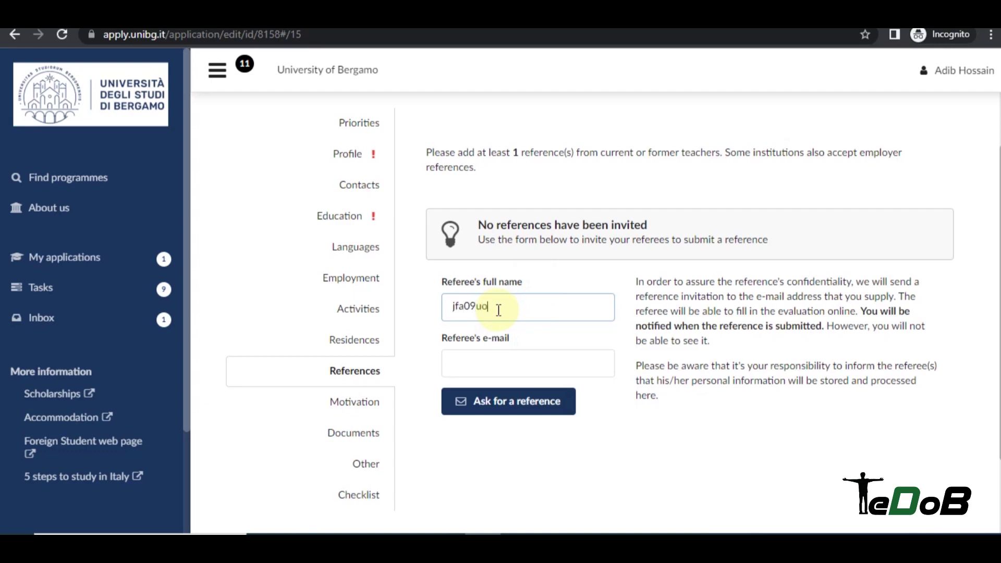
left_click(502, 363)
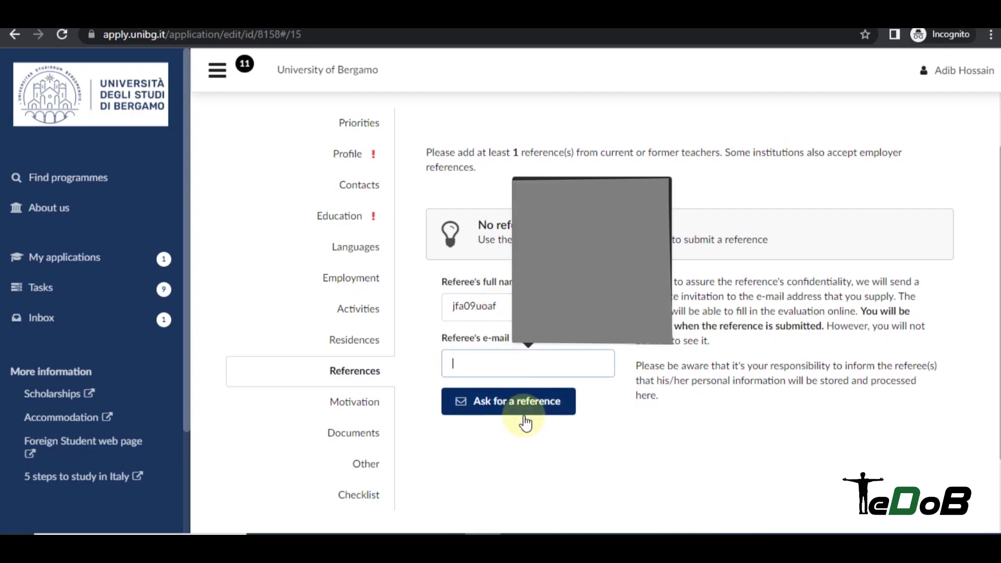
double_click(514, 306)
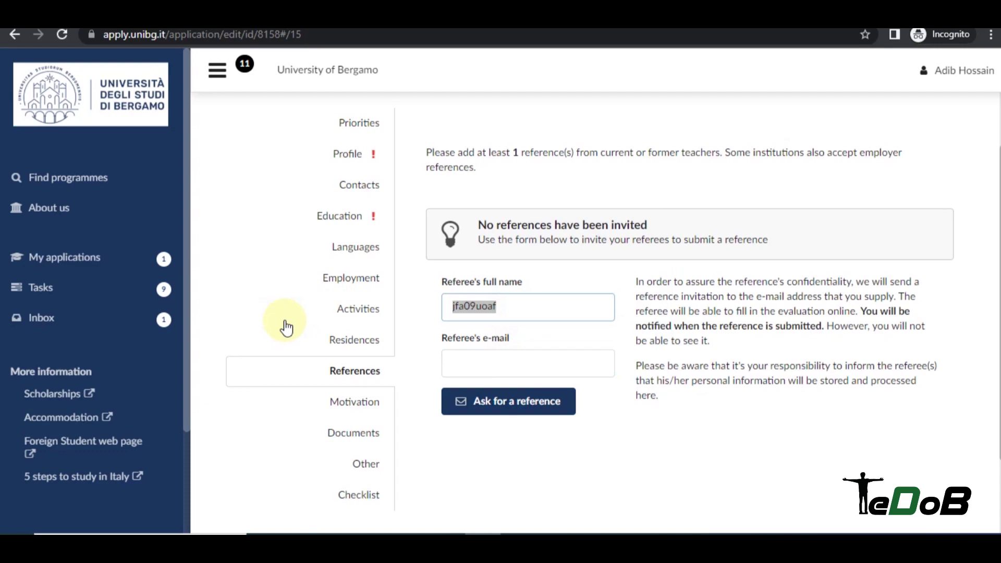
key("BackSpace")
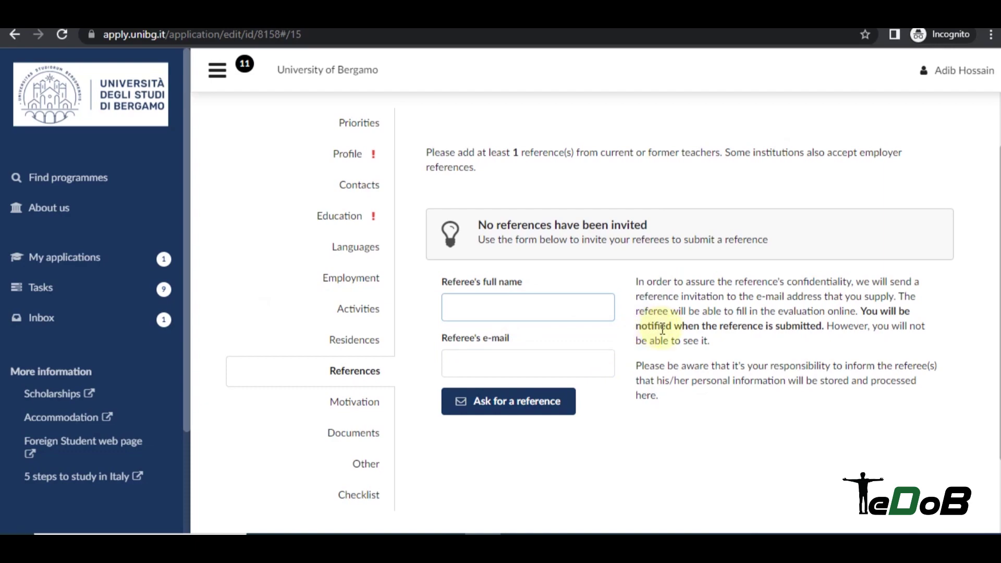
scroll(562, 341, "down", 2)
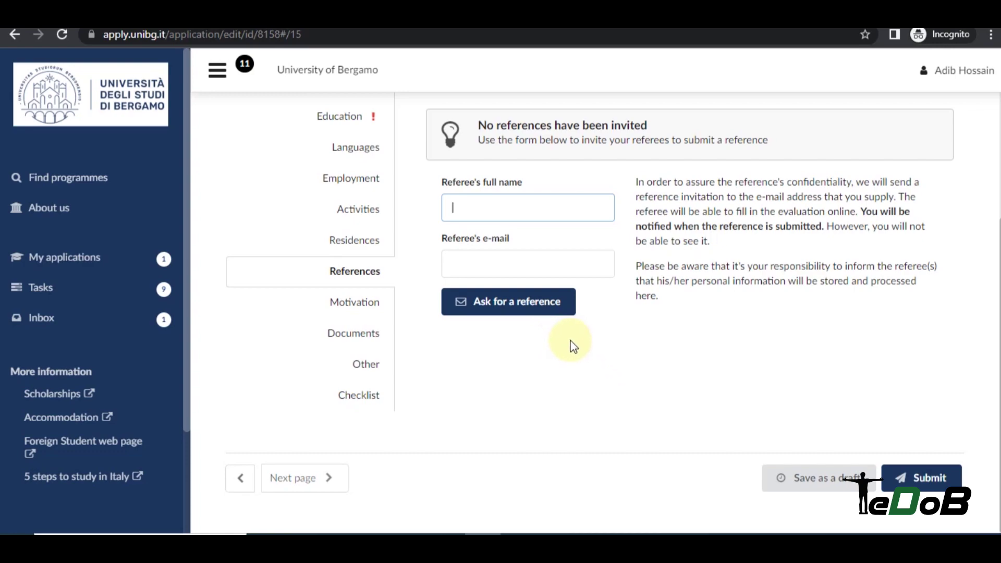
Copy the Motivation guidance text and paste it into the motivation letter box.
left_click(365, 313)
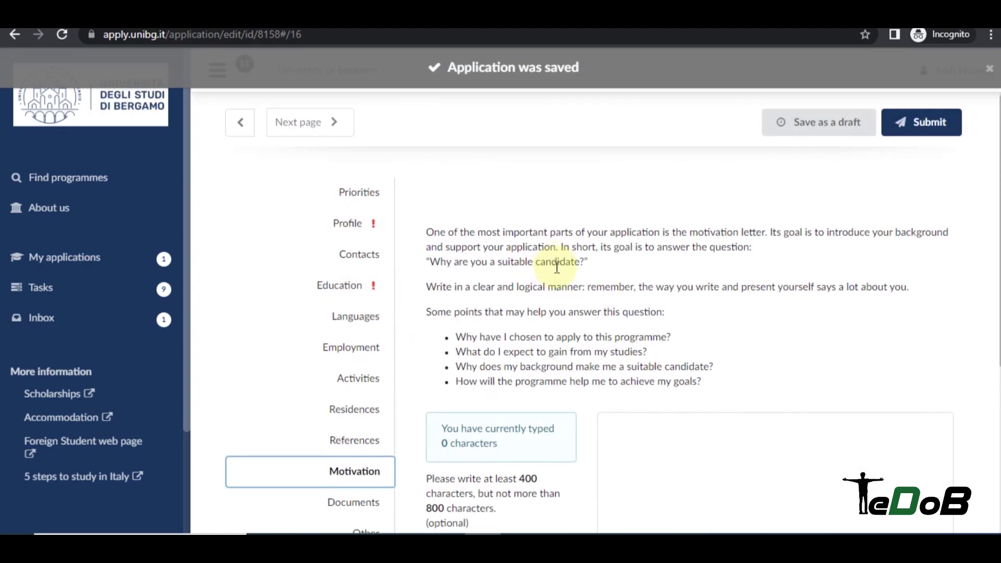
scroll(639, 270, "down", 3)
scroll(640, 260, "up", 3)
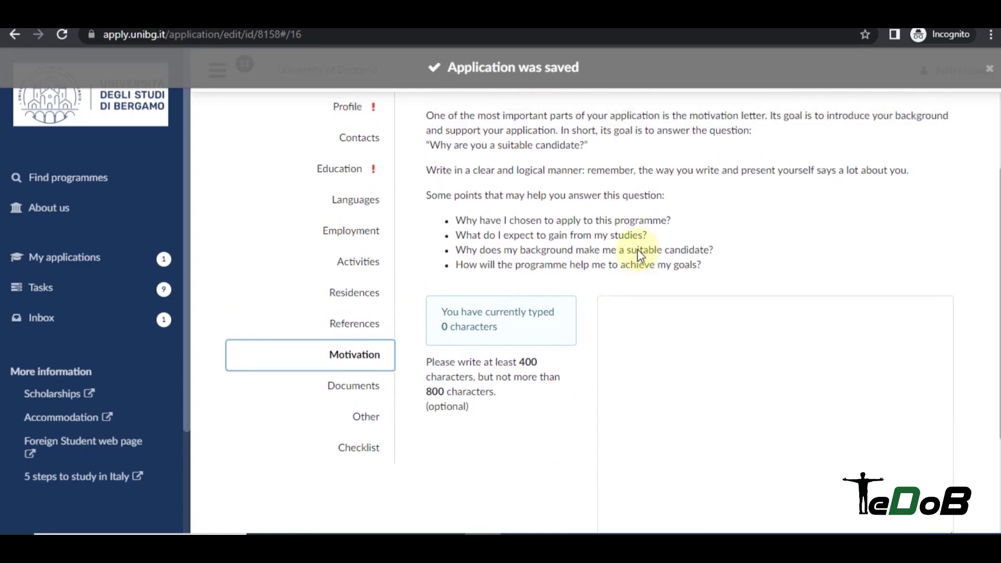
left_click_drag(457, 267, 699, 313)
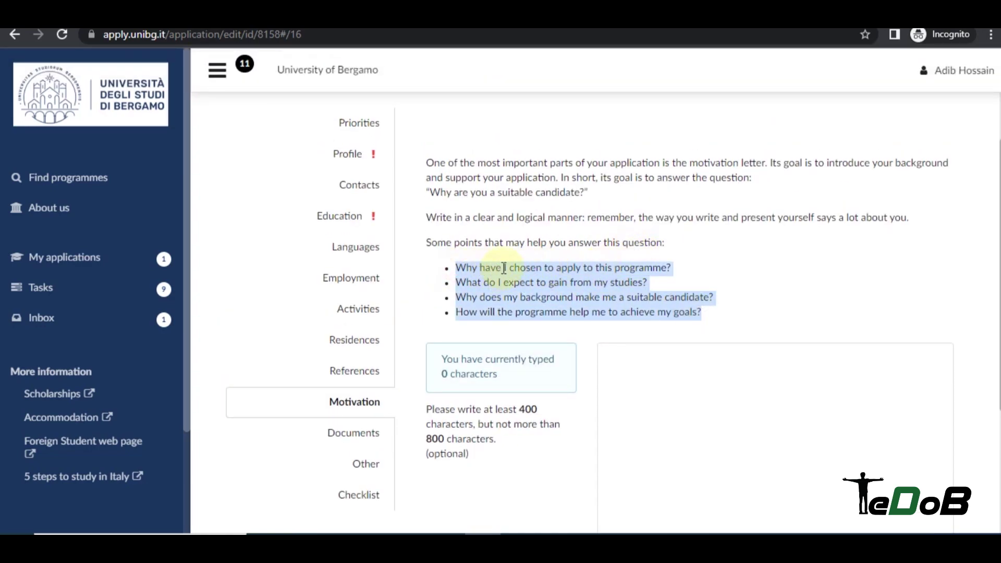
scroll(711, 263, "down", 2)
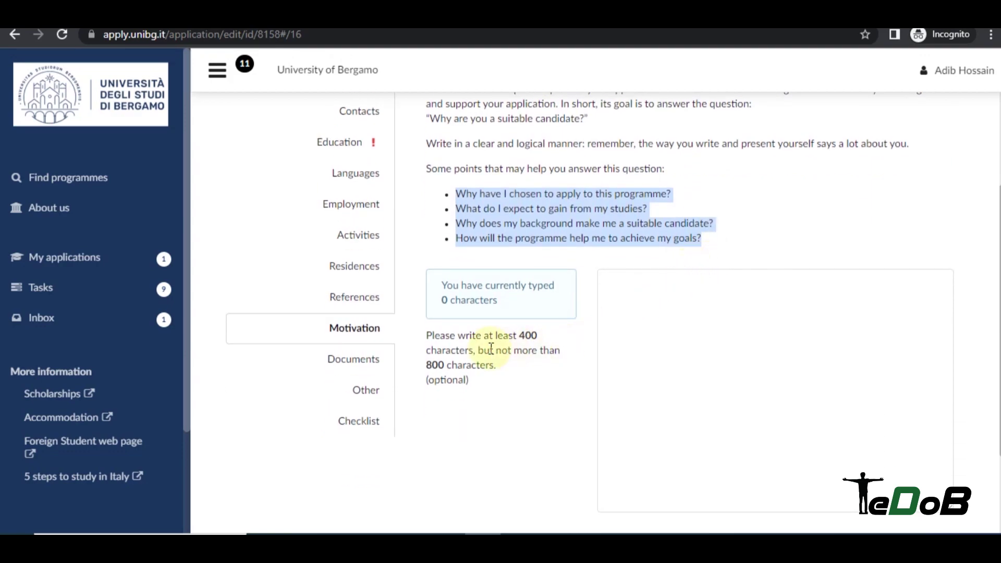
left_click_drag(427, 335, 476, 378)
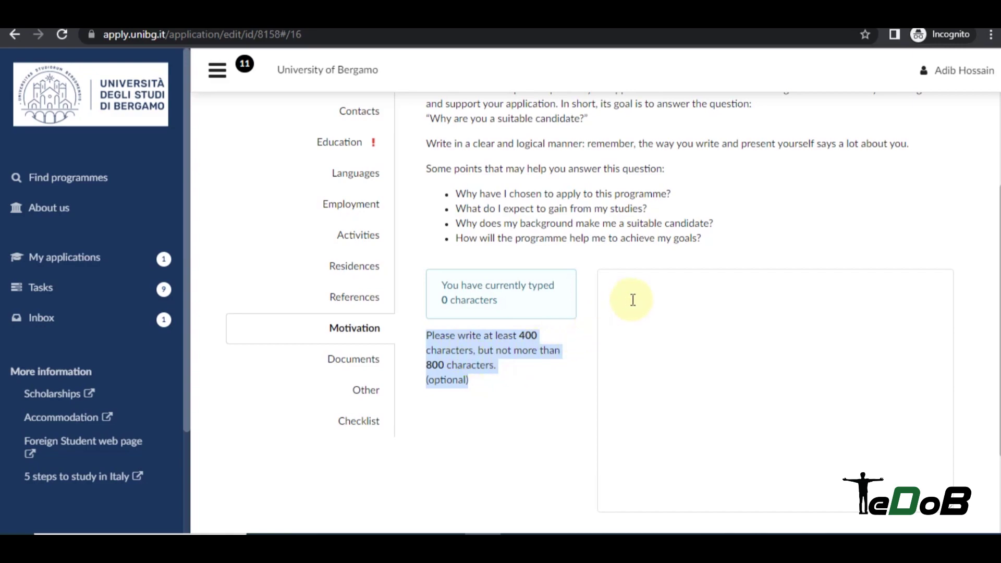
scroll(425, 162, "up", 2)
left_click_drag(425, 163, 717, 321)
left_click(650, 297)
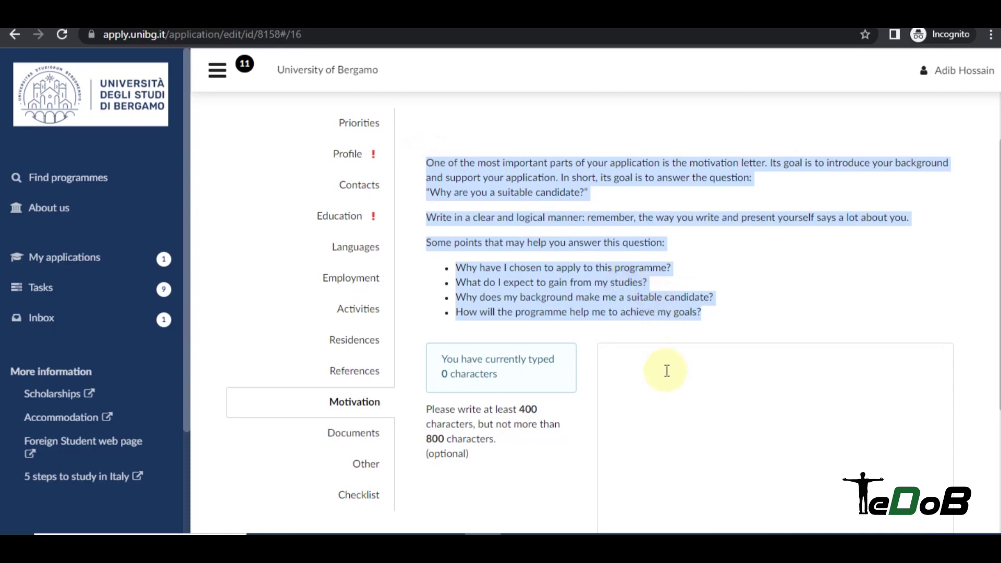
left_click(667, 369)
key("ctrl+v")
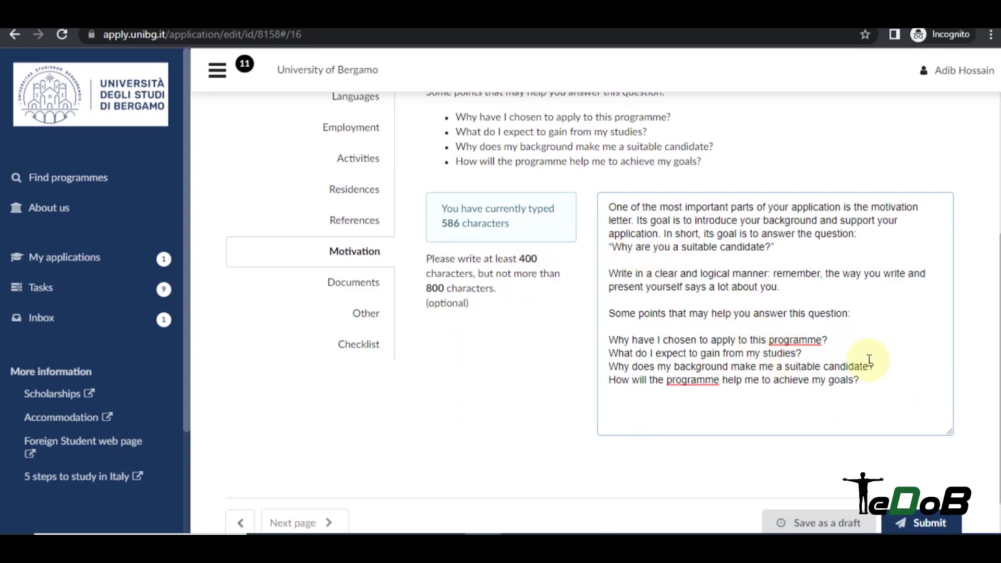
Duplicate the four guiding question lines at the end of the letter.
scroll(510, 358, "up", 3)
scroll(692, 313, "down", 3)
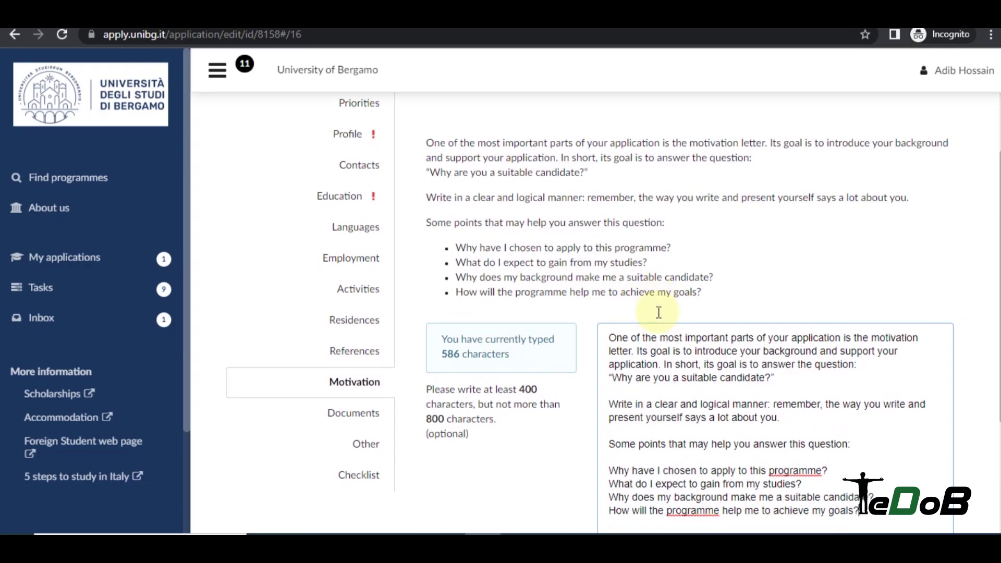
left_click_drag(766, 363, 606, 339)
key("ctrl+c")
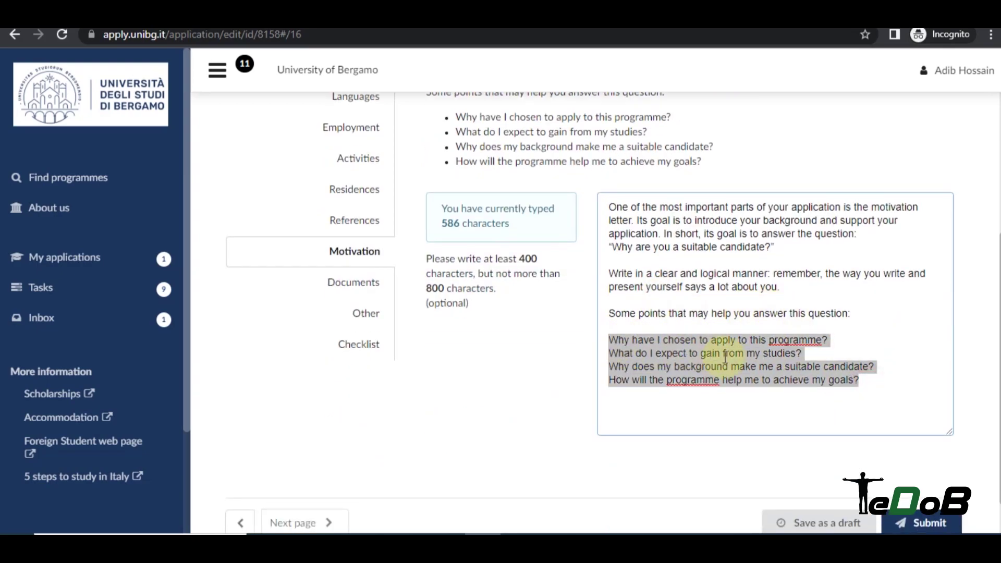
left_click(777, 394)
key("Return")
key("ctrl+v")
Delete the entire motivation text, leaving the letter empty, and go to Documents.
scroll(762, 327, "down", 1)
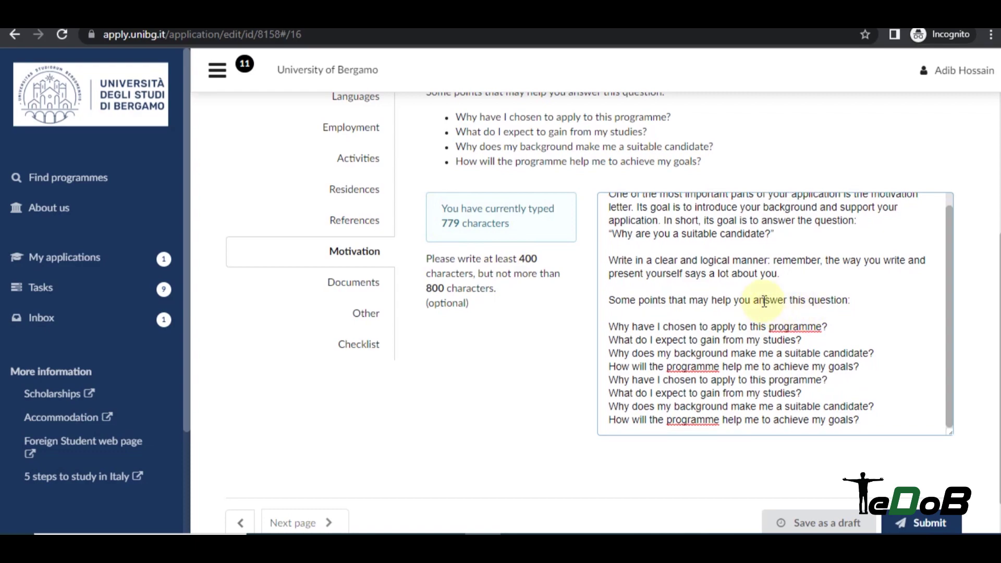
scroll(814, 312, "down", 1)
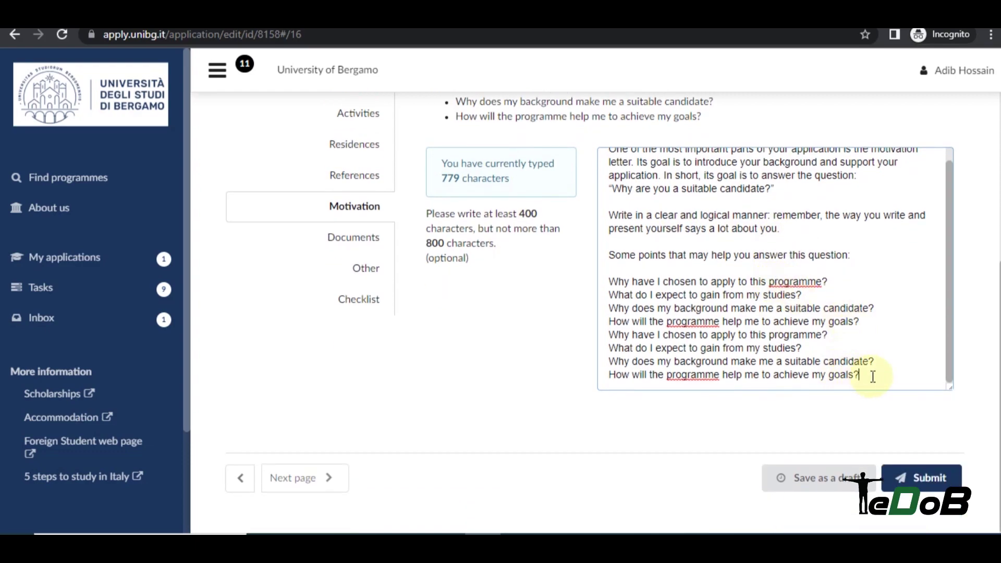
left_click_drag(866, 376, 607, 161)
key("BackSpace")
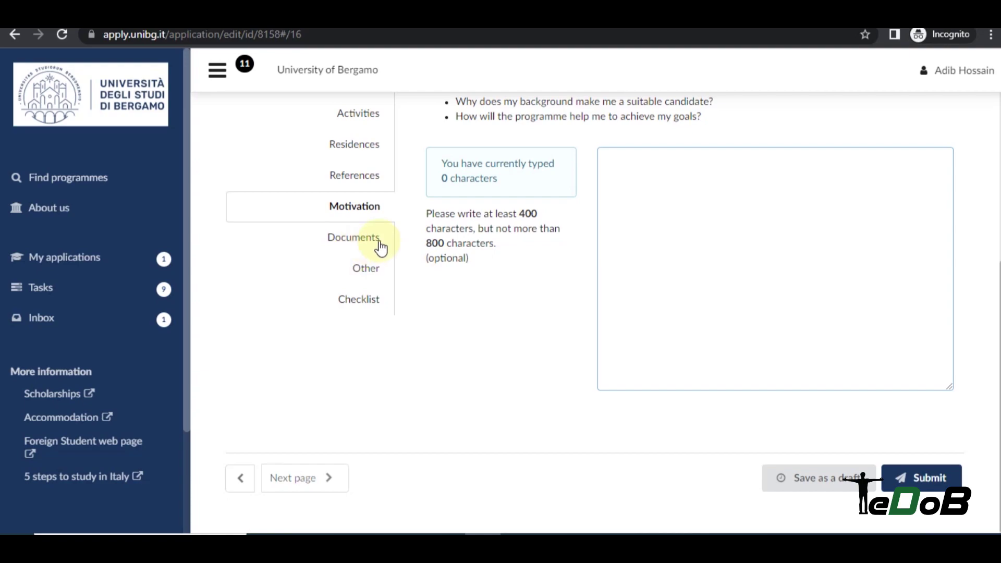
left_click(373, 242)
scroll(636, 261, "down", 4)
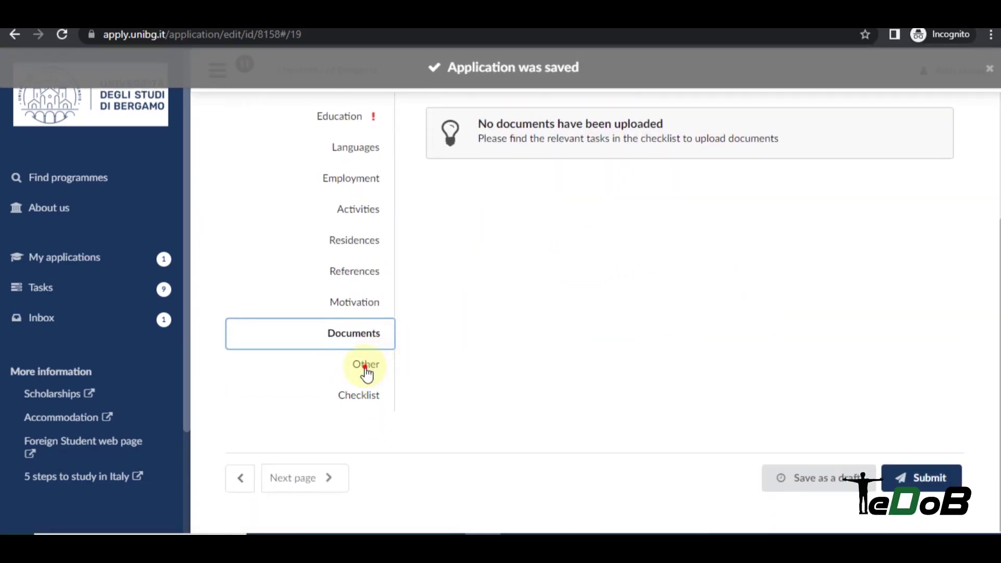
On the Other page, choose University website as the Information source, then return to the Checklist.
left_click(364, 371)
scroll(569, 211, "down", 3)
scroll(475, 264, "up", 1)
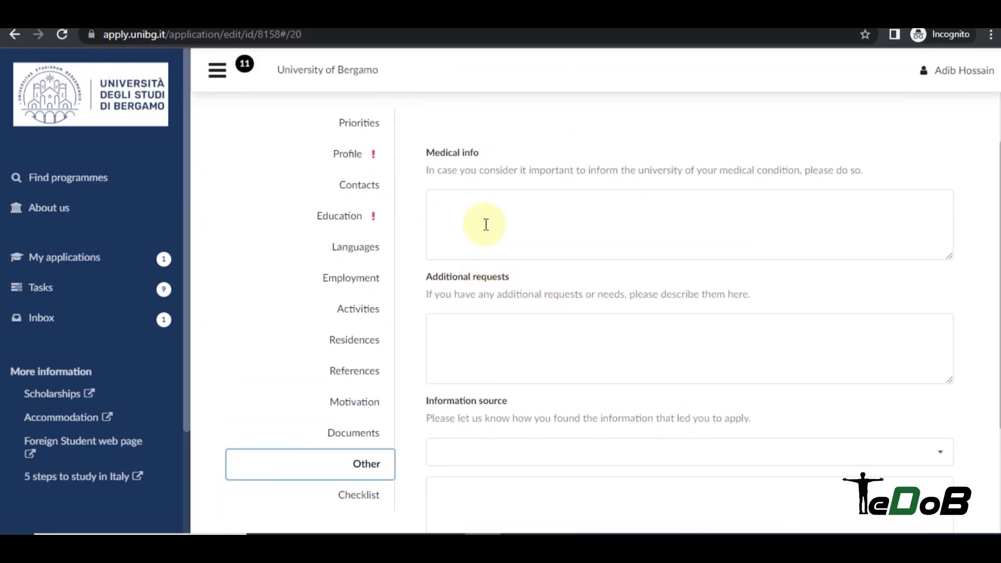
left_click(486, 205)
left_click(540, 329)
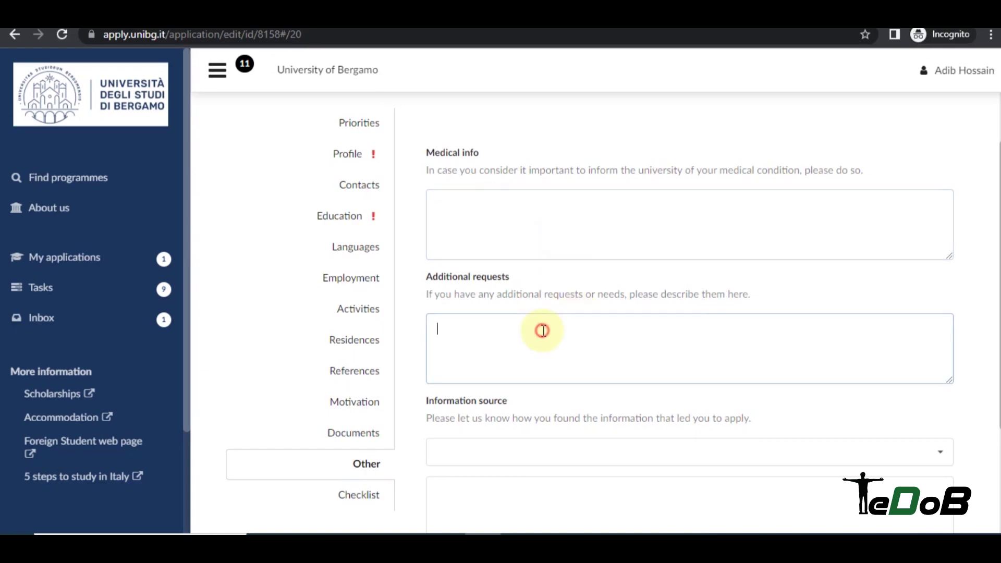
scroll(573, 313, "down", 1)
left_click(508, 376)
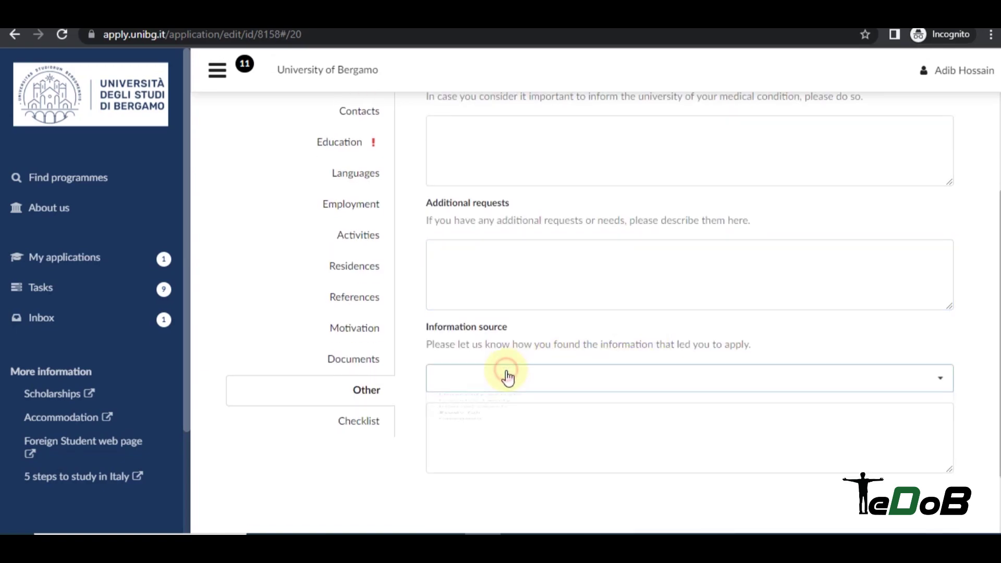
scroll(518, 373, "down", 1)
left_click(524, 326)
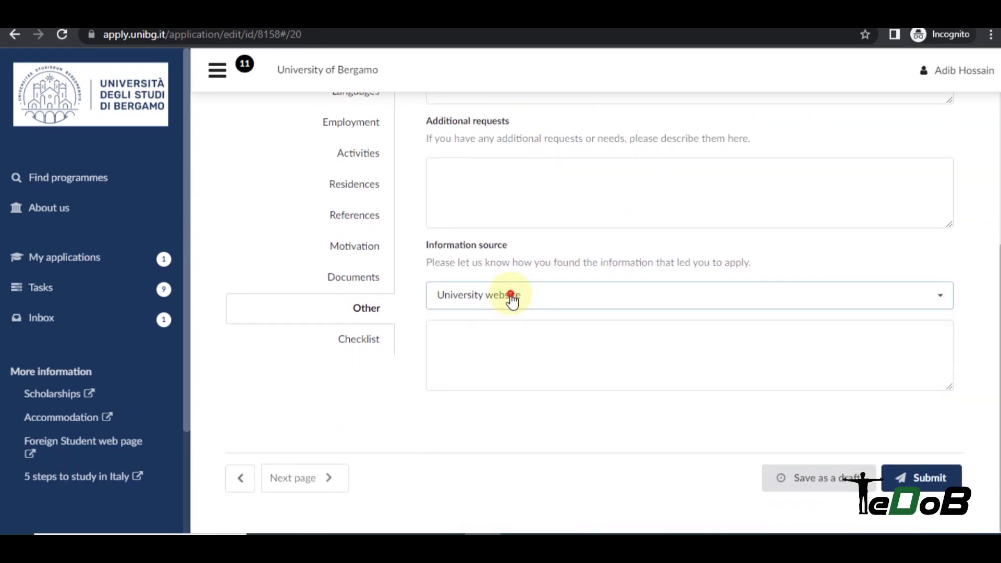
left_click(510, 298)
left_click(514, 298)
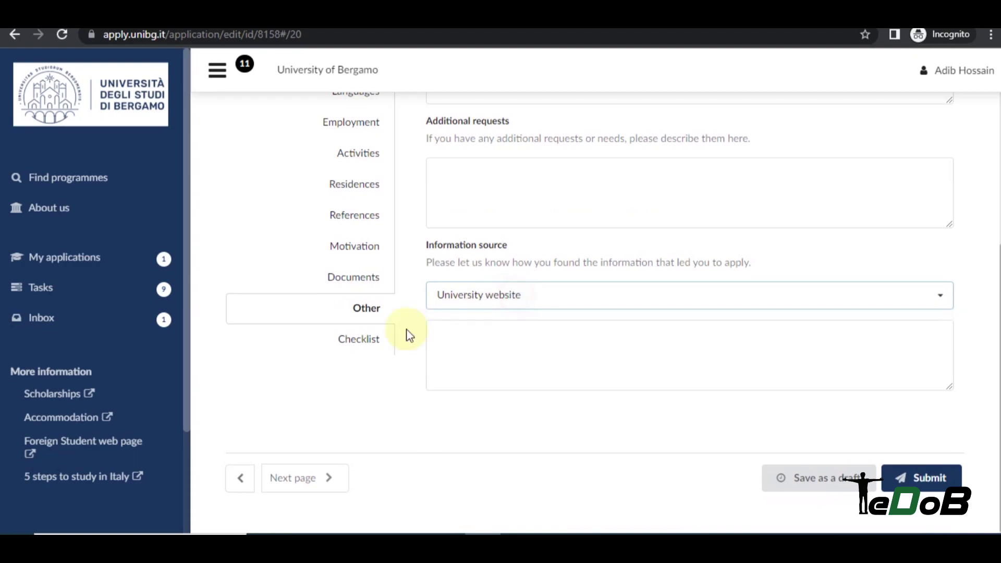
left_click(368, 344)
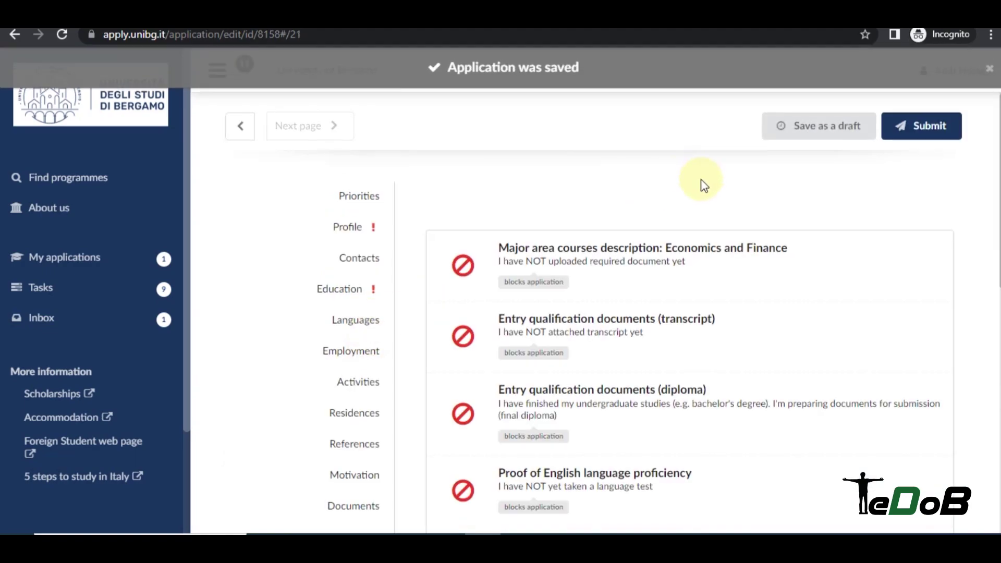
Attach the CV PDF from Downloads to the transcript item and mark it 'I have already attached the transcript'.
scroll(796, 214, "down", 1)
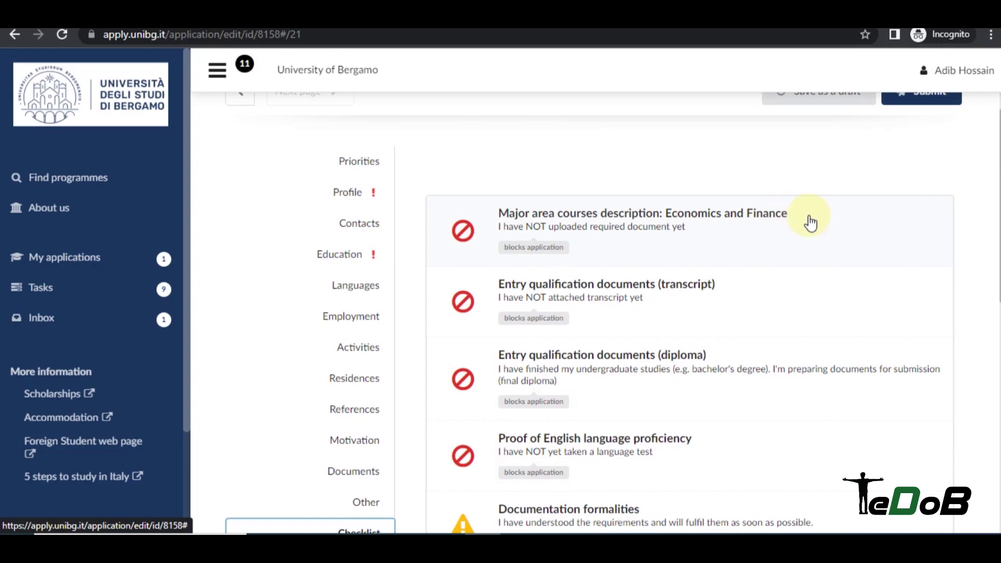
scroll(810, 223, "down", 1)
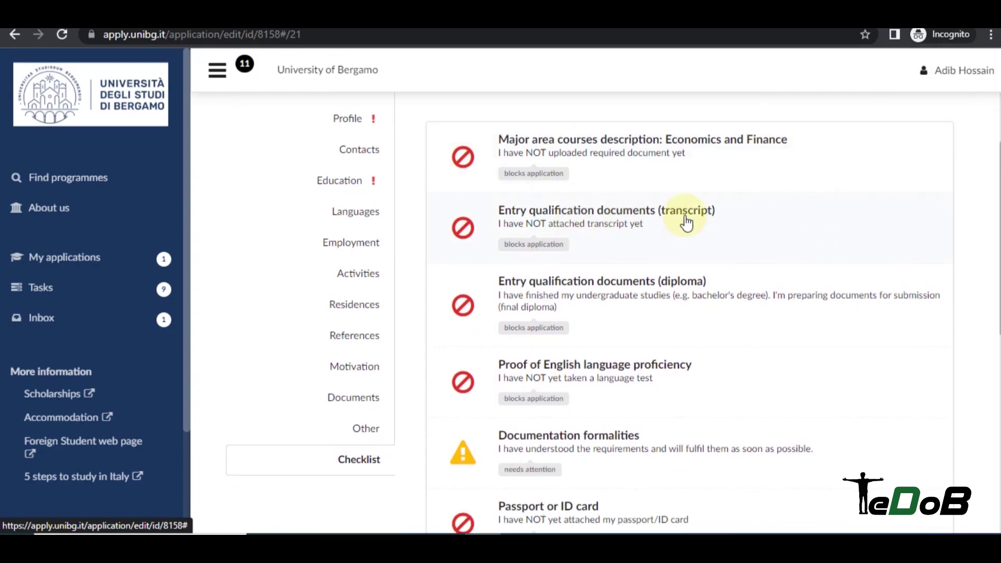
left_click(638, 229)
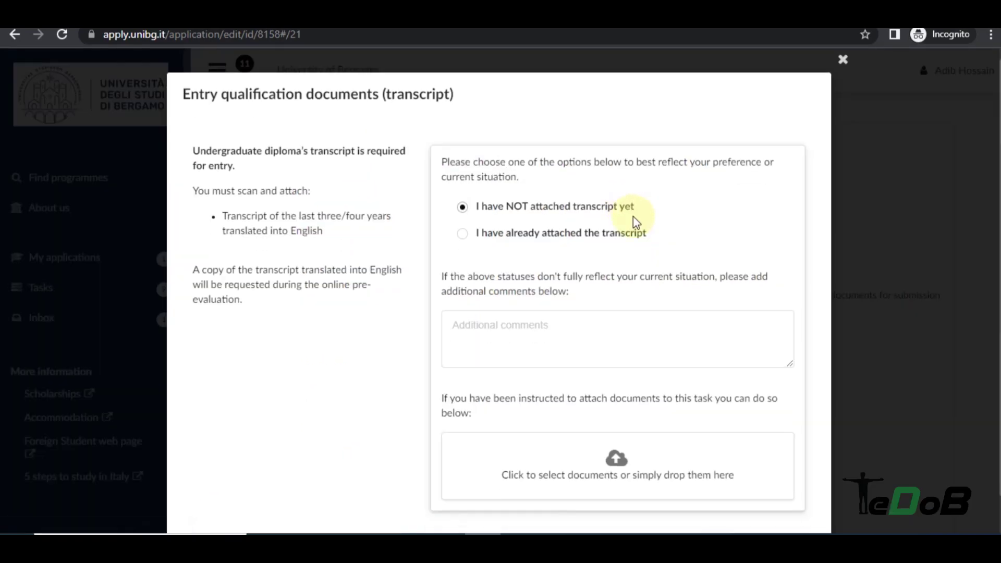
scroll(621, 313, "down", 1)
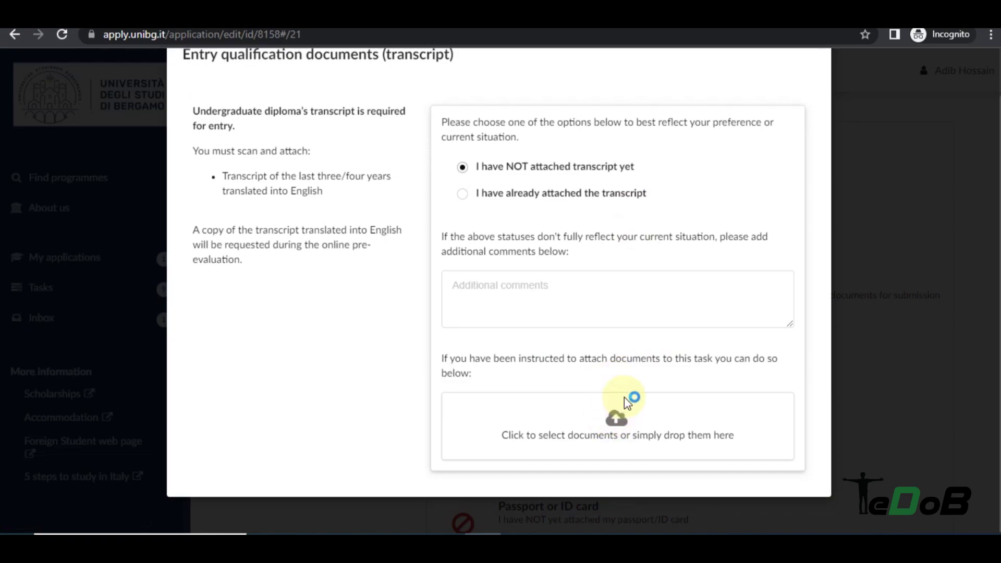
left_click(625, 399)
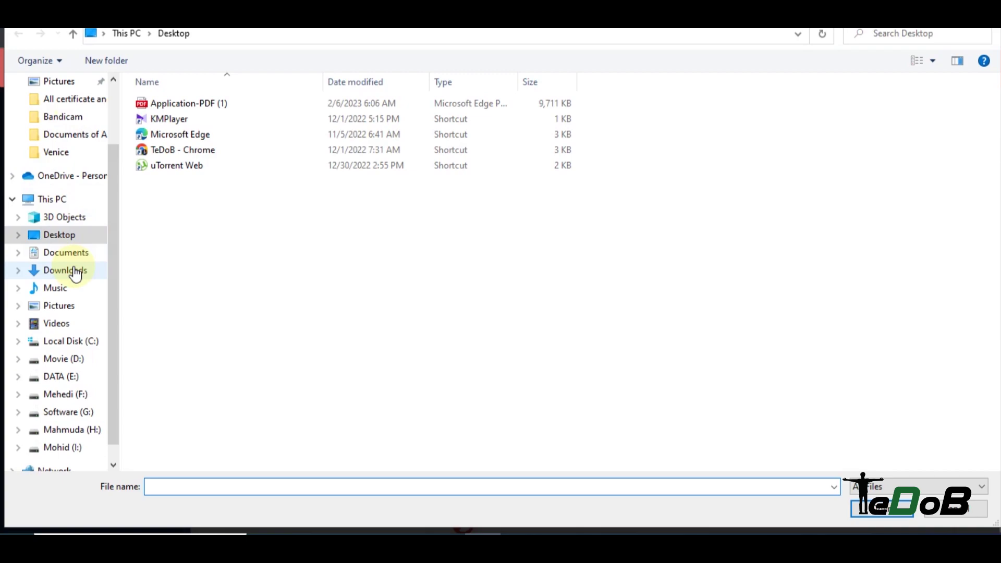
left_click(76, 271)
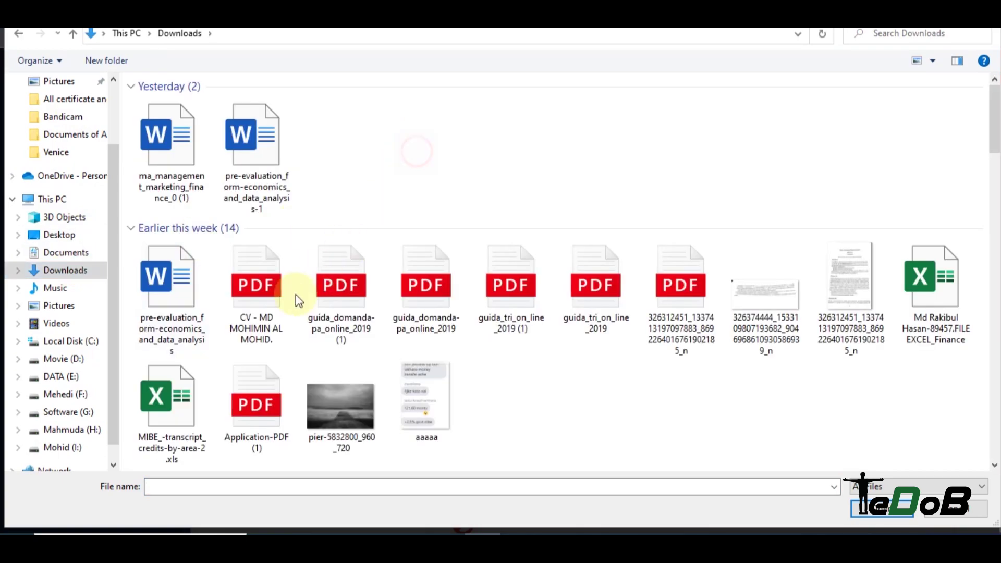
double_click(274, 292)
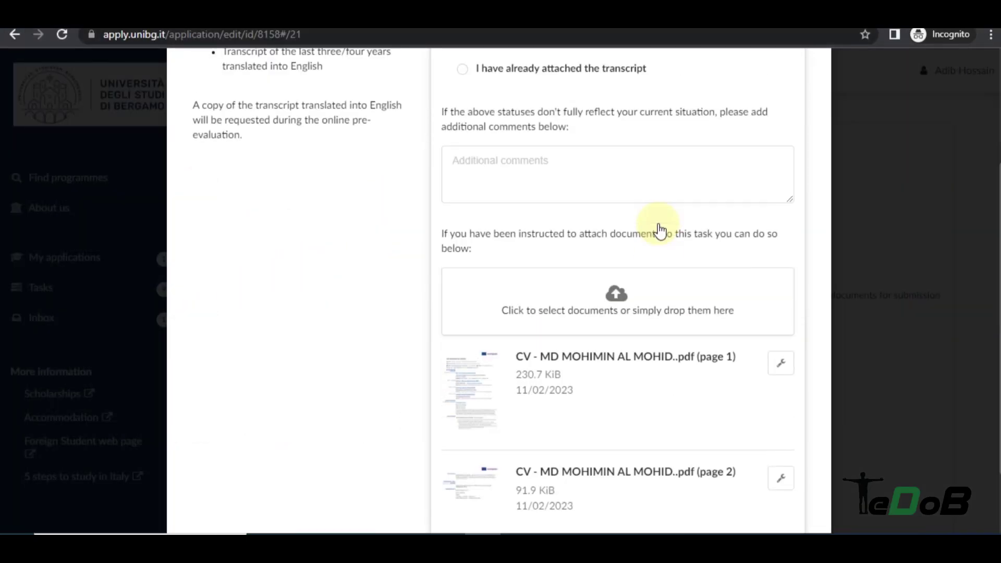
scroll(684, 201, "up", 3)
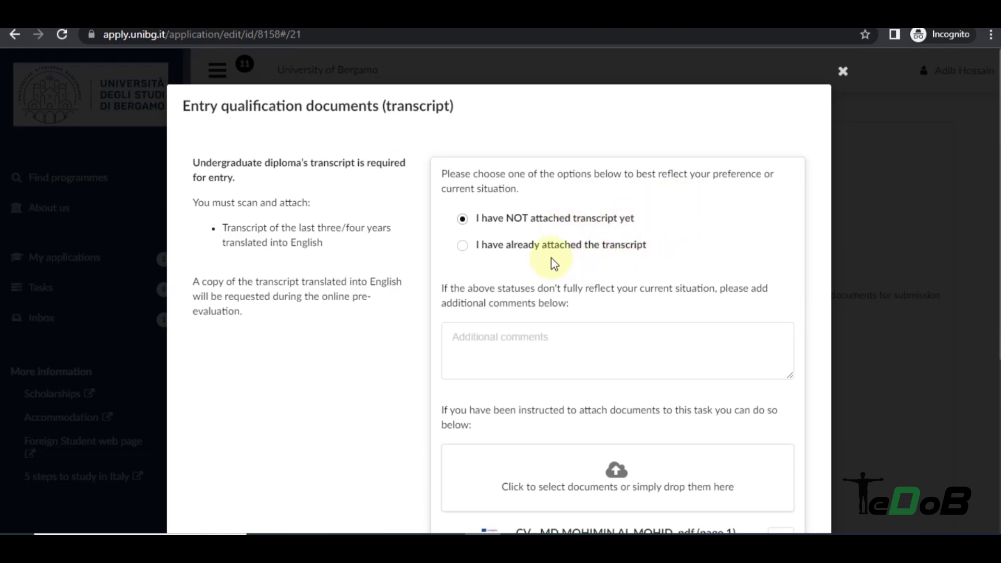
left_click(534, 253)
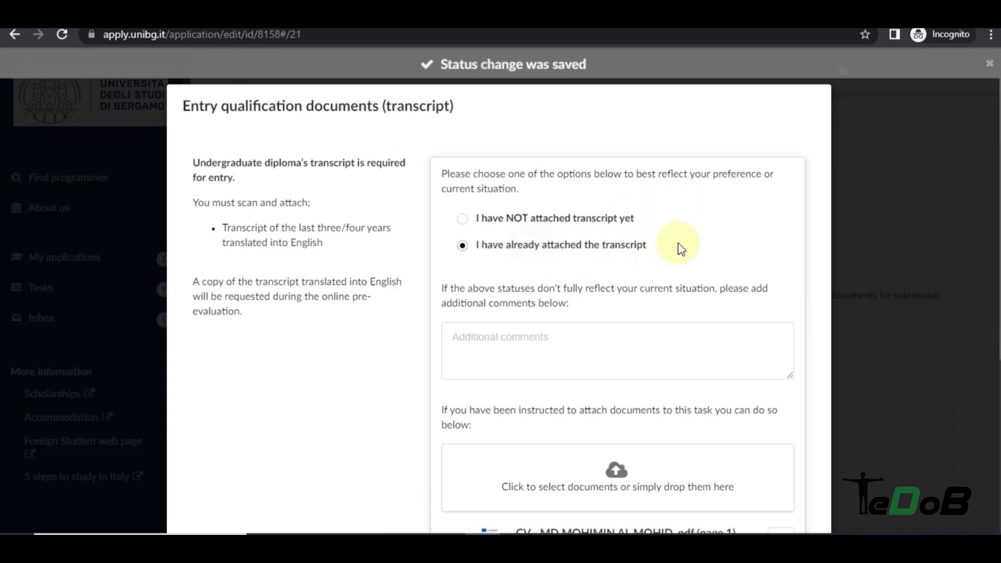
left_click(862, 241)
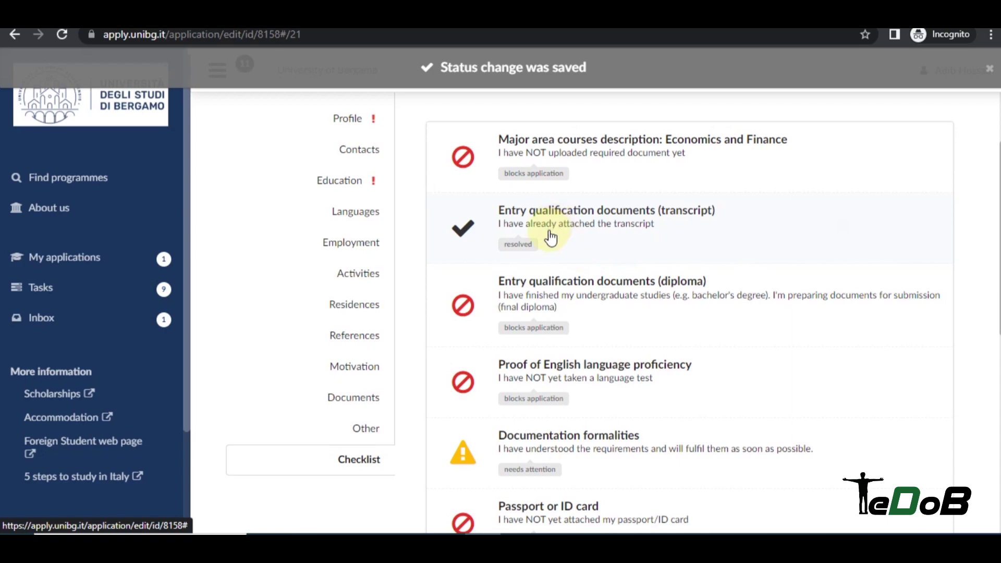
Mark the diploma item 'all required documents attached', leaving the English proficiency item unchanged.
scroll(554, 230, "down", 2)
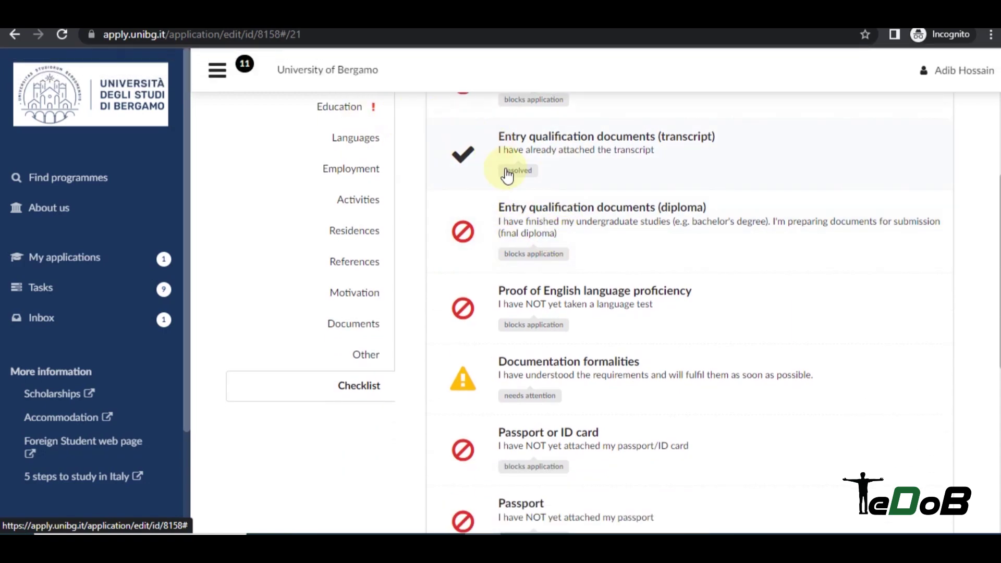
left_click(643, 236)
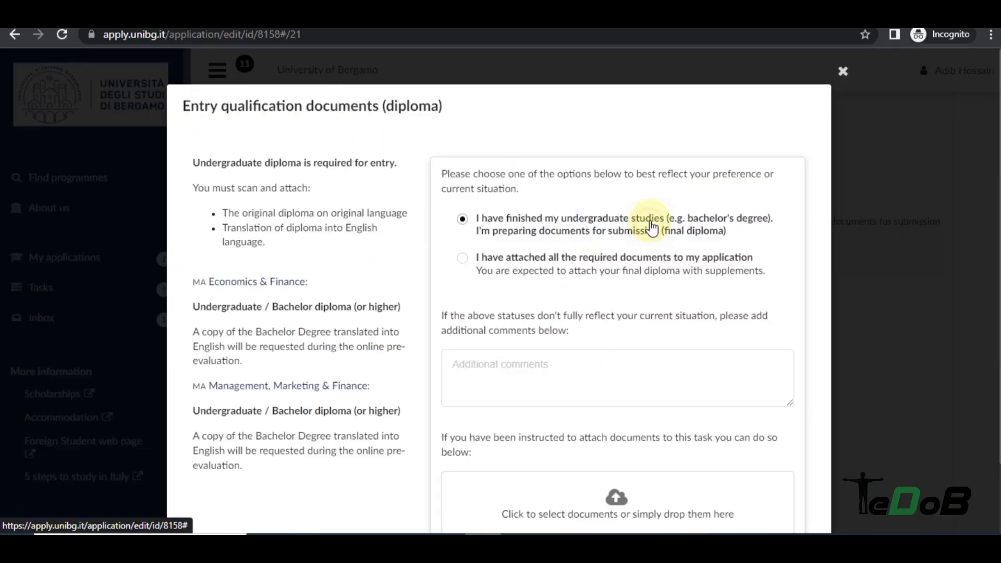
left_click(511, 263)
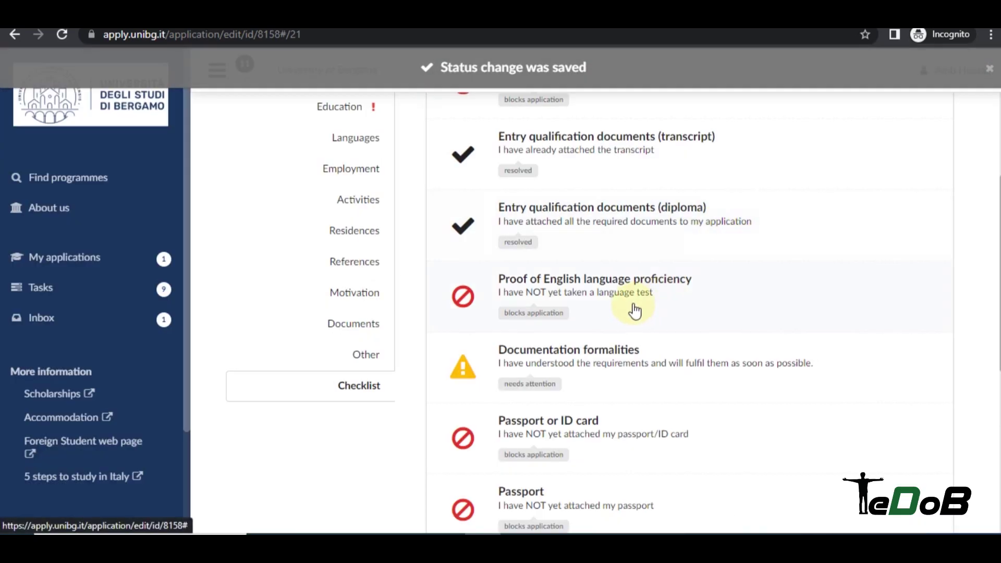
left_click(638, 288)
left_click(836, 247)
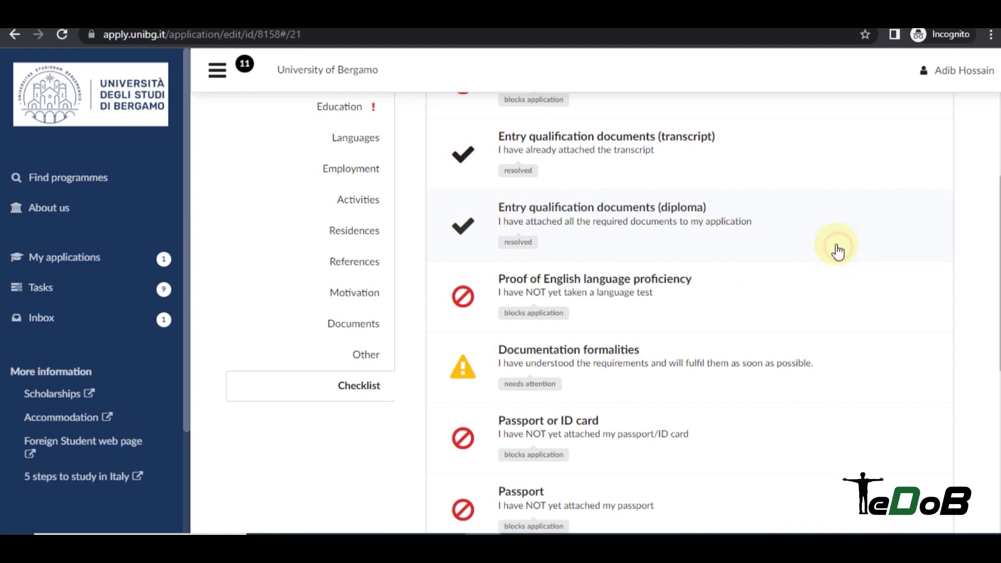
Upload the CV PDF from Downloads to the Proof of English language proficiency item.
left_click(577, 299)
scroll(655, 232, "down", 2)
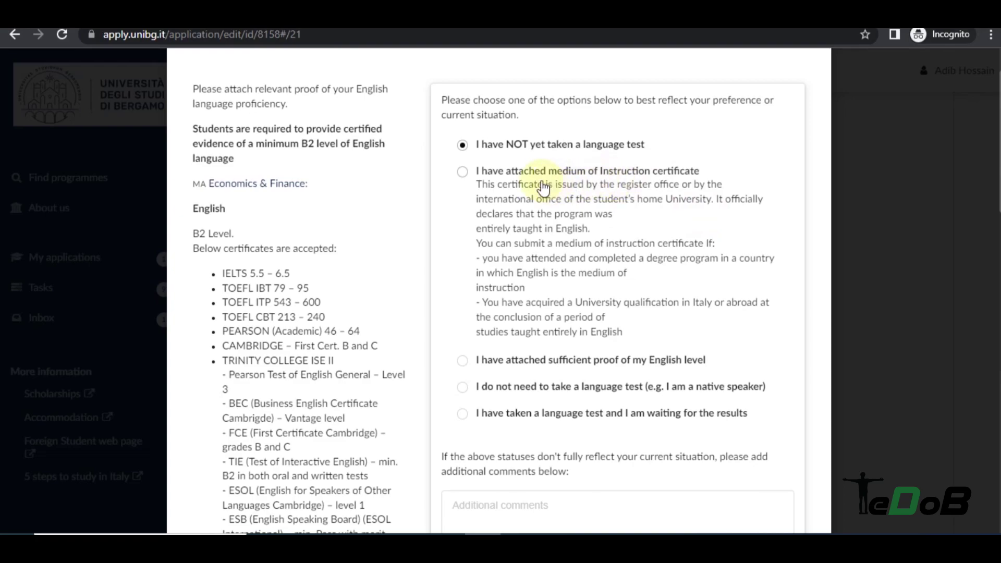
scroll(647, 302, "down", 5)
scroll(625, 417, "up", 5)
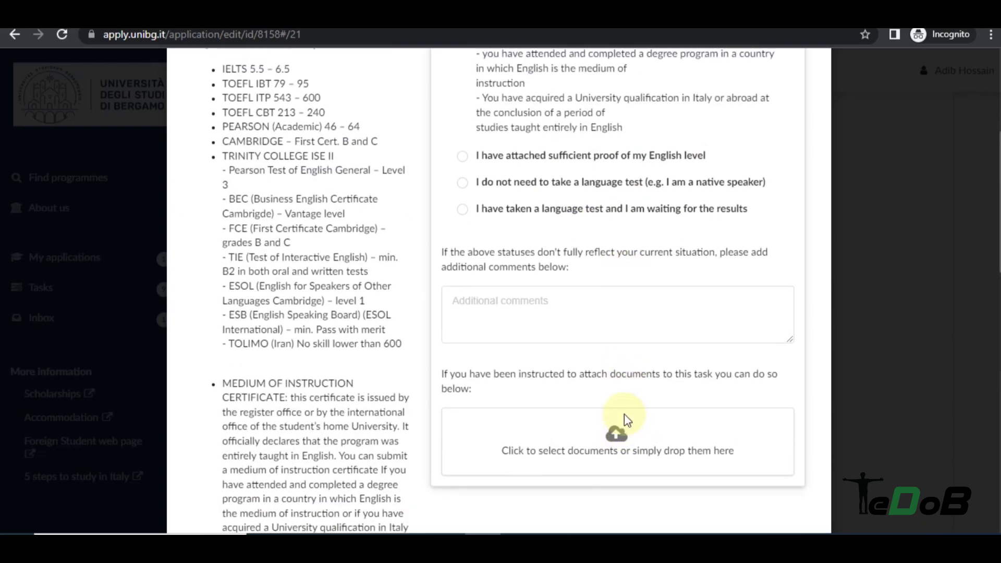
scroll(503, 190, "down", 4)
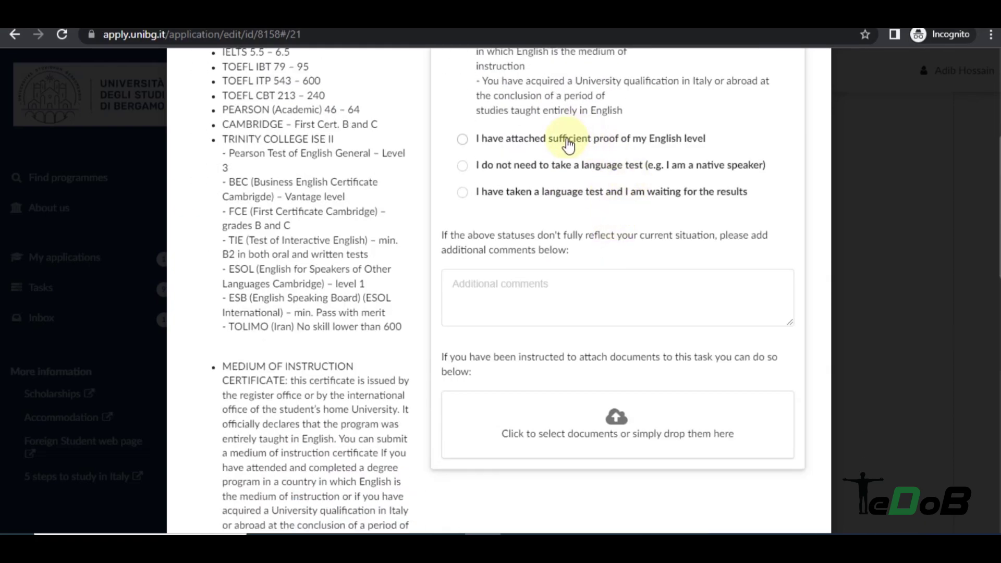
left_click(622, 419)
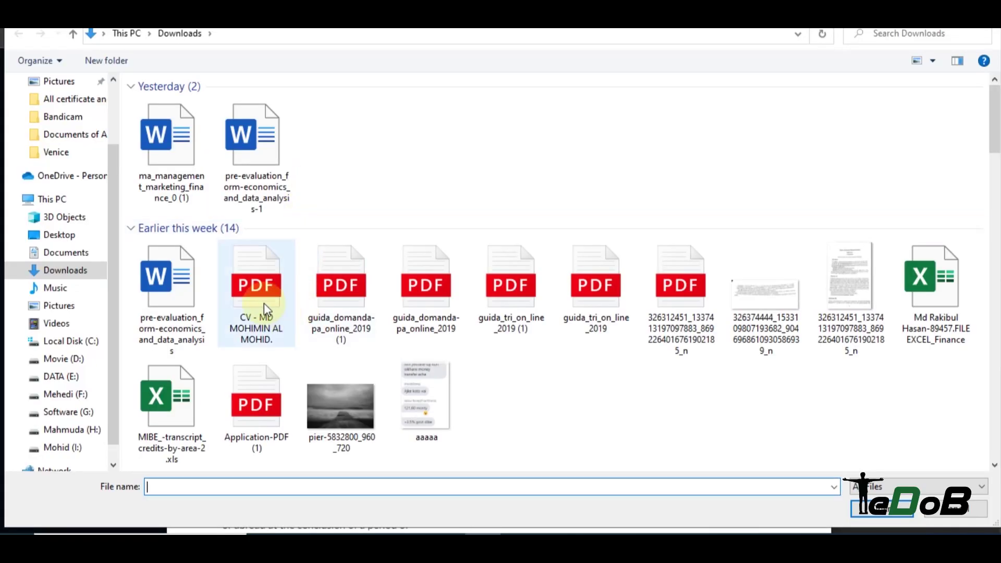
double_click(264, 303)
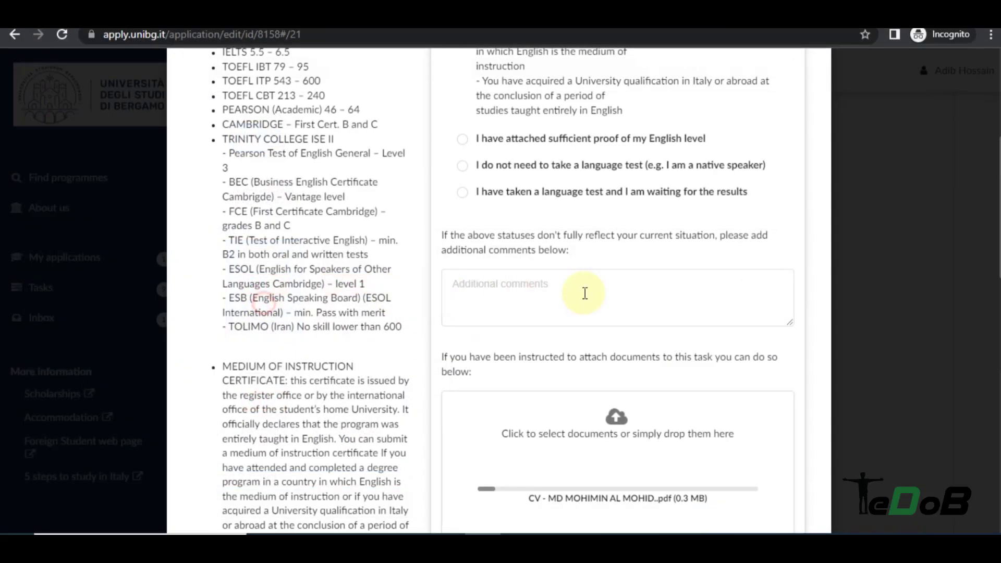
Set the English proficiency status to medium of instruction certificate, then open the Passport or ID card item.
scroll(653, 291, "up", 4)
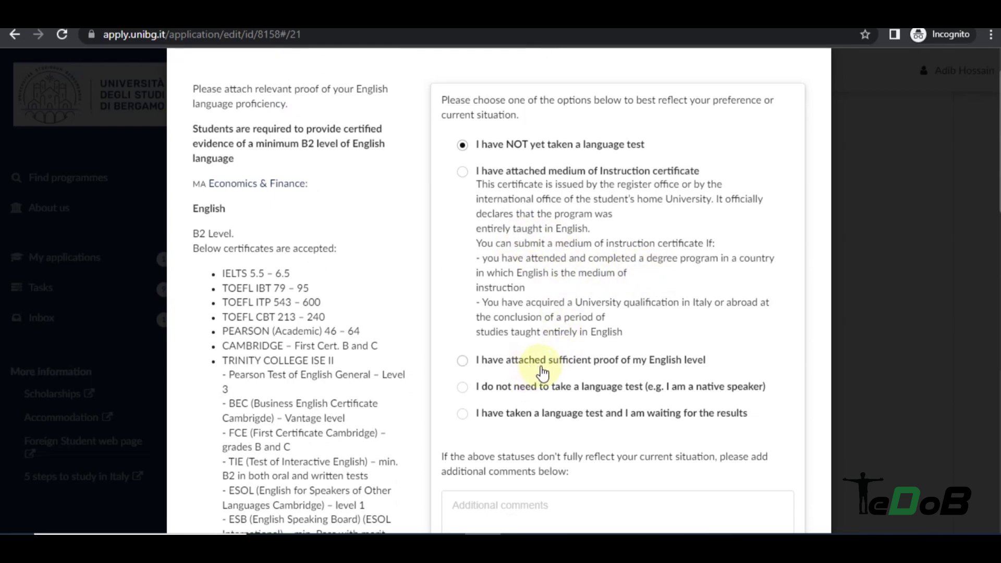
left_click(573, 368)
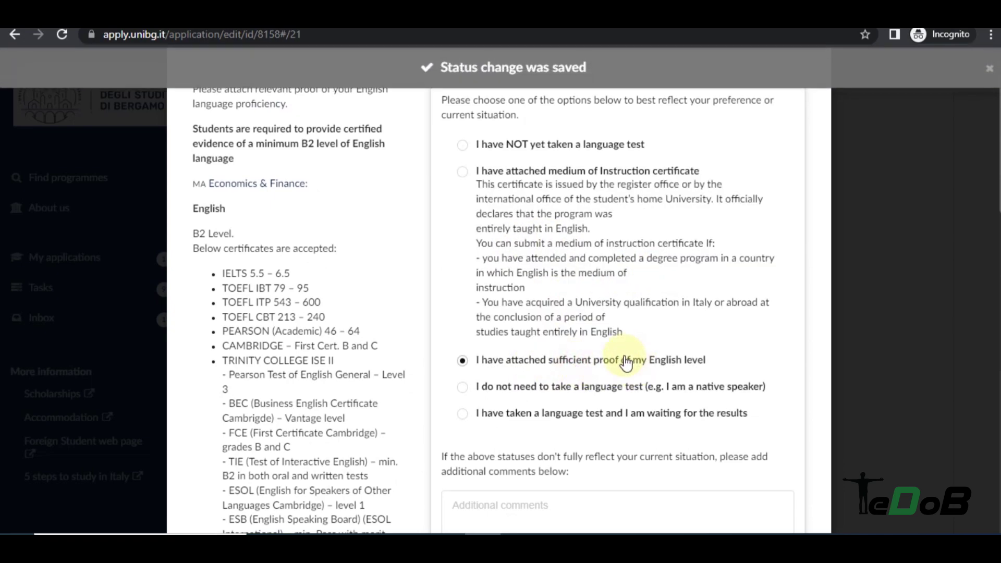
left_click(498, 245)
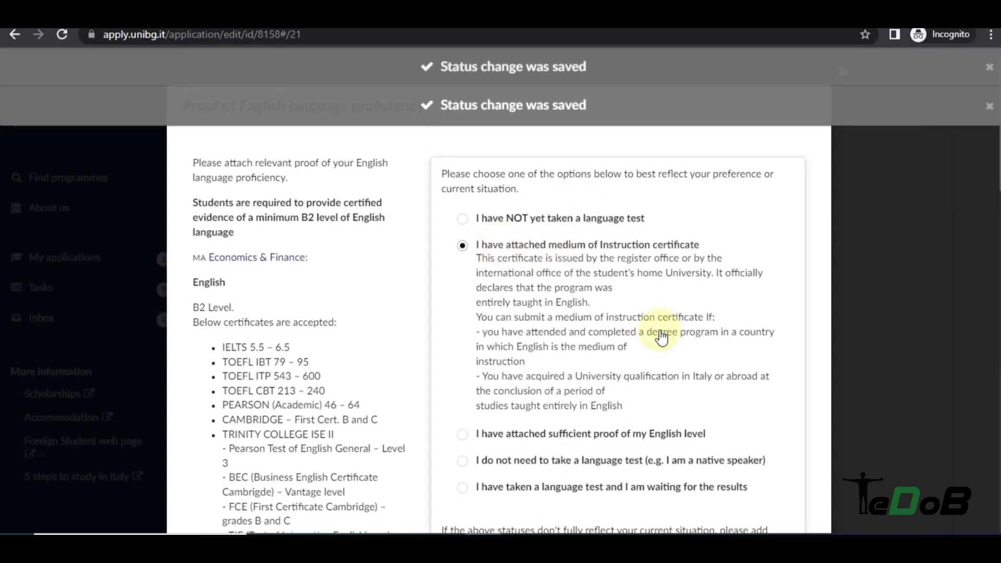
left_click(893, 293)
scroll(658, 161, "down", 5)
left_click(659, 162)
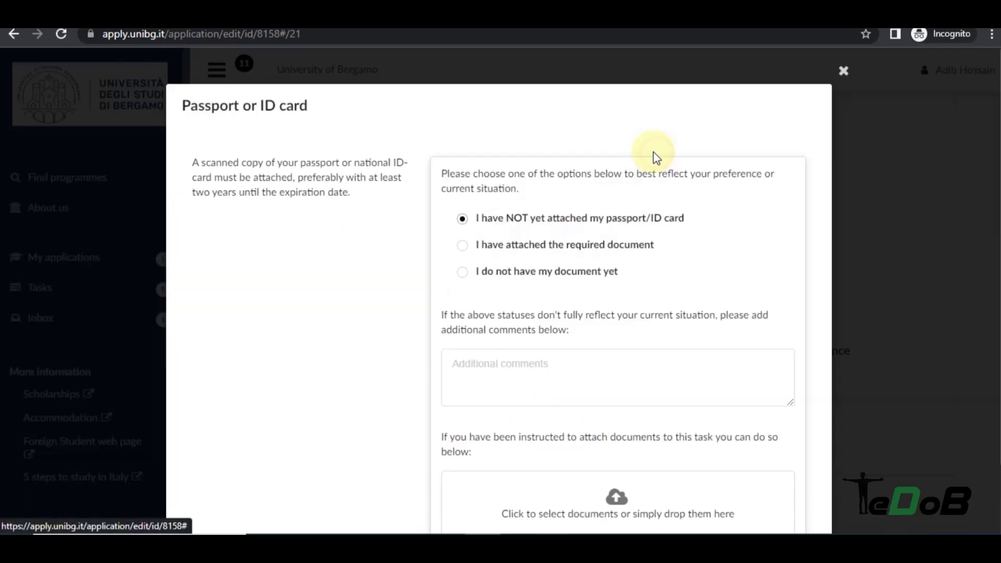
Scroll to the bottom of the checklist and open the Marketing, Management & Finance course description row.
scroll(636, 451, "down", 2)
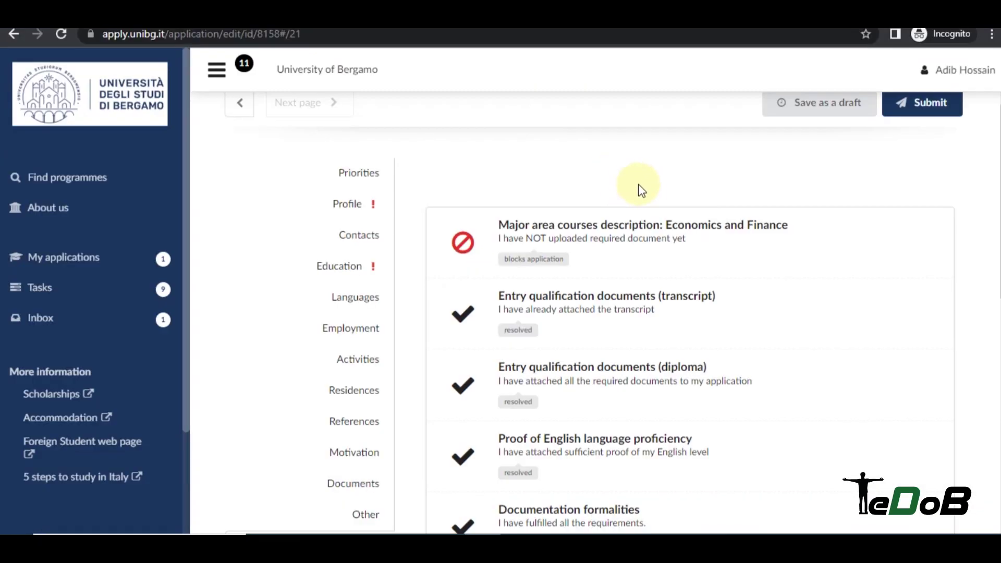
scroll(710, 229, "down", 9)
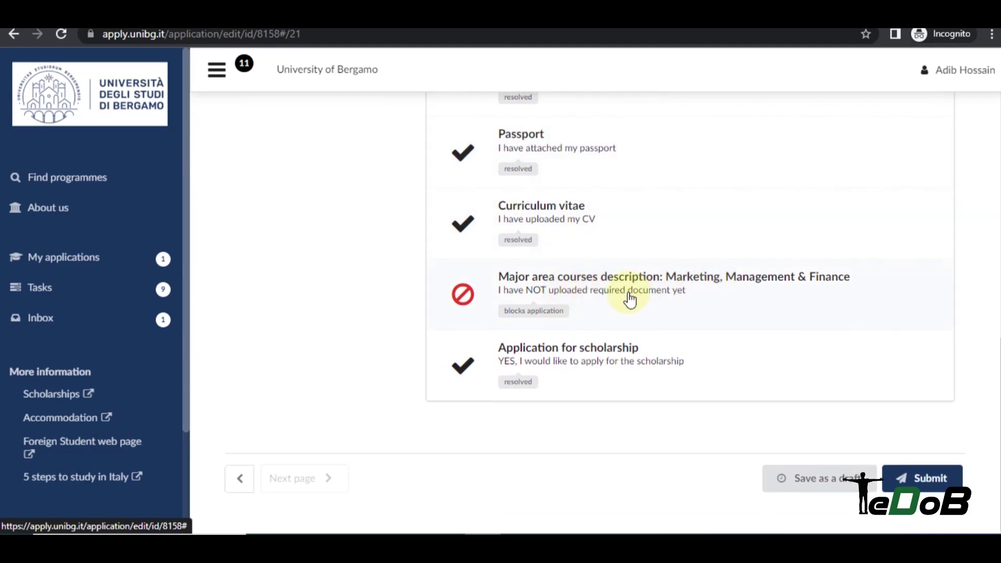
left_click(640, 298)
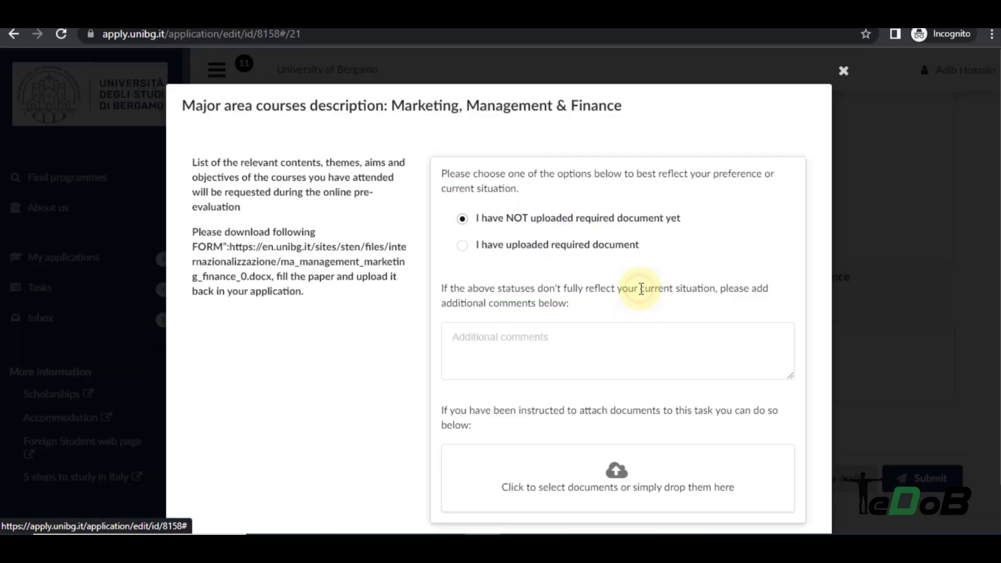
Follow the item's FORM link to download ma_management_marketing_finance_0.docx and open it in Word.
scroll(670, 234, "down", 1)
scroll(677, 214, "up", 1)
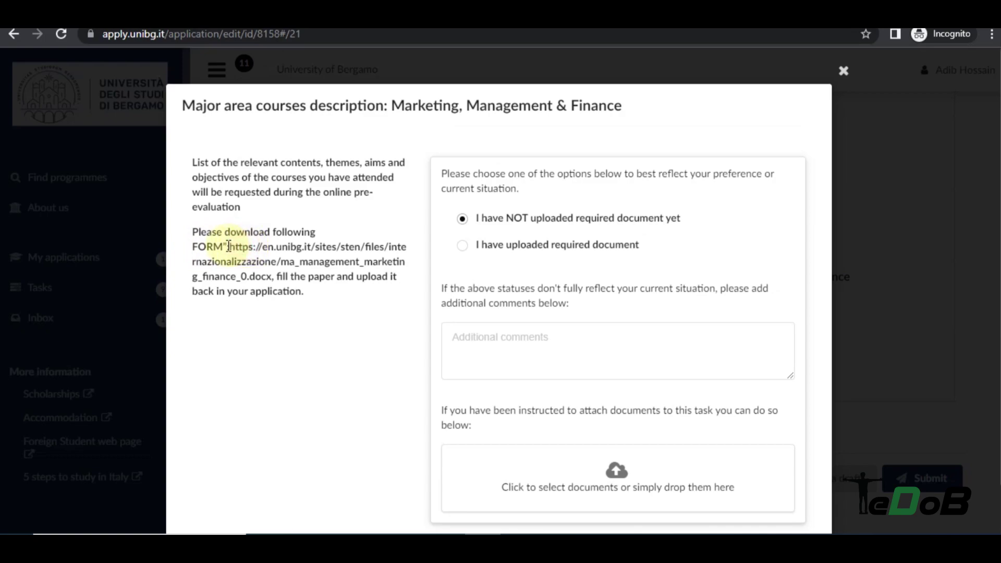
left_click_drag(258, 259, 279, 275)
right_click(296, 241)
left_click(391, 293)
left_click(602, 49)
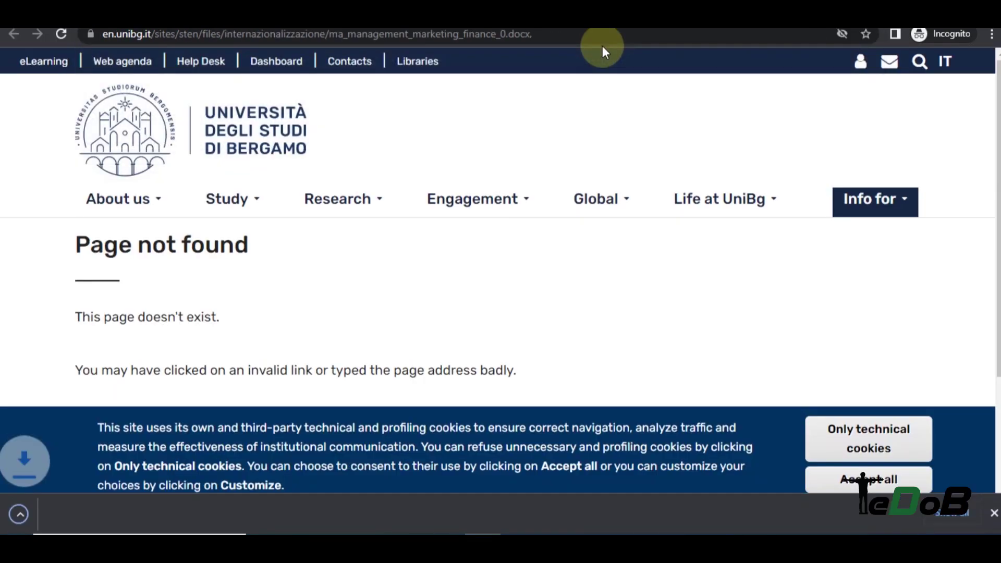
key("ctrl+w")
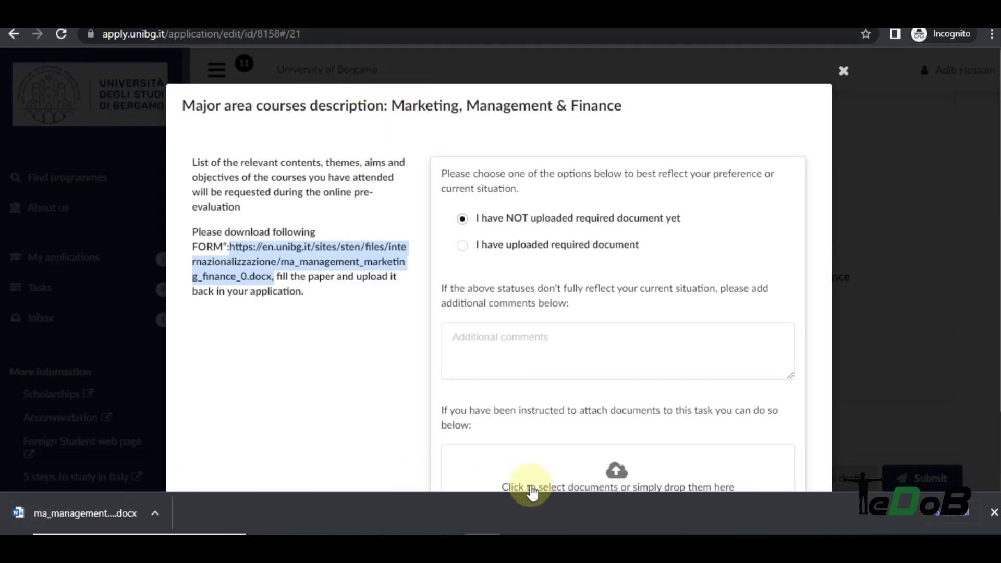
left_click(118, 514)
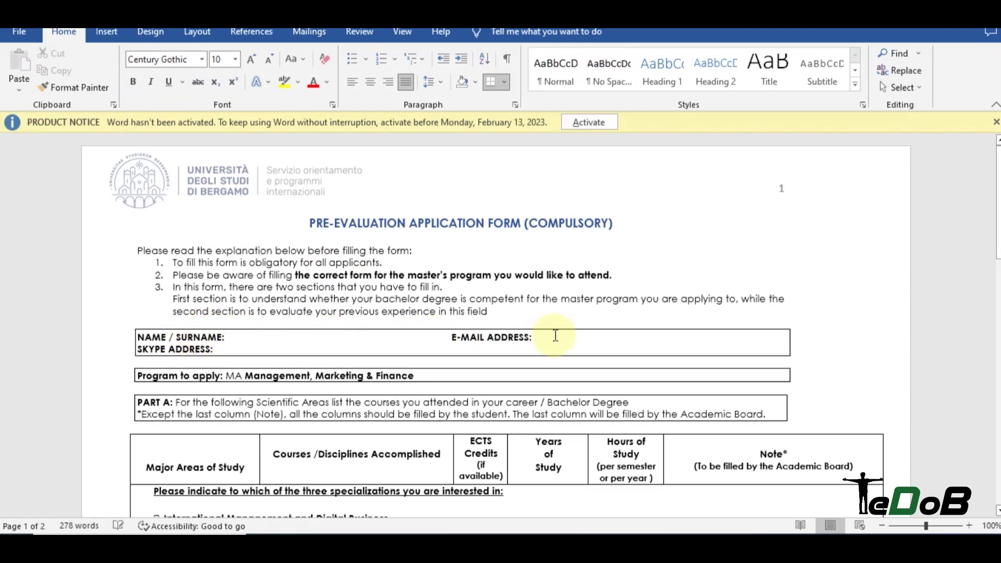
Append '(This)' after International Management and Digital Business in the form's specialization list.
left_click(223, 349)
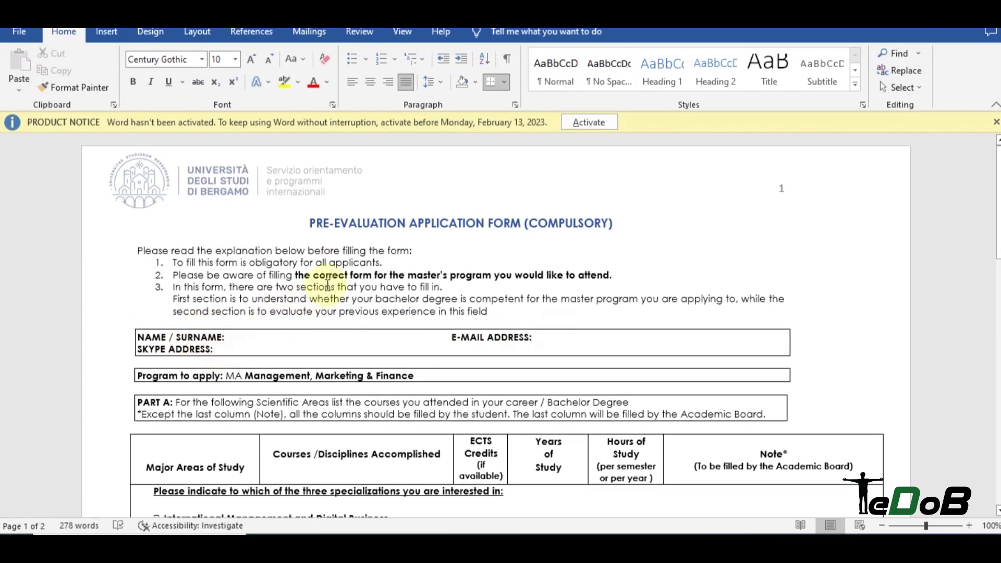
scroll(330, 284, "down", 2)
scroll(334, 276, "down", 1)
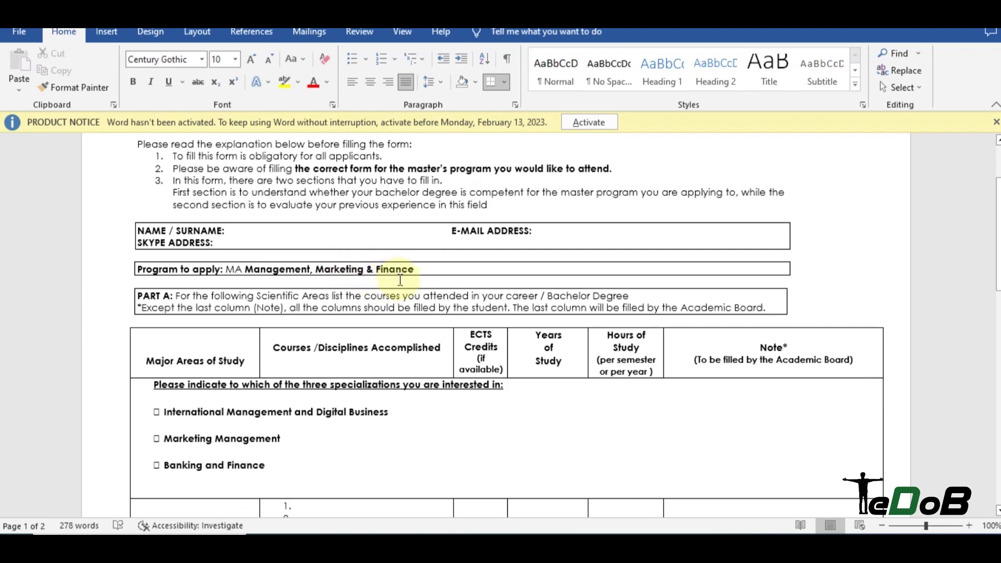
scroll(401, 292, "down", 1)
scroll(403, 311, "down", 2)
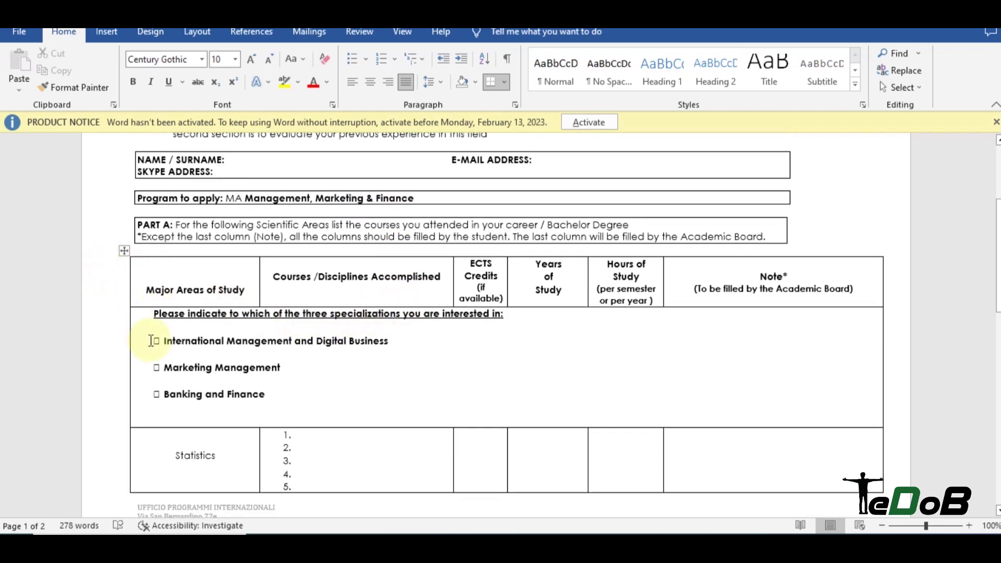
left_click_drag(163, 341, 394, 342)
left_click(213, 372)
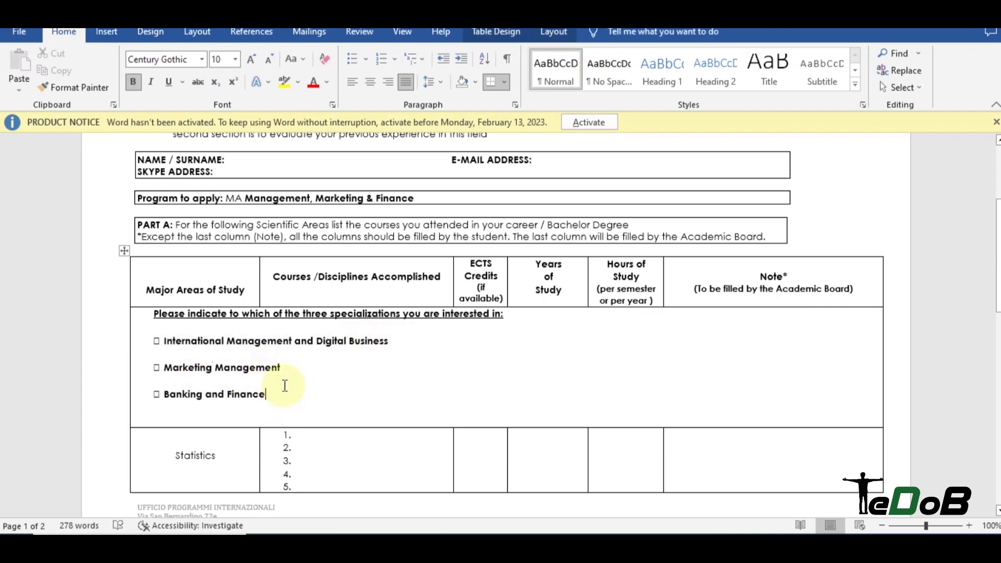
left_click(285, 374)
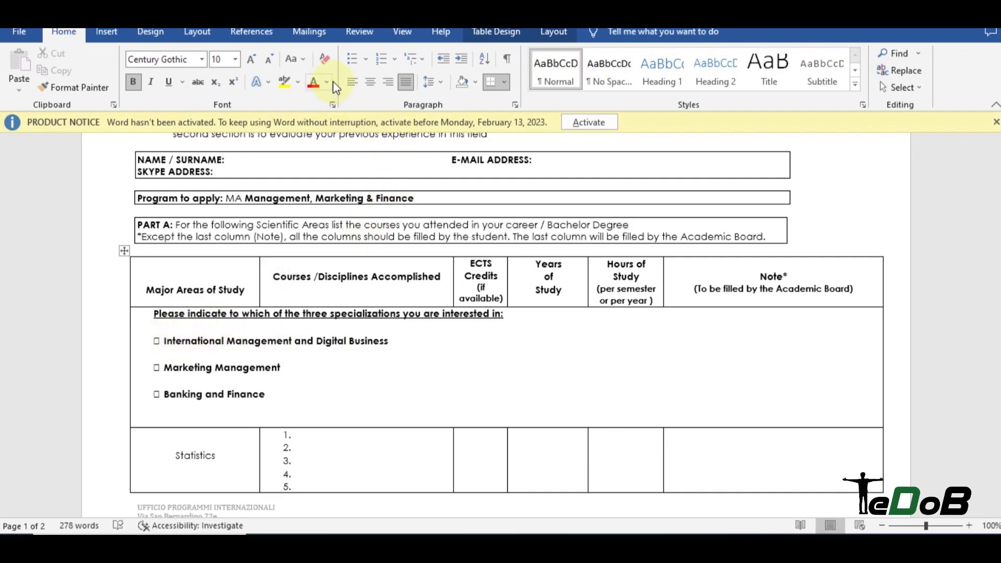
left_click(425, 342)
type("(")
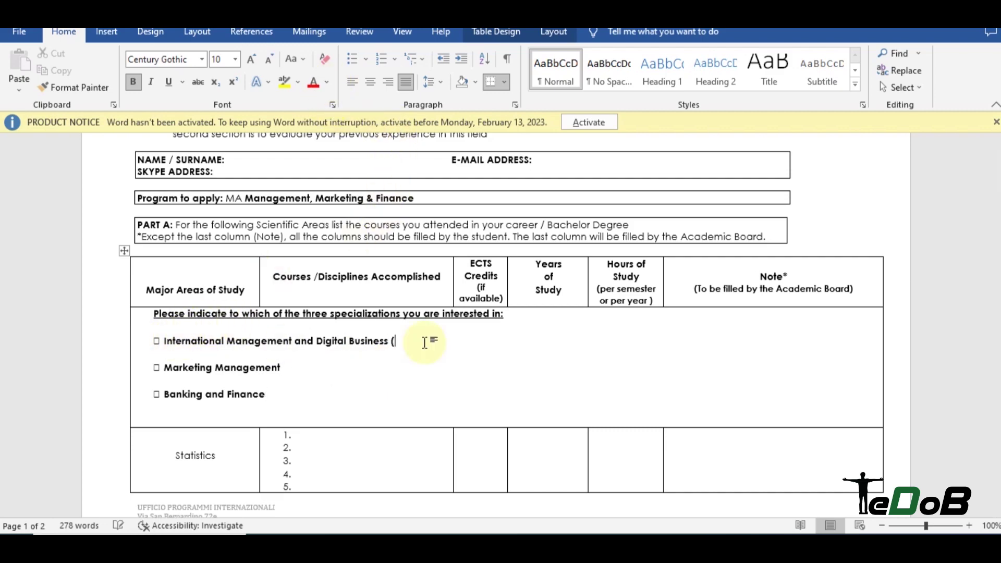
type("This)")
scroll(407, 292, "down", 3)
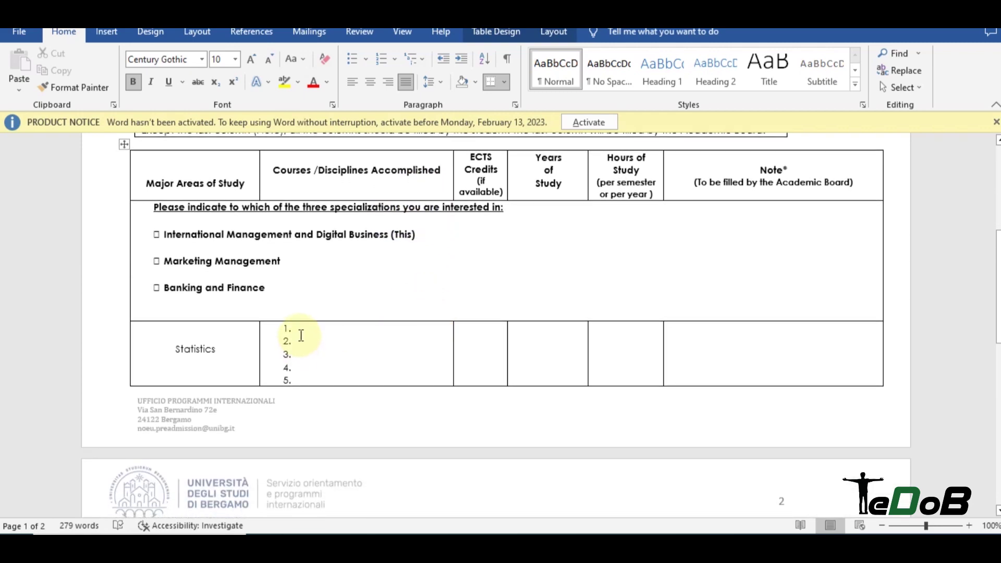
scroll(207, 344, "down", 3)
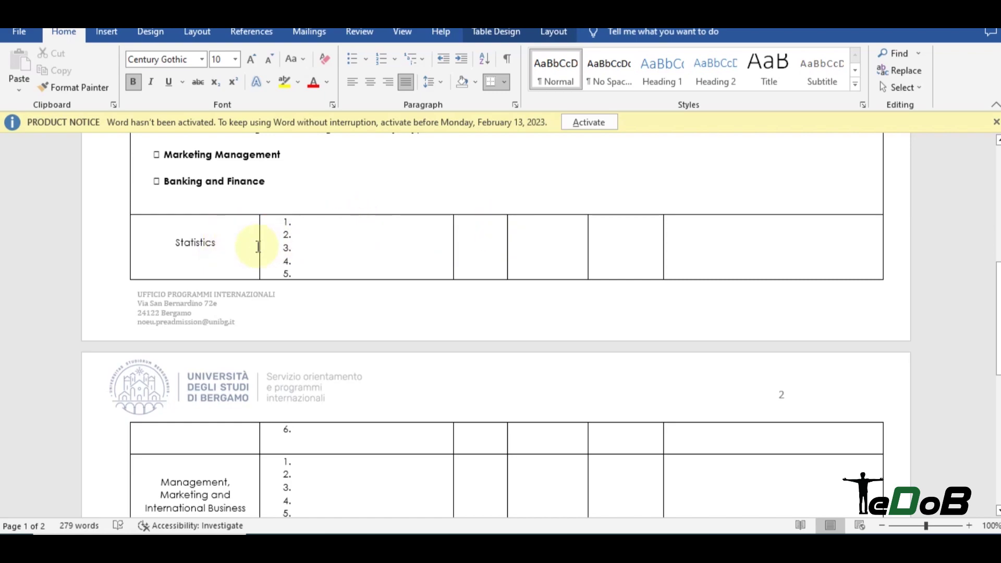
scroll(251, 251, "up", 3)
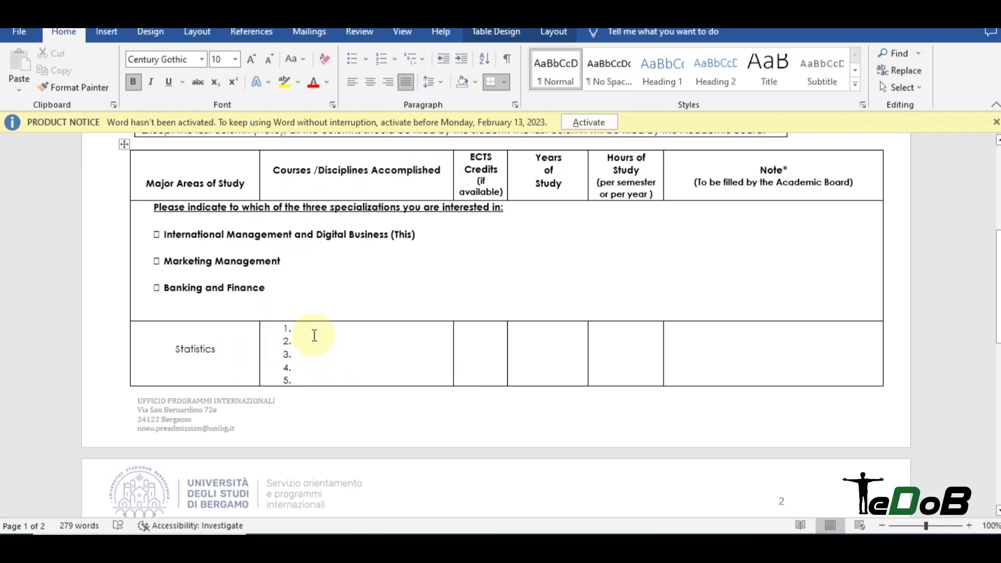
left_click(417, 235)
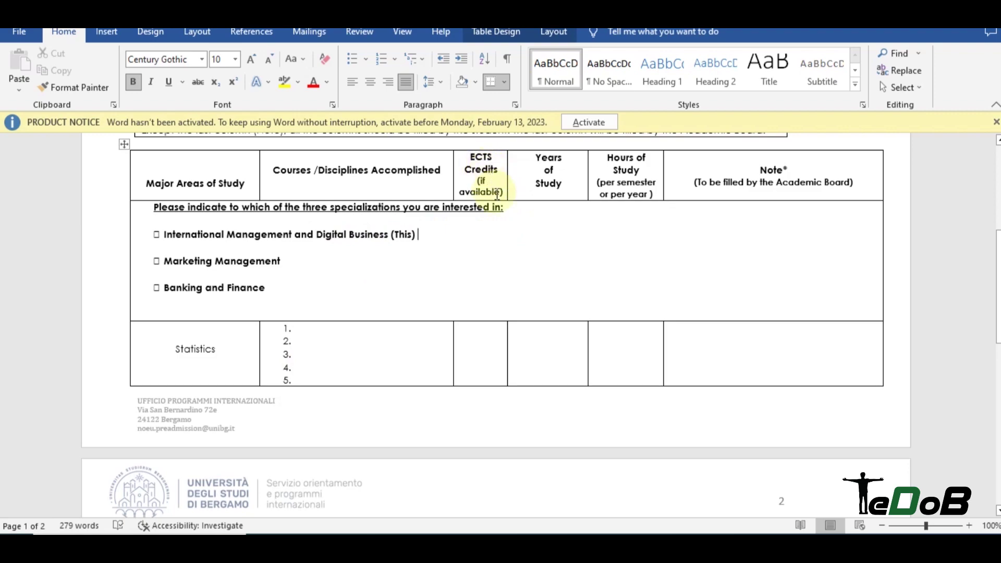
Enter 'Business Statistics' with '3 Credit Hours' in the Statistics row, pasting the course into items 2 and 3.
left_click(610, 331)
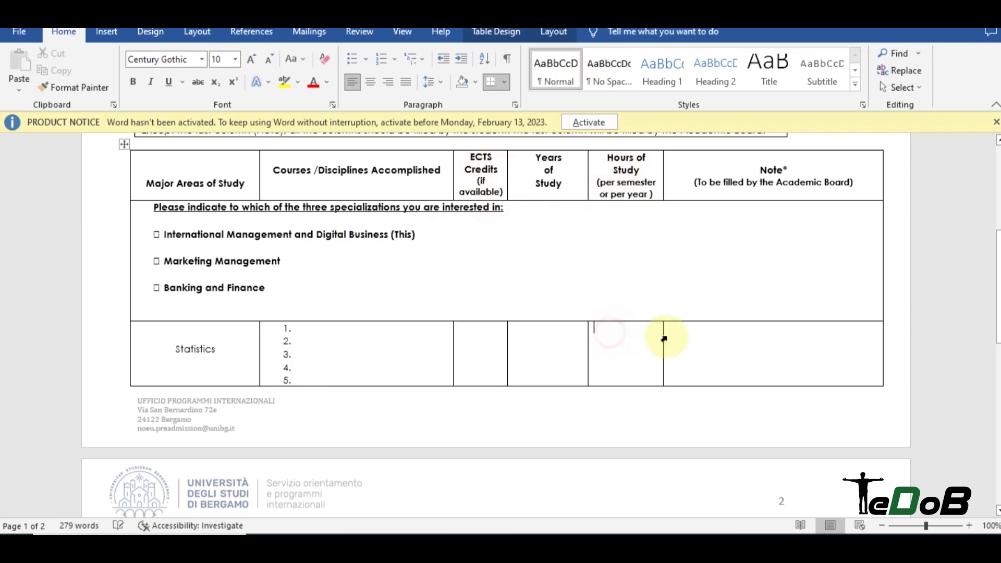
type("3")
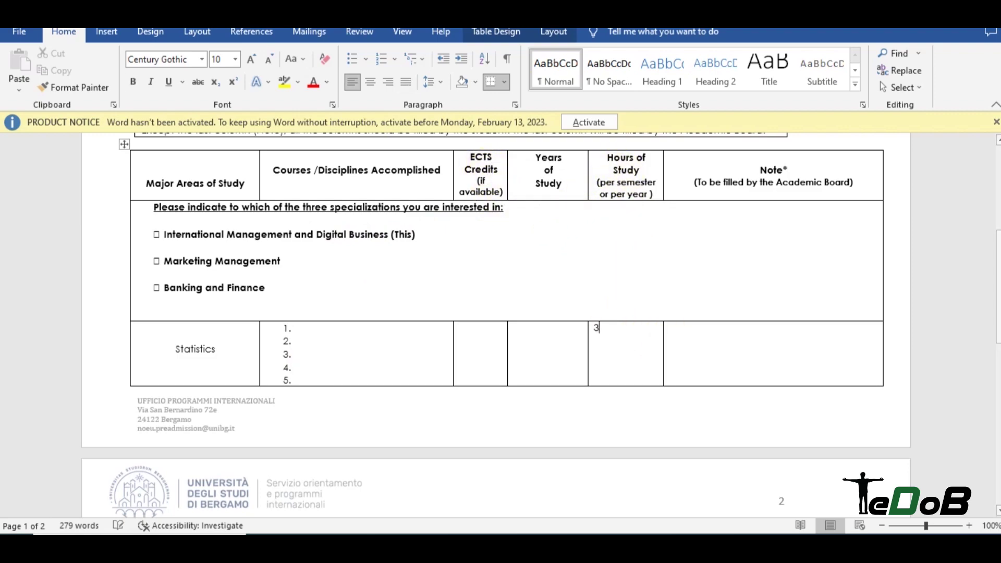
type(" Credit Hours")
left_click(302, 327)
type("Busi")
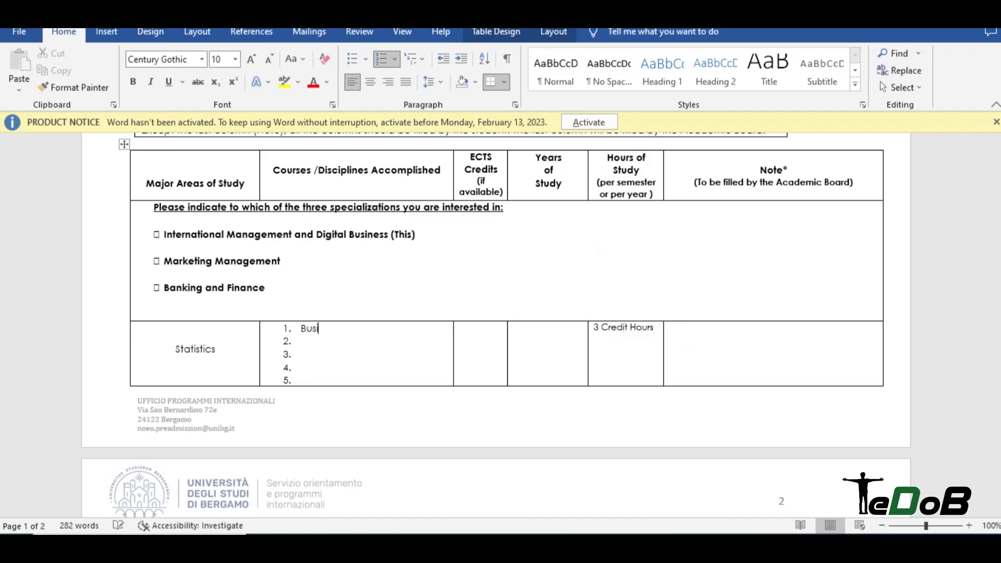
type("ness Stat")
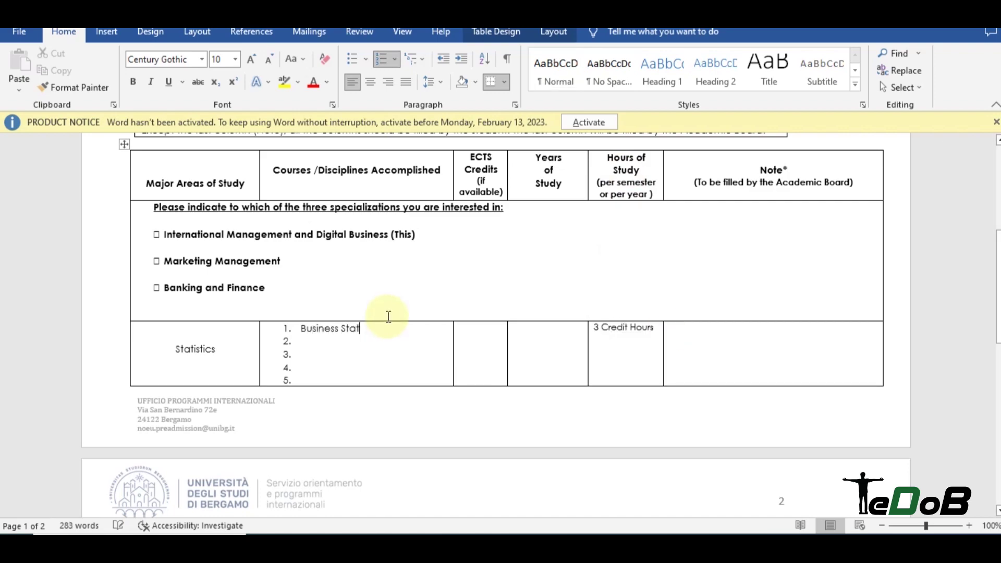
type("istics")
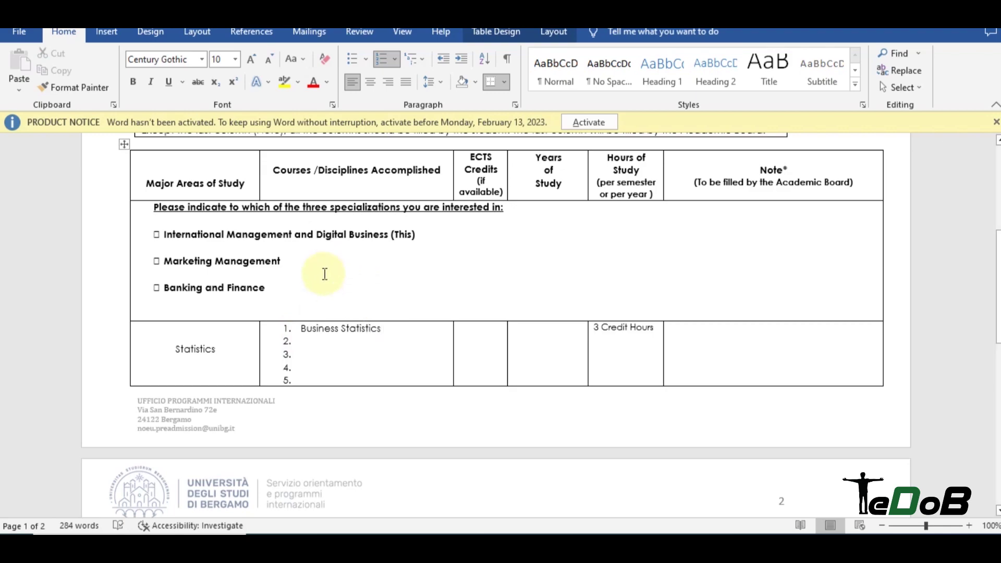
left_click_drag(392, 329, 306, 326)
key("ctrl+c")
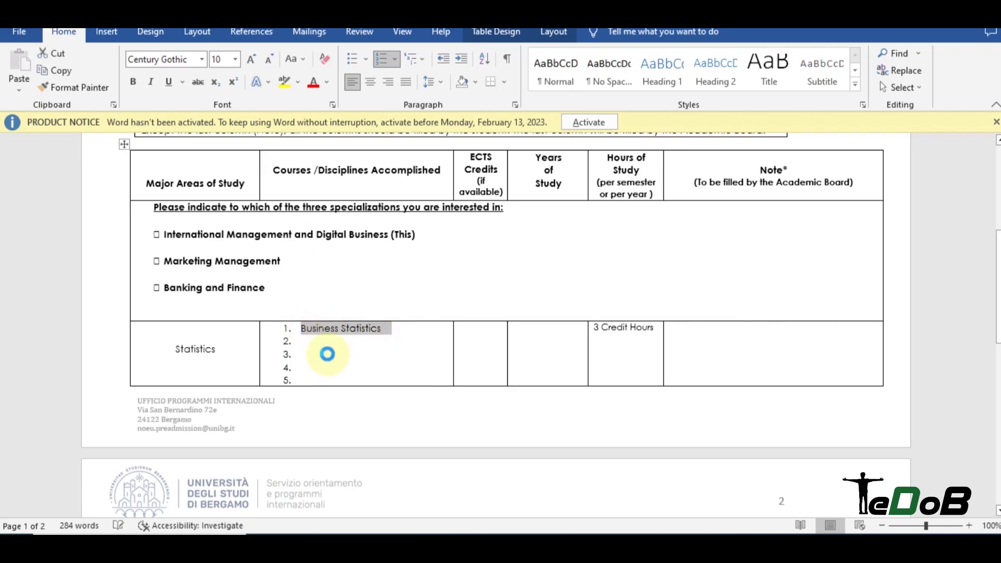
left_click(327, 344)
key("ctrl+v")
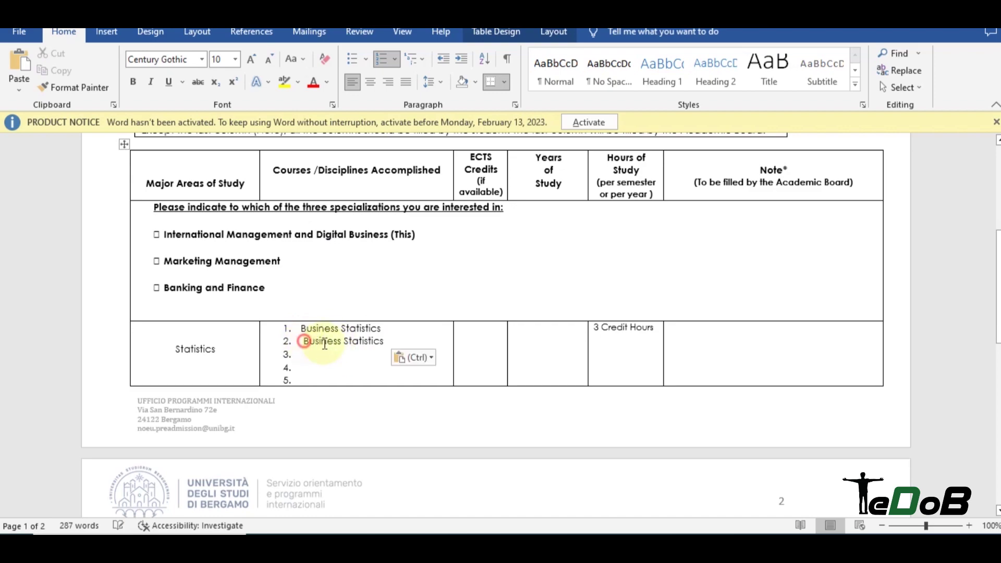
left_click(319, 352)
key("ctrl+v")
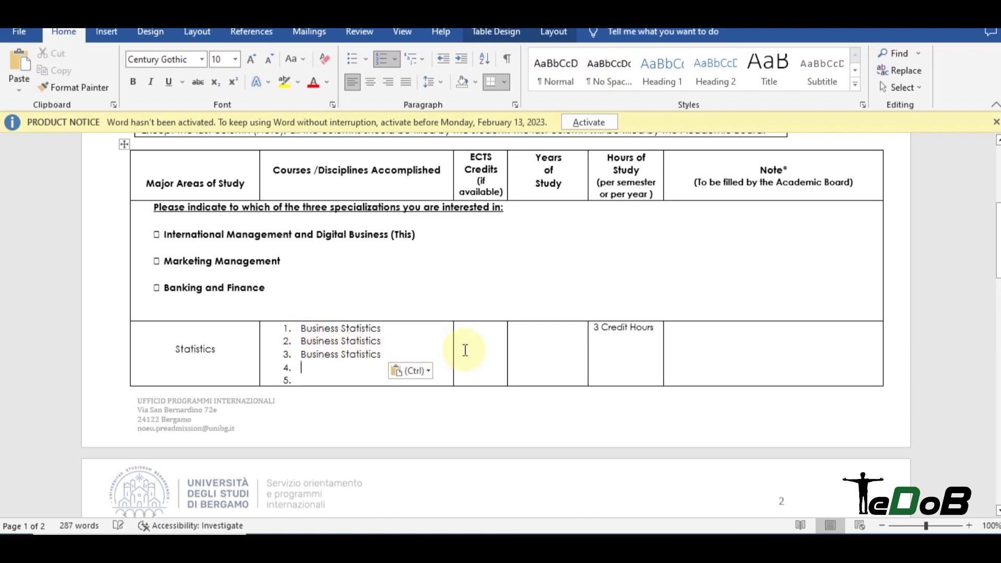
Copy '3 Credit Hours' into the hours cell for the remaining Statistics items, one per line.
left_click_drag(653, 329, 593, 324)
key("ctrl+c")
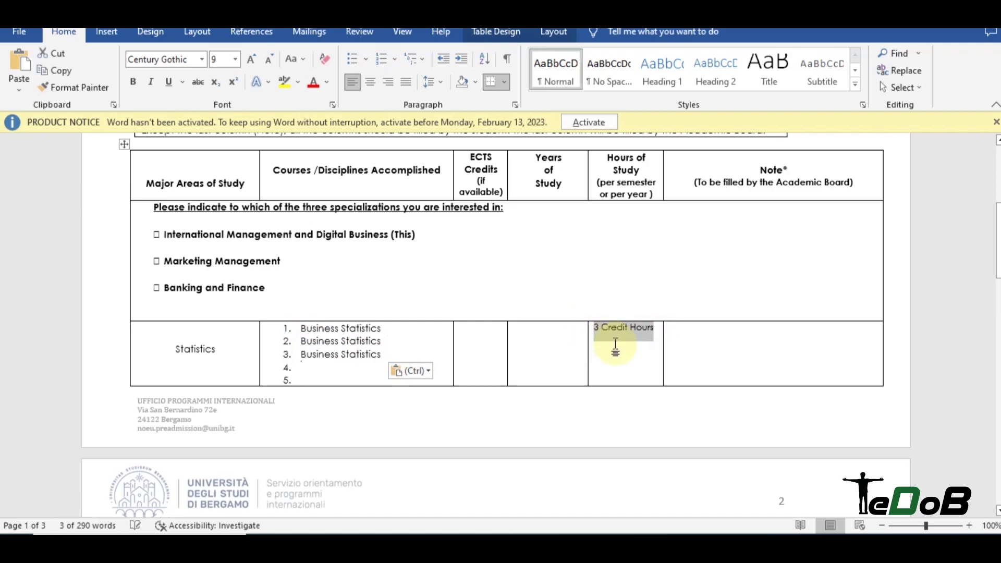
left_click(608, 362)
key("ctrl+v")
key("ctrl+v")
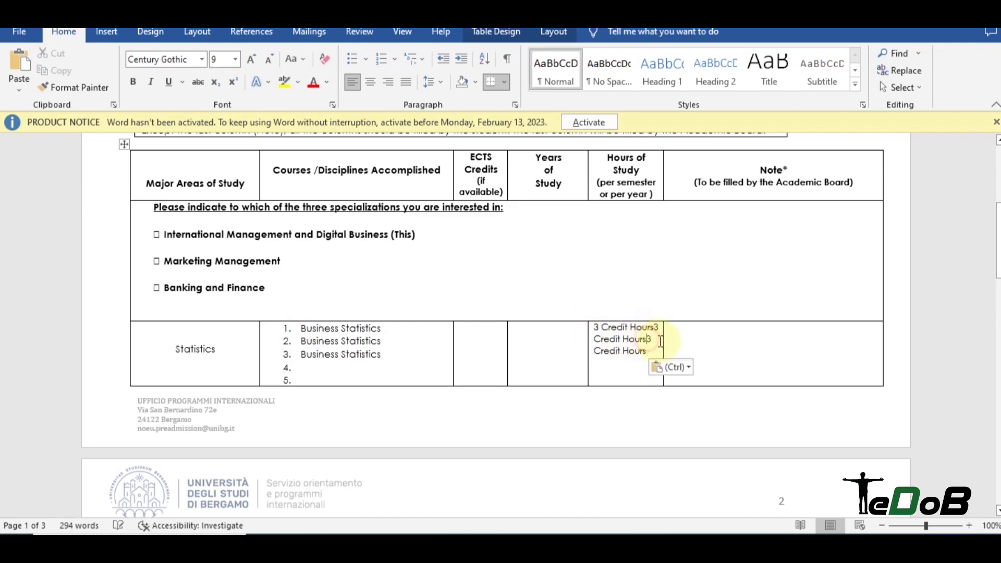
key("Return")
left_click(654, 326)
key("Return")
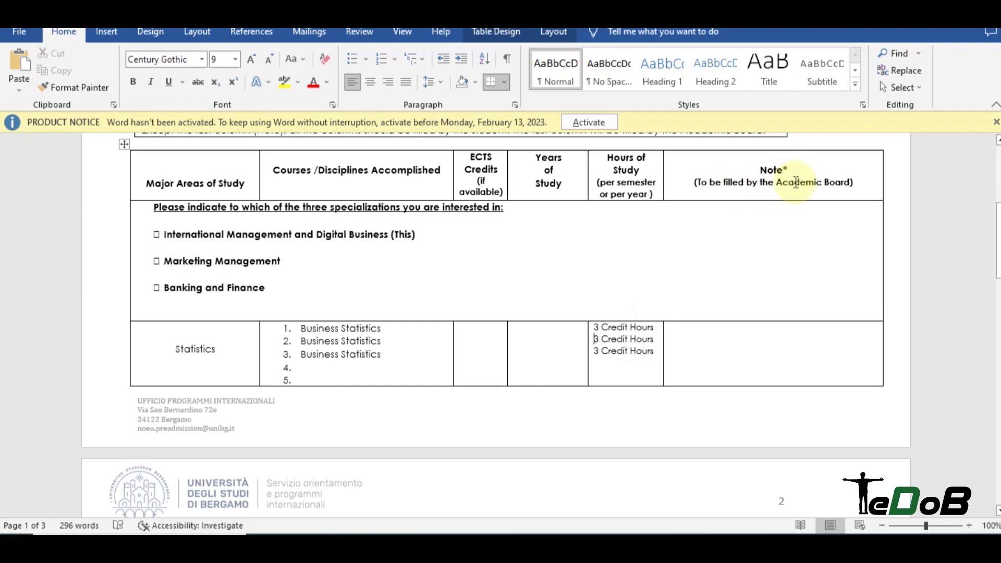
Move down to the Management row and place the cursor in its course list and hours cell.
scroll(438, 219, "down", 1)
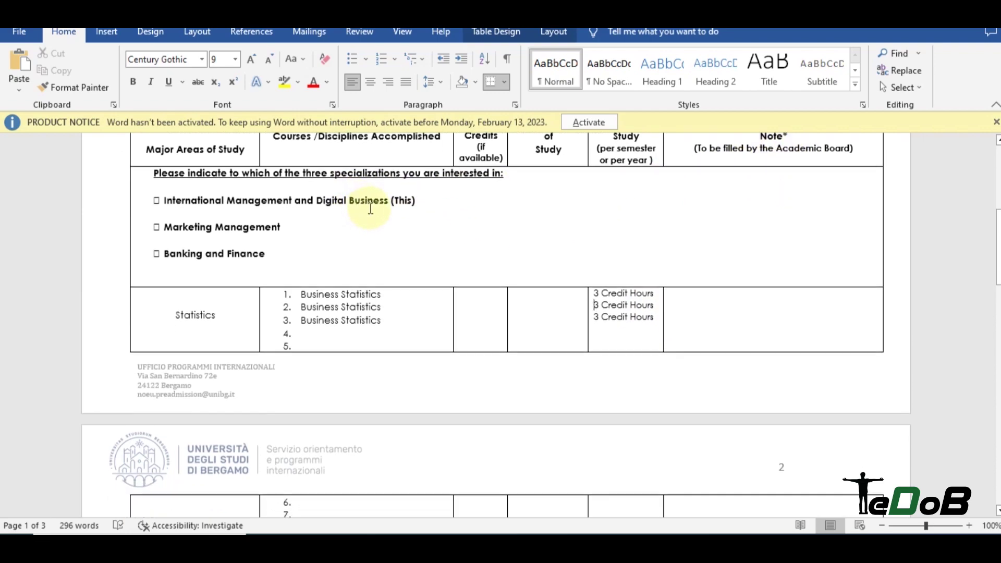
scroll(382, 199, "down", 7)
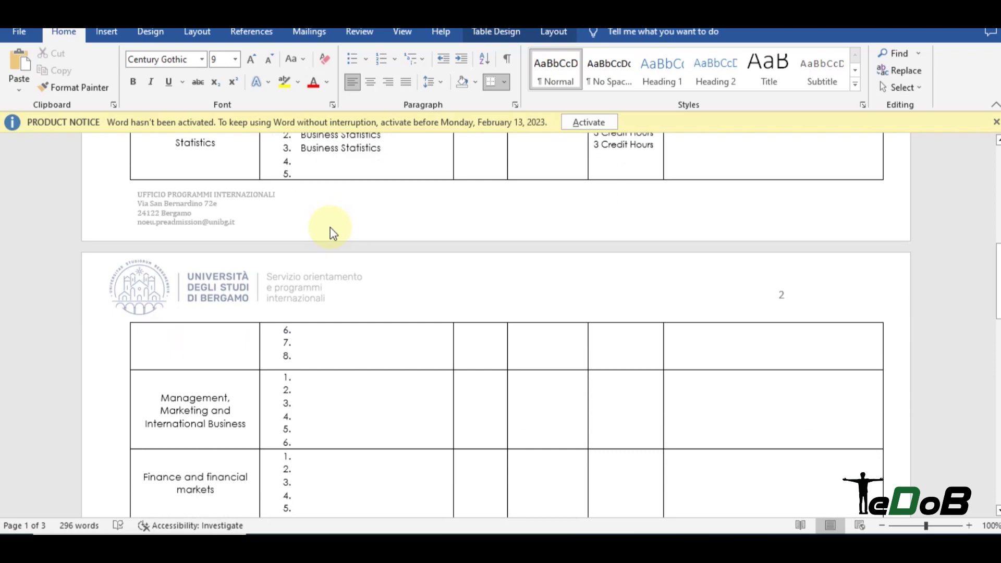
left_click(301, 324)
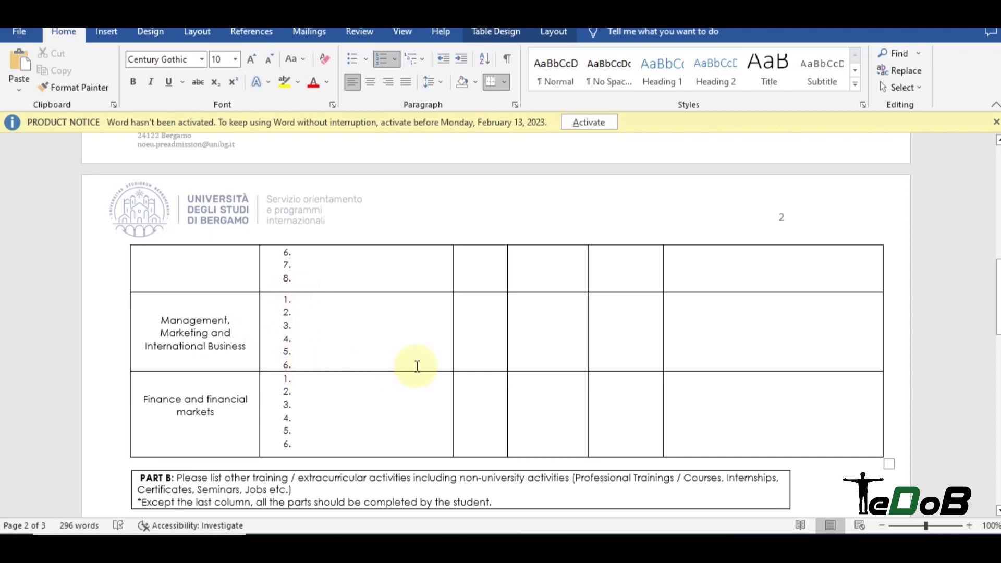
scroll(641, 308, "up", 4)
scroll(612, 323, "down", 2)
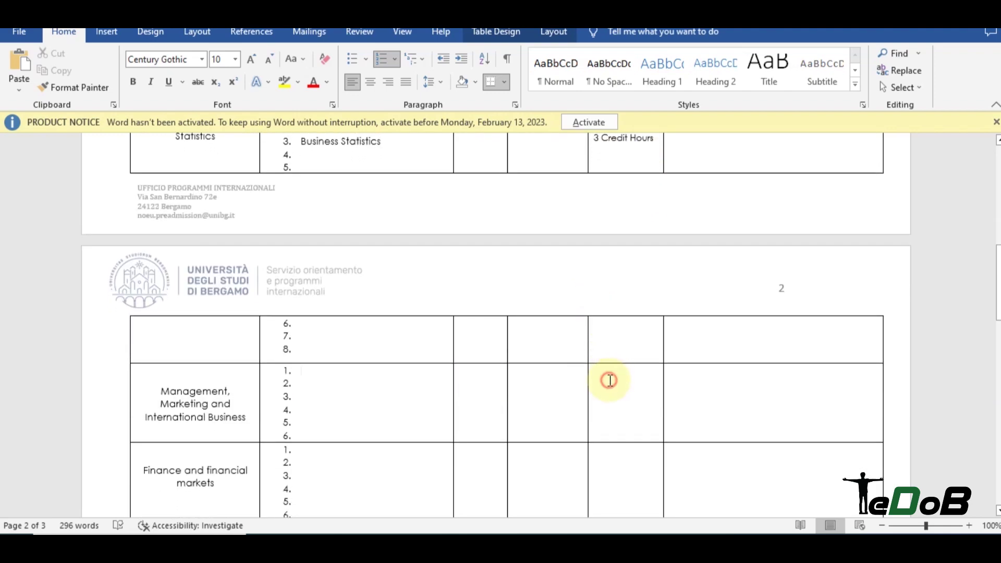
left_click(609, 380)
scroll(610, 365, "down", 4)
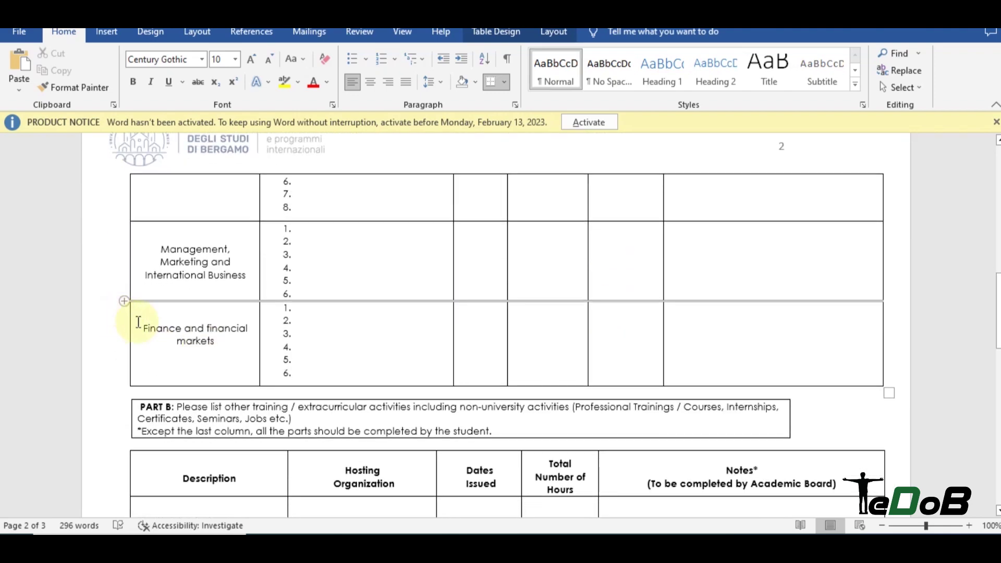
scroll(373, 347, "down", 5)
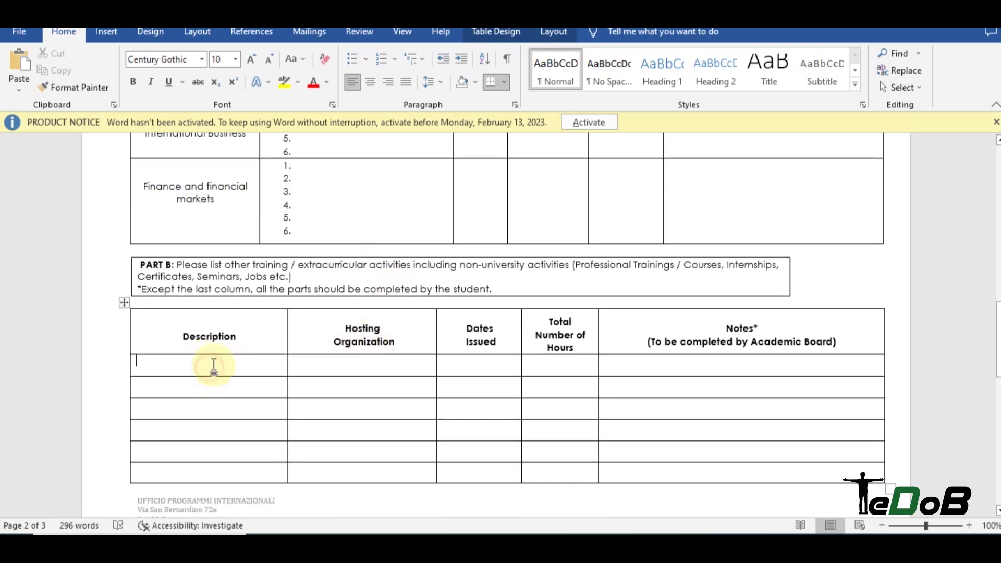
scroll(282, 308, "down", 3)
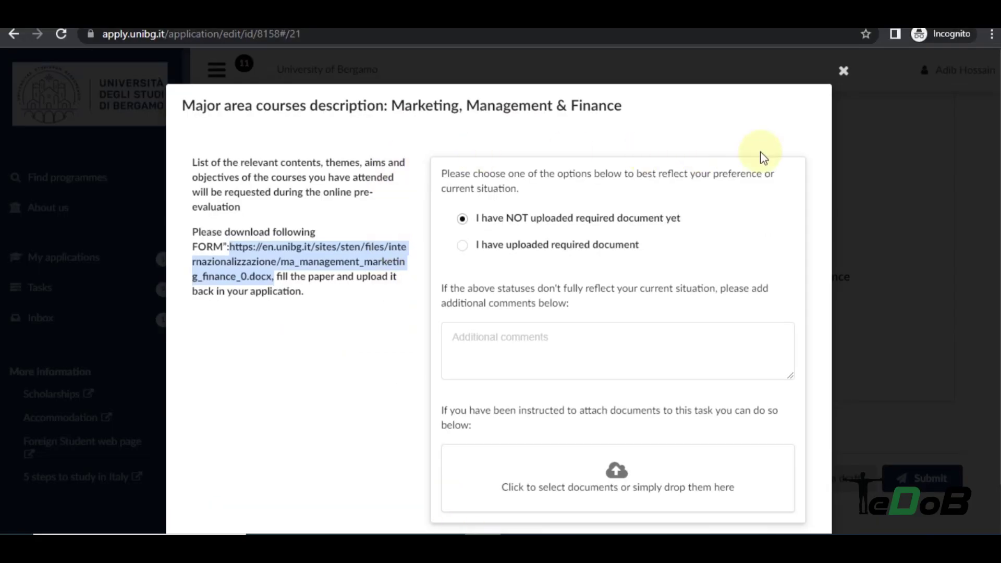
Switch to the application portal and open the Activities section.
left_click(842, 69)
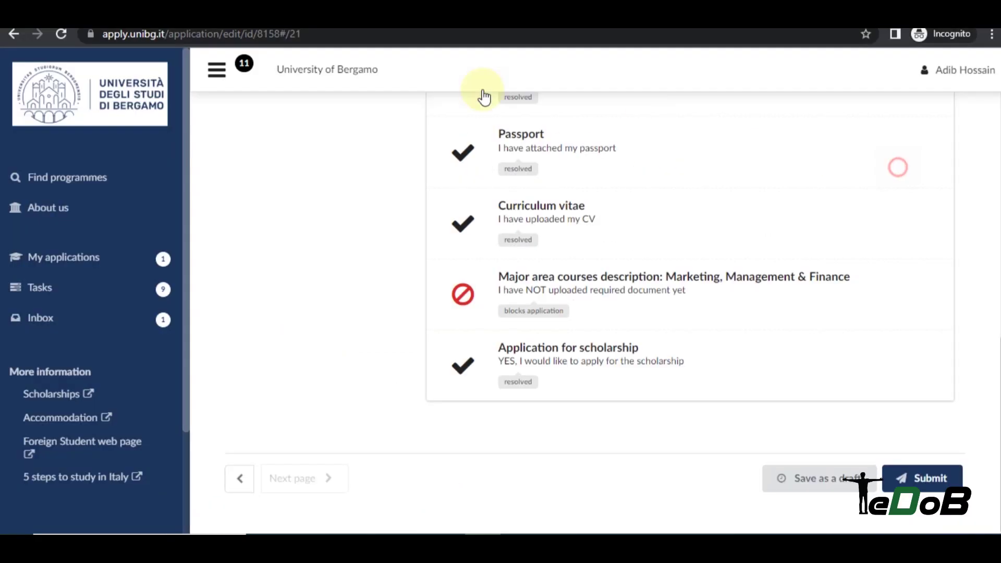
scroll(374, 235, "up", 10)
left_click(368, 287)
scroll(540, 227, "down", 3)
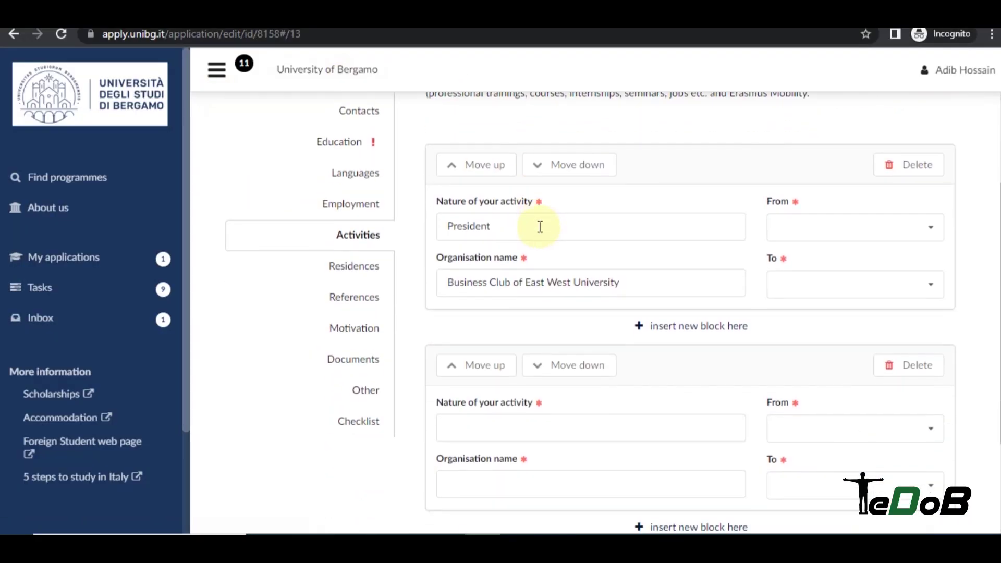
scroll(574, 195, "down", 3)
Back in Word, check the Description and Dates Issued cells, then return to the portal.
left_click(515, 531)
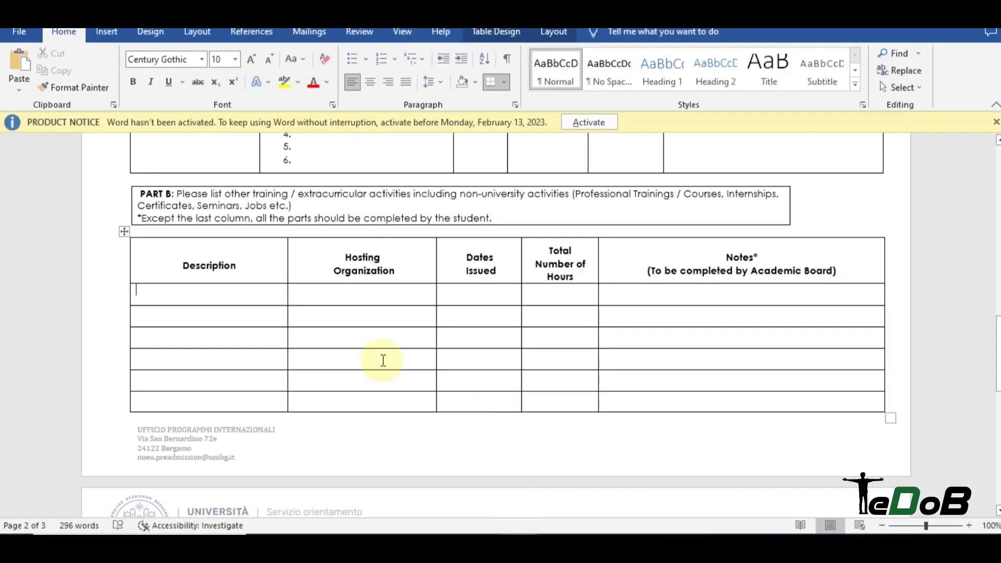
left_click(198, 297)
left_click(503, 298)
scroll(242, 264, "down", 3)
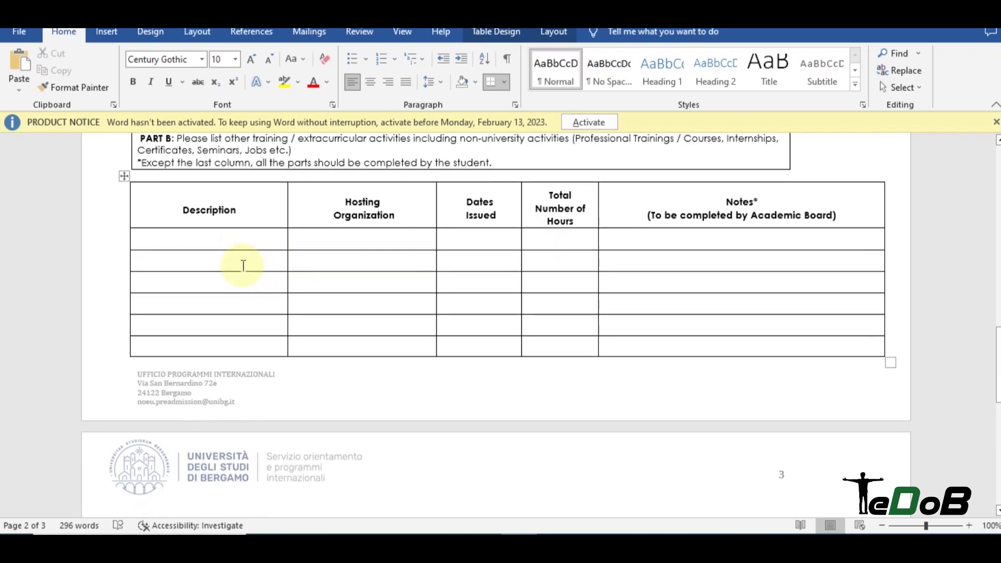
scroll(254, 223, "up", 5)
scroll(254, 223, "up", 15)
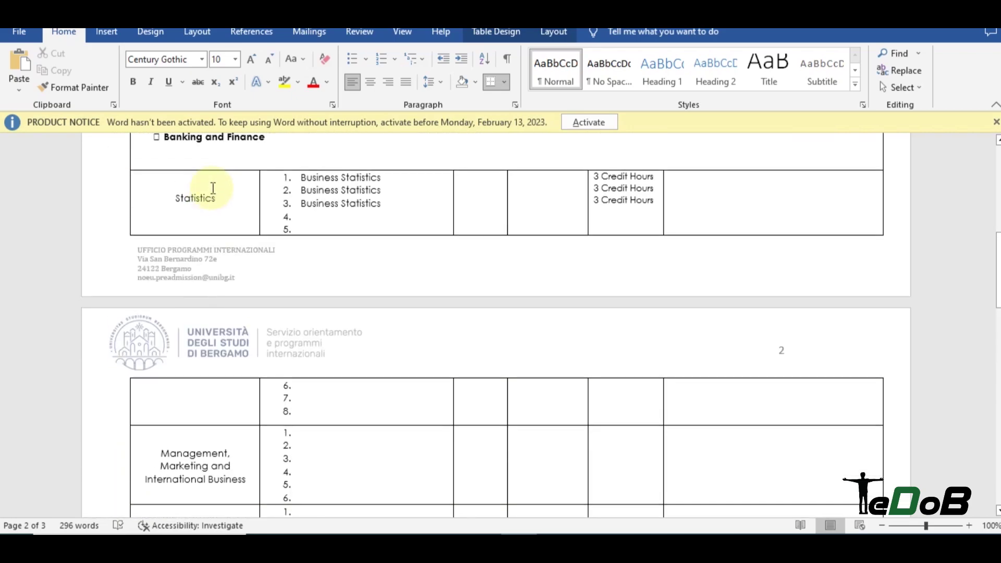
scroll(254, 223, "up", 10)
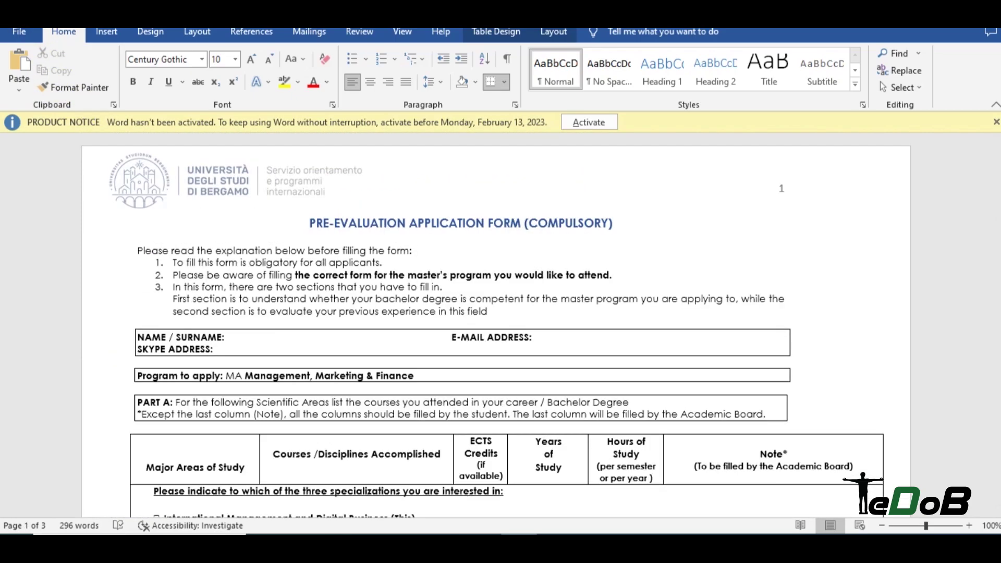
left_click(420, 529)
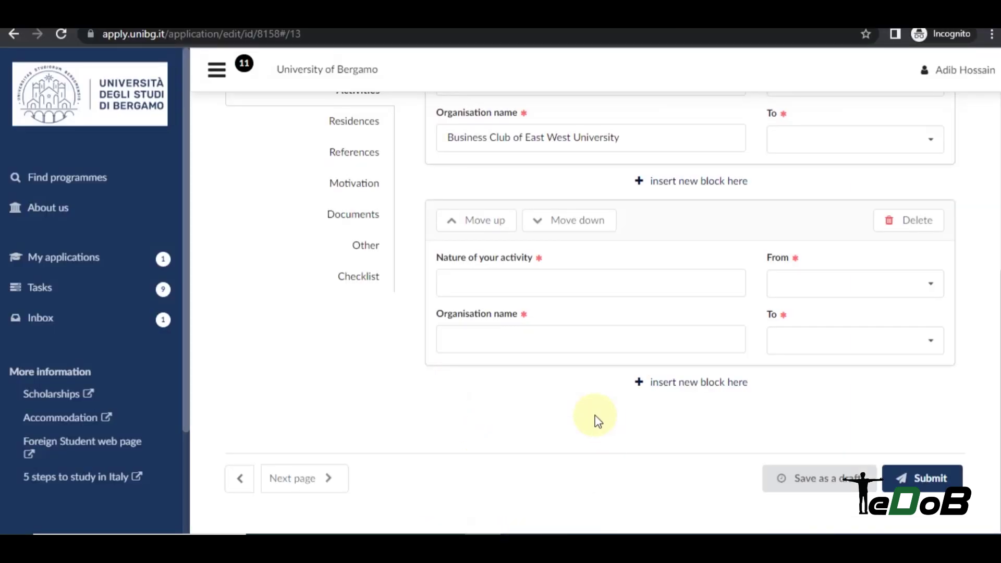
scroll(356, 490, "up", 4)
Upload ma_management_marketing_finance_0.docx to the Marketing, Management & Finance task and mark the document uploaded.
left_click(361, 498)
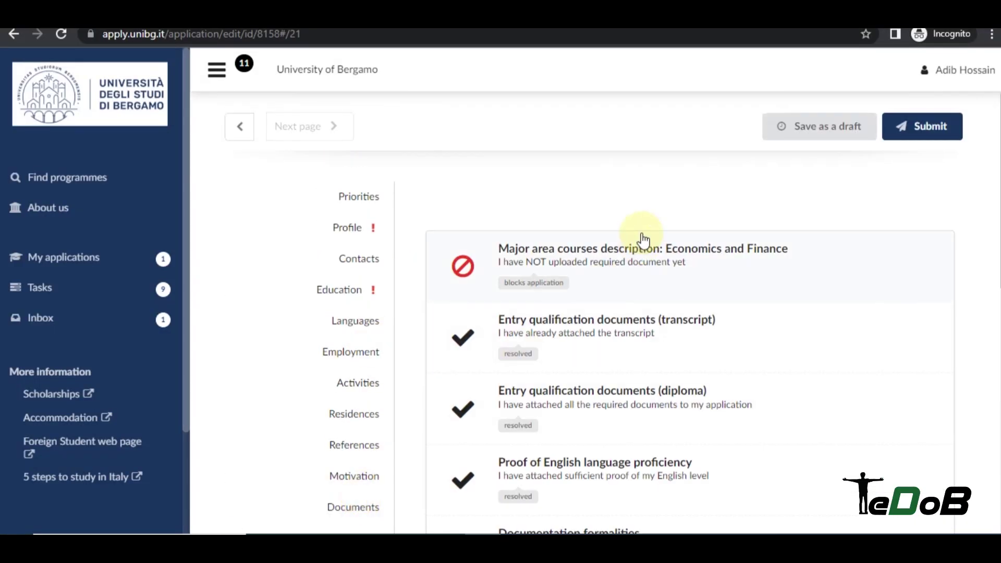
scroll(641, 239, "down", 8)
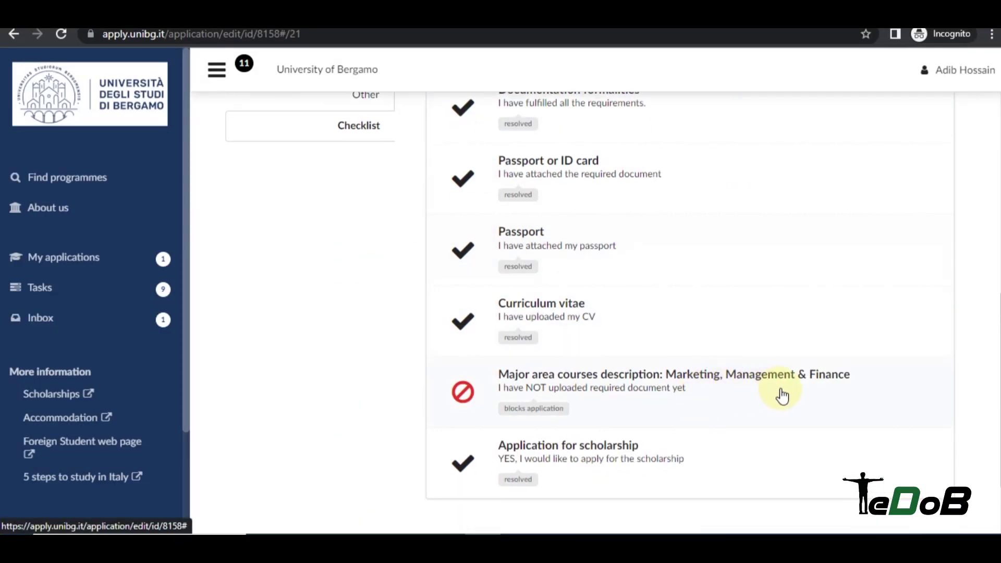
left_click(797, 390)
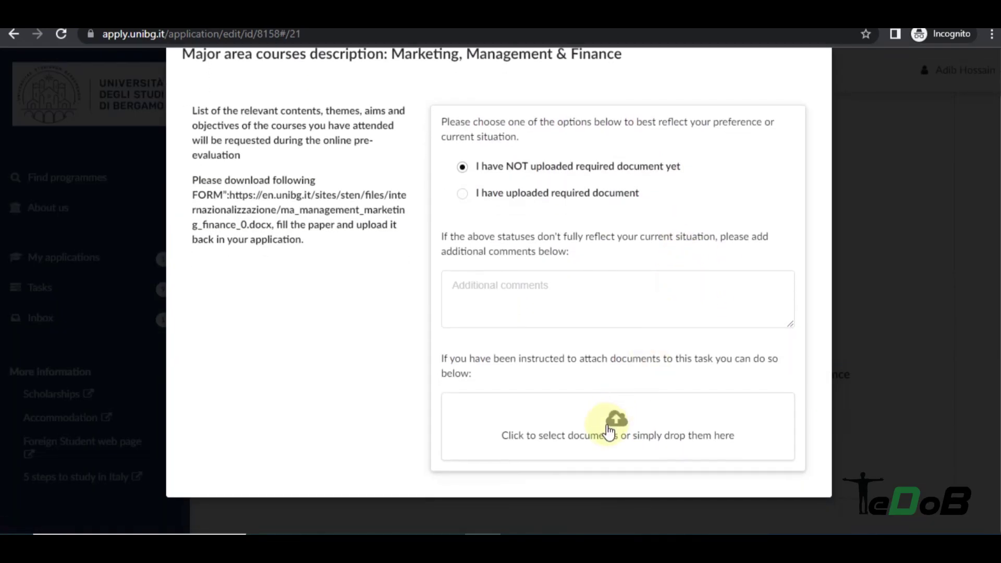
left_click(616, 436)
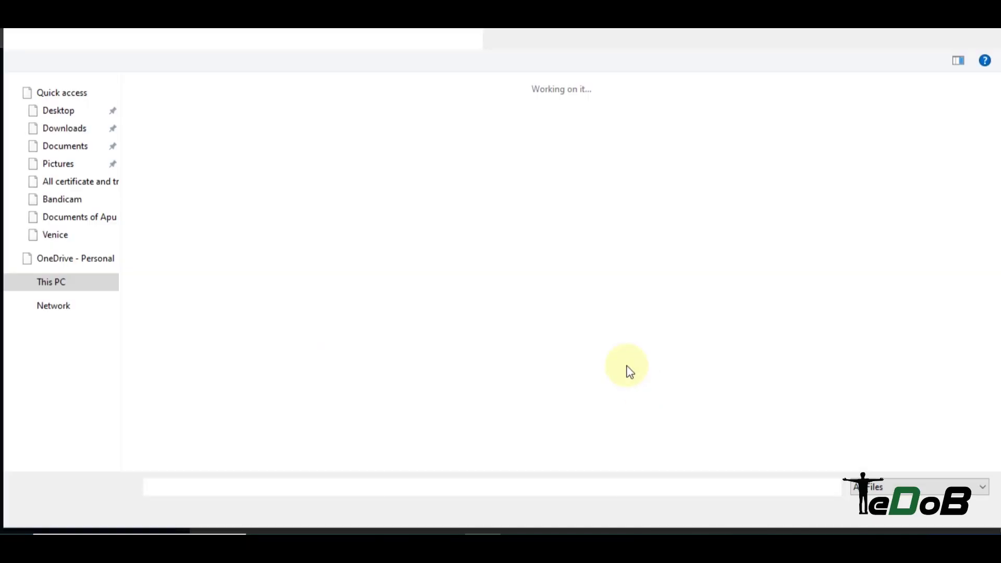
double_click(179, 151)
scroll(754, 304, "down", 2)
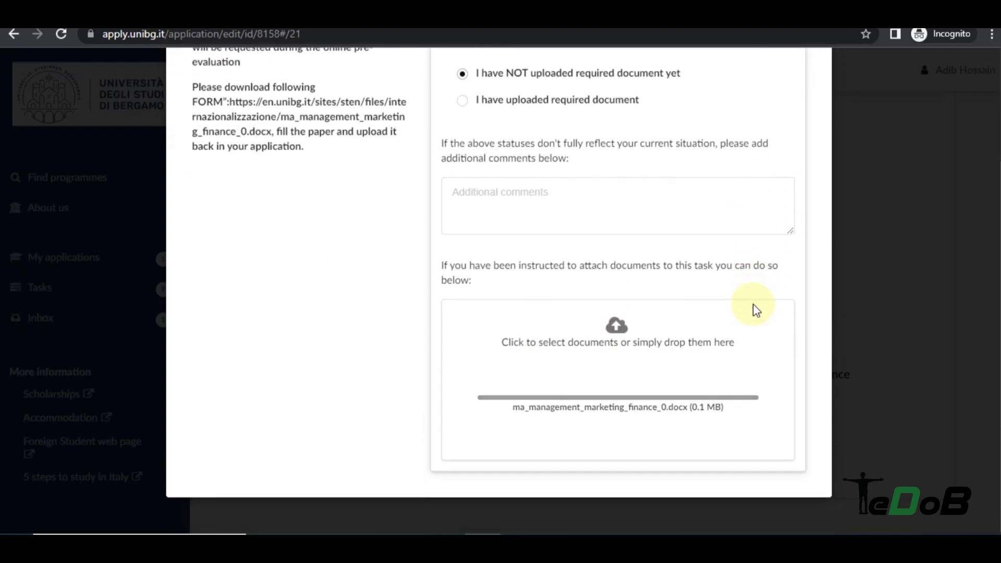
scroll(626, 282, "up", 3)
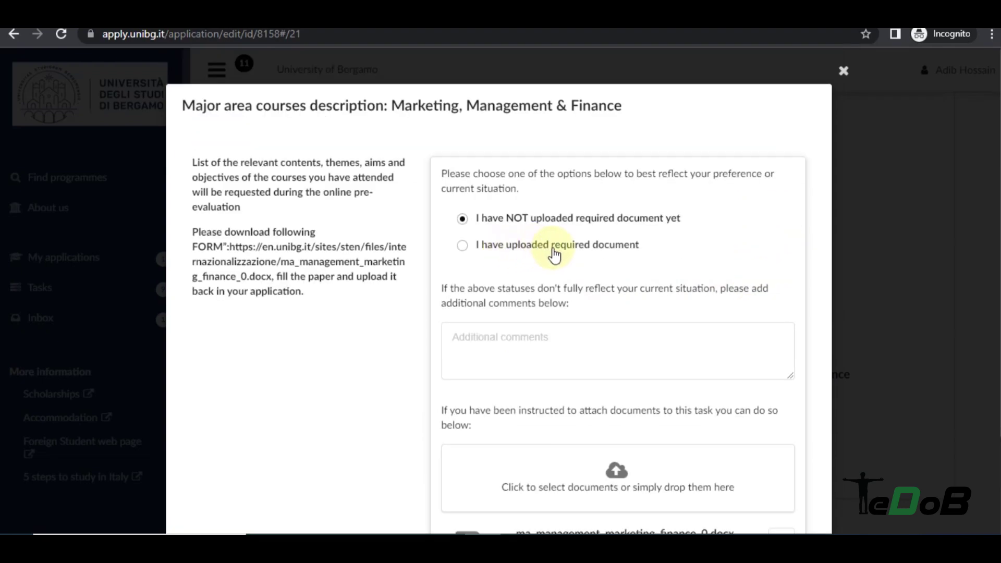
left_click(568, 246)
left_click(940, 266)
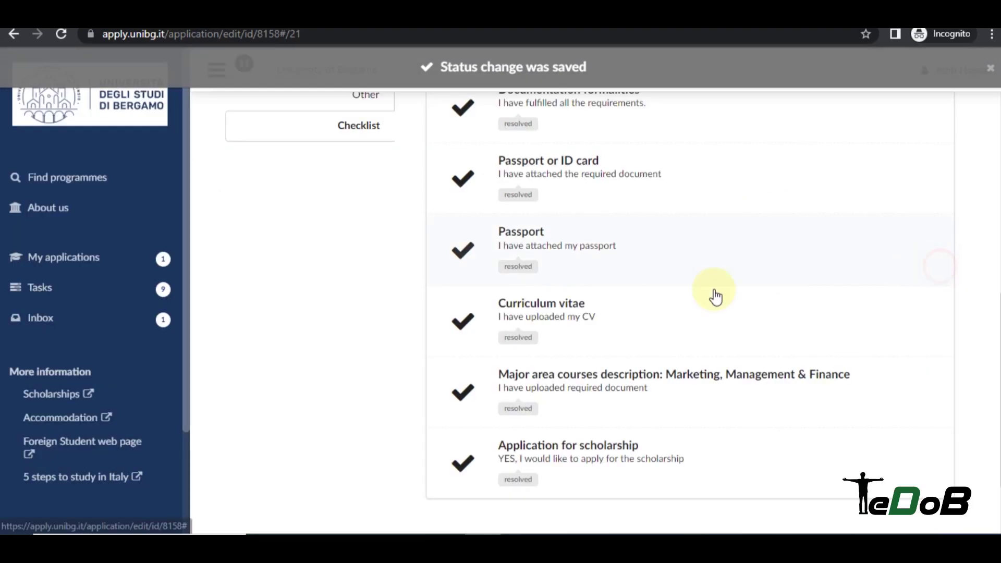
scroll(594, 357, "up", 10)
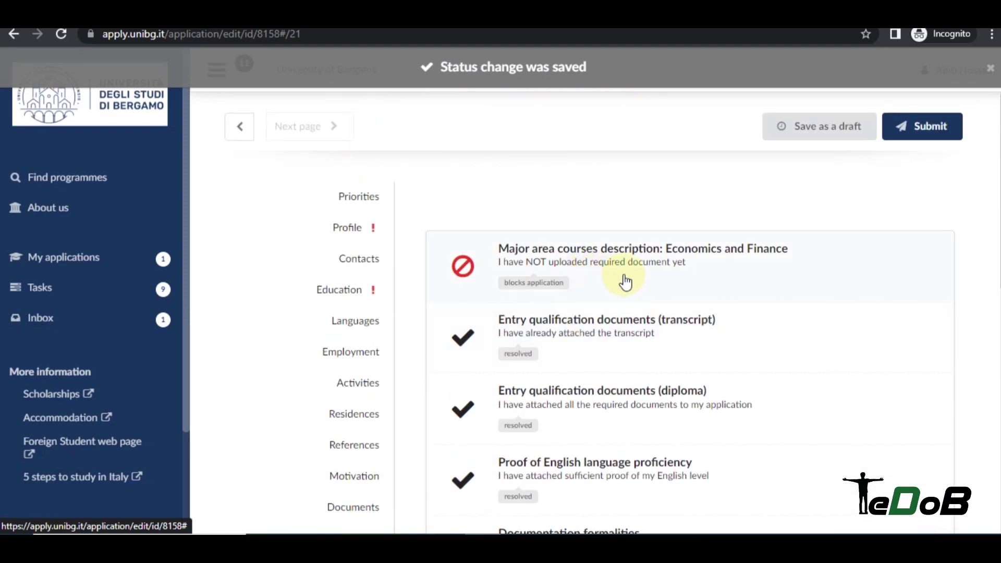
Download pre-evaluation_form-economics_finance.docx from the Economics and Finance FORM link and open it in Word.
left_click(725, 261)
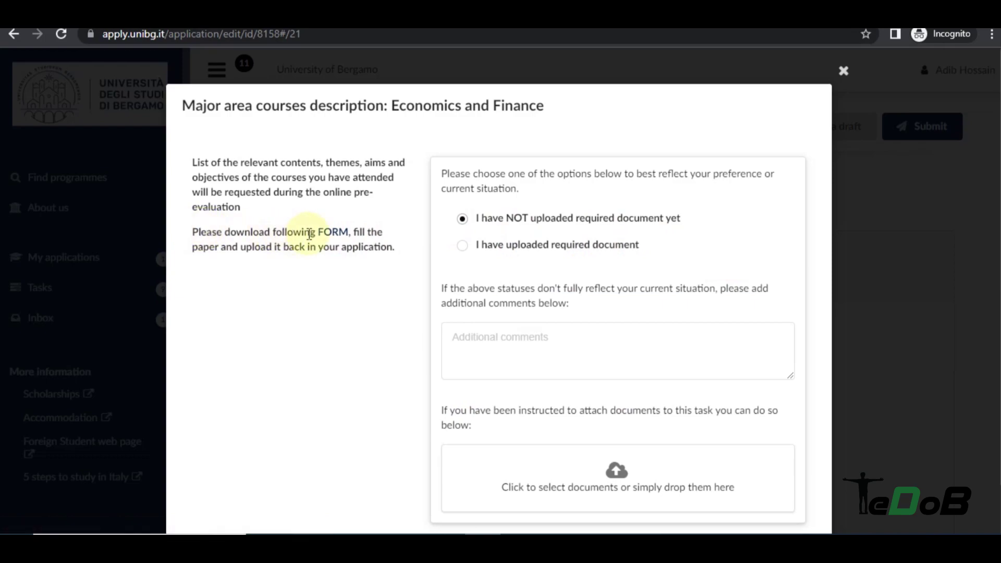
right_click(340, 241)
left_click(336, 237)
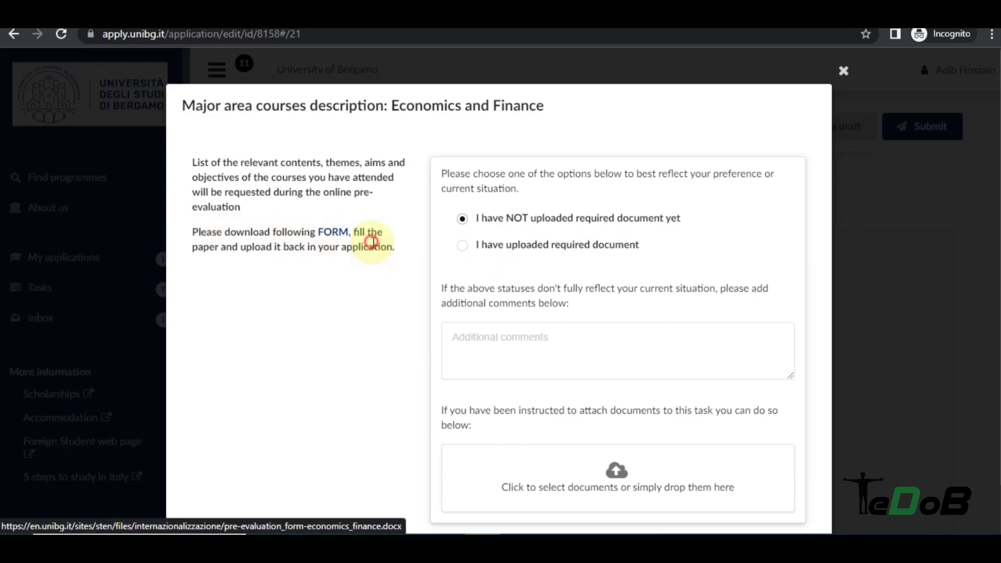
left_click(66, 518)
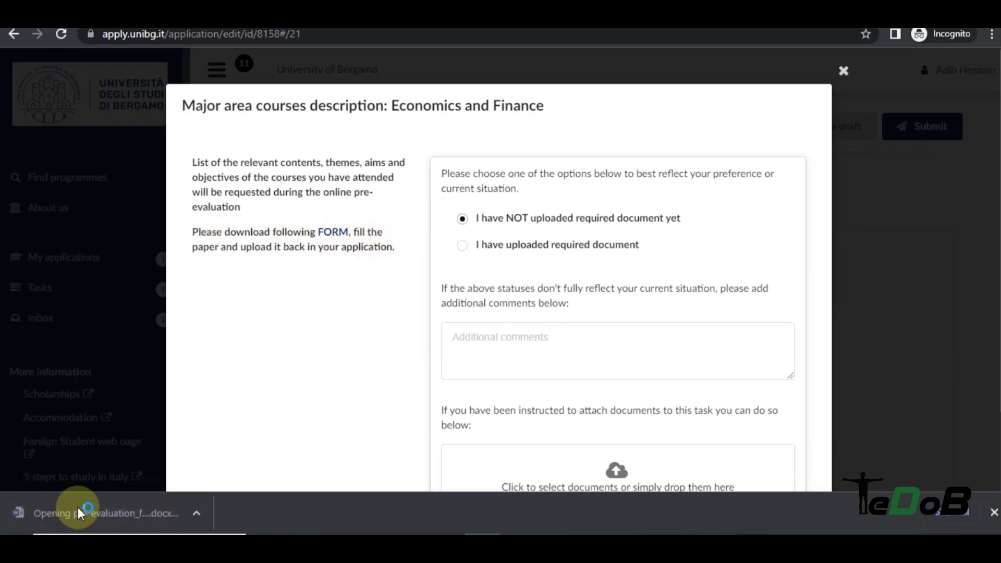
scroll(304, 232, "down", 4)
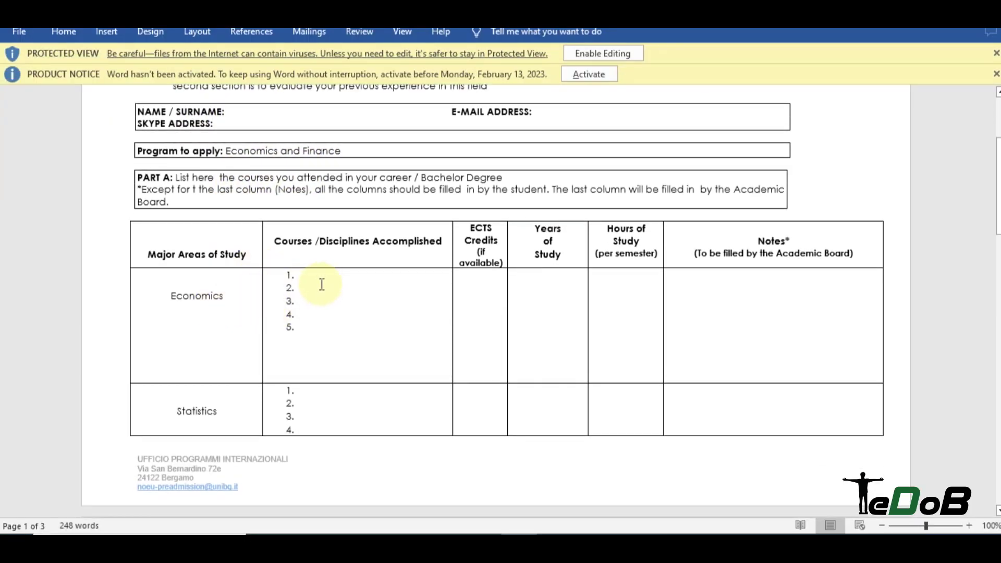
Scroll through the Economics and Finance pre-evaluation form in Word's Protected View.
scroll(271, 333, "down", 3)
scroll(233, 350, "down", 12)
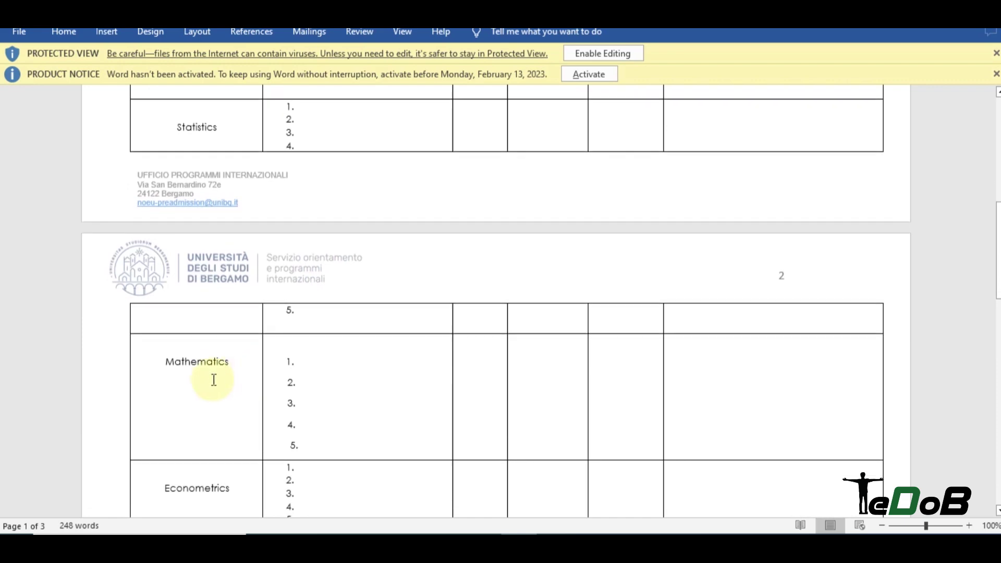
scroll(328, 329, "down", 6)
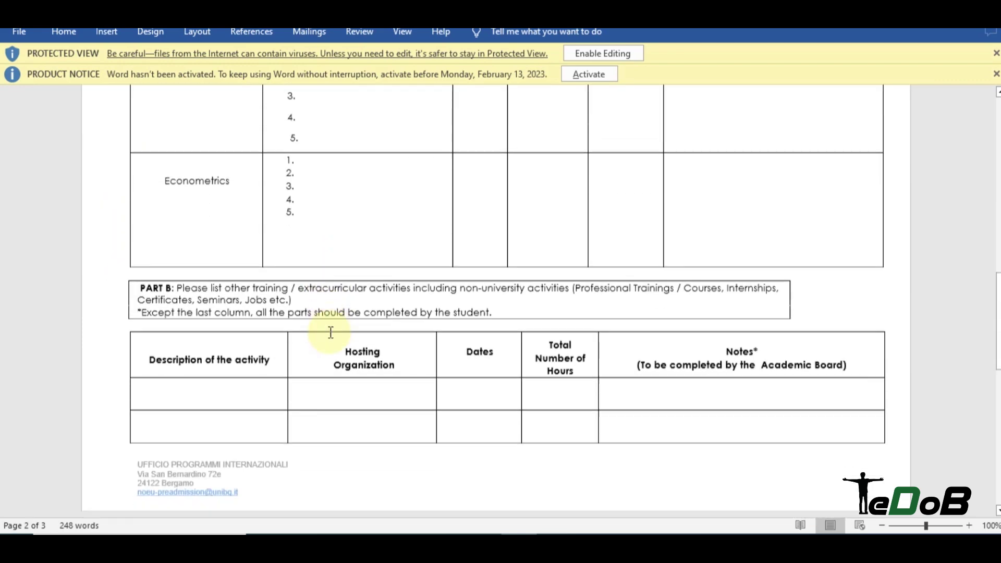
scroll(210, 320, "down", 4)
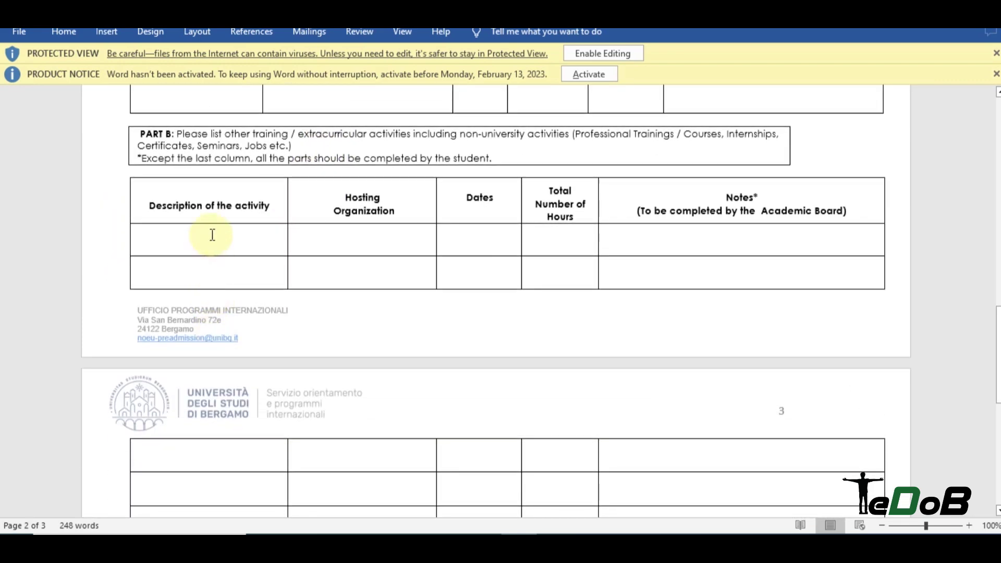
scroll(286, 227, "down", 9)
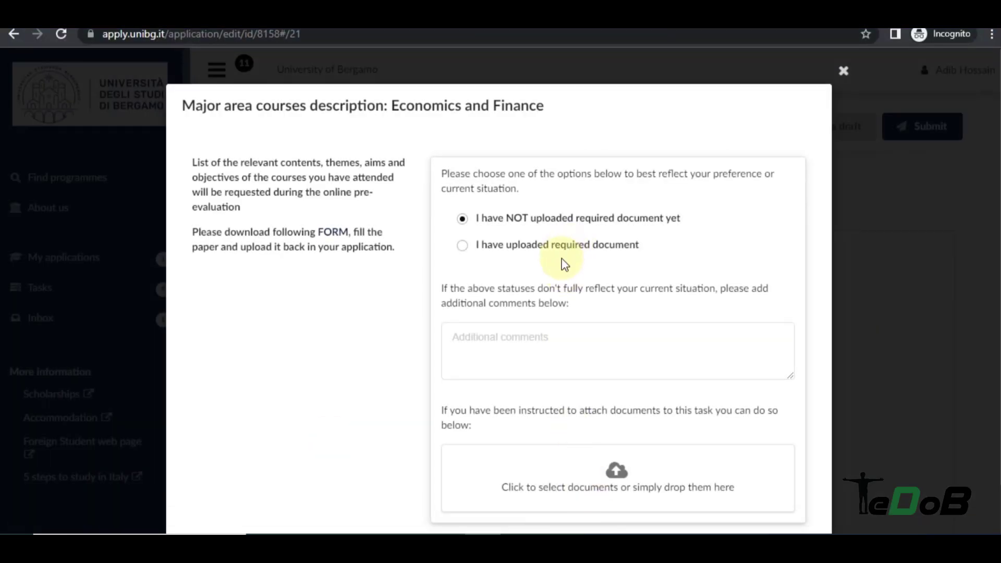
Attach pre-evaluation_form-economics_finance.docx and mark the Economics and Finance document as uploaded.
scroll(612, 425, "down", 1)
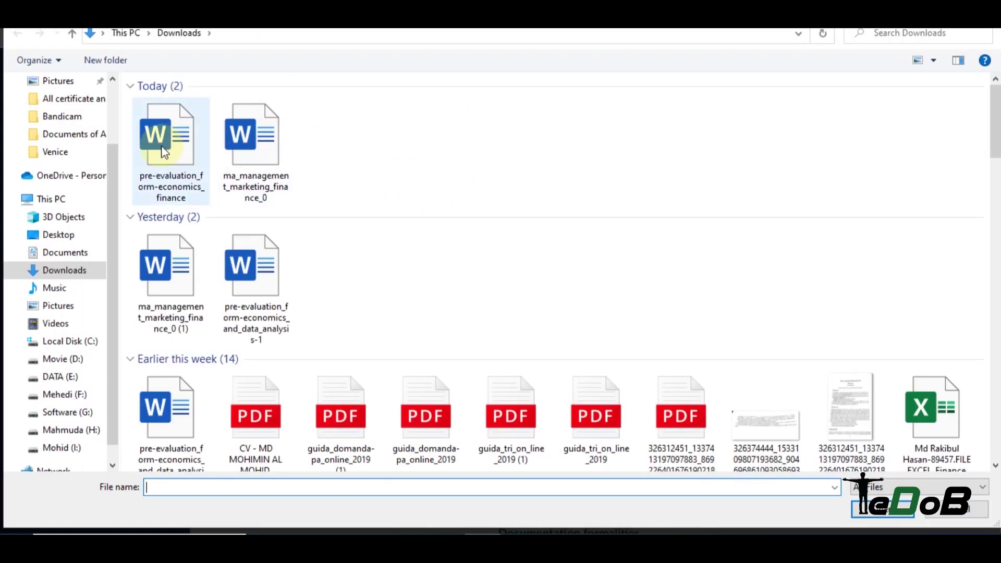
left_click(163, 148)
double_click(163, 148)
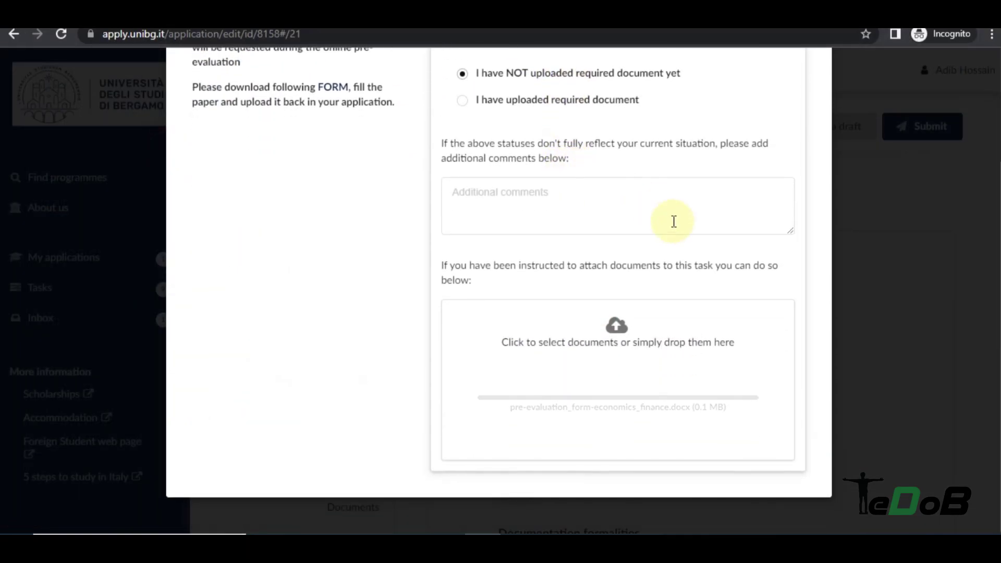
scroll(703, 252, "up", 1)
left_click(537, 243)
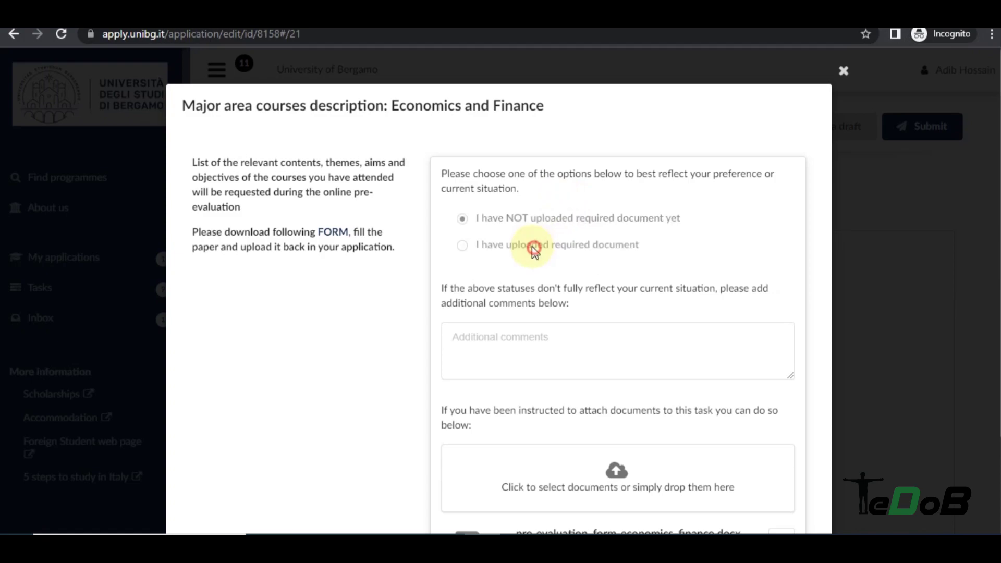
left_click(857, 244)
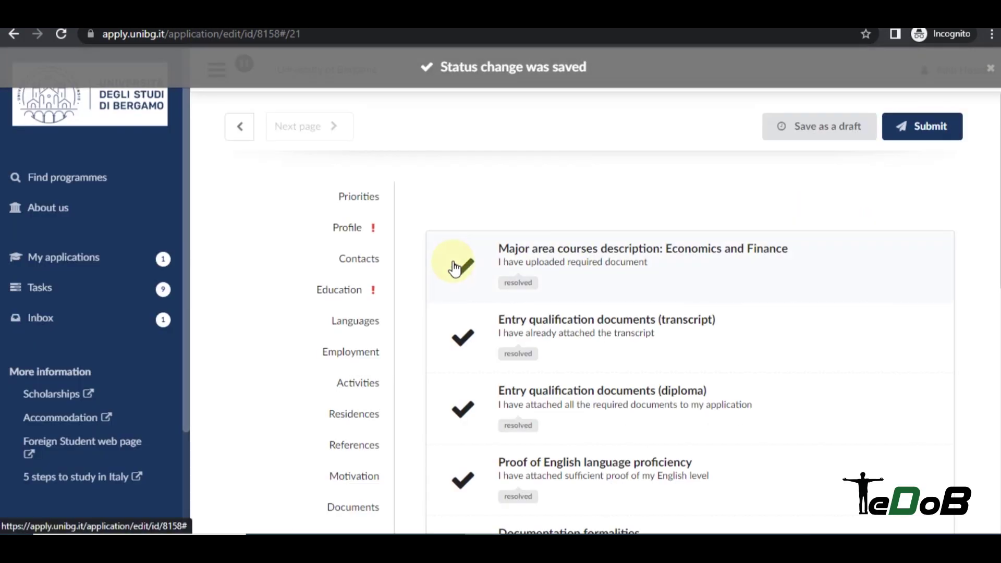
Go to the Education section of the application.
scroll(509, 259, "down", 10)
scroll(573, 360, "up", 10)
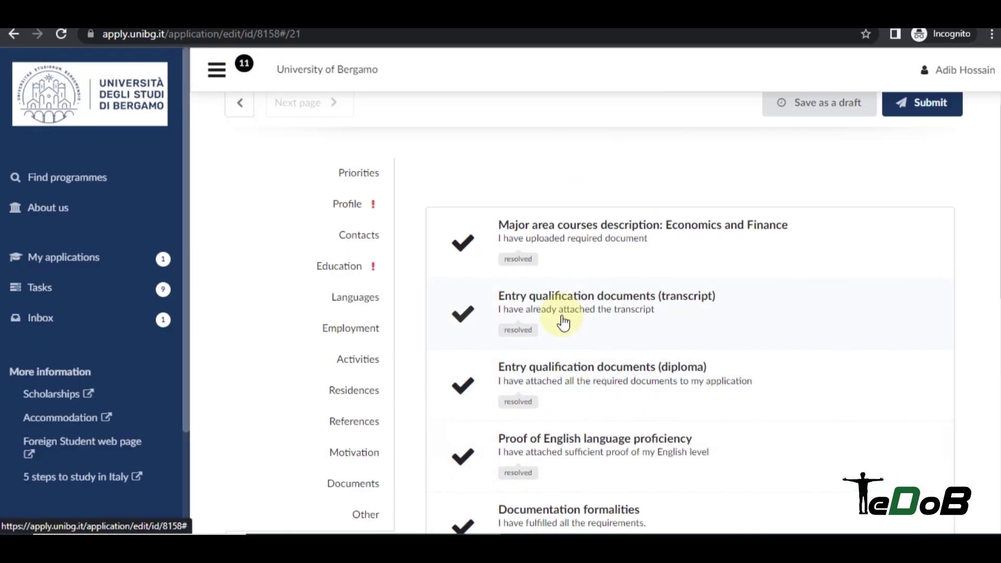
scroll(563, 324, "down", 10)
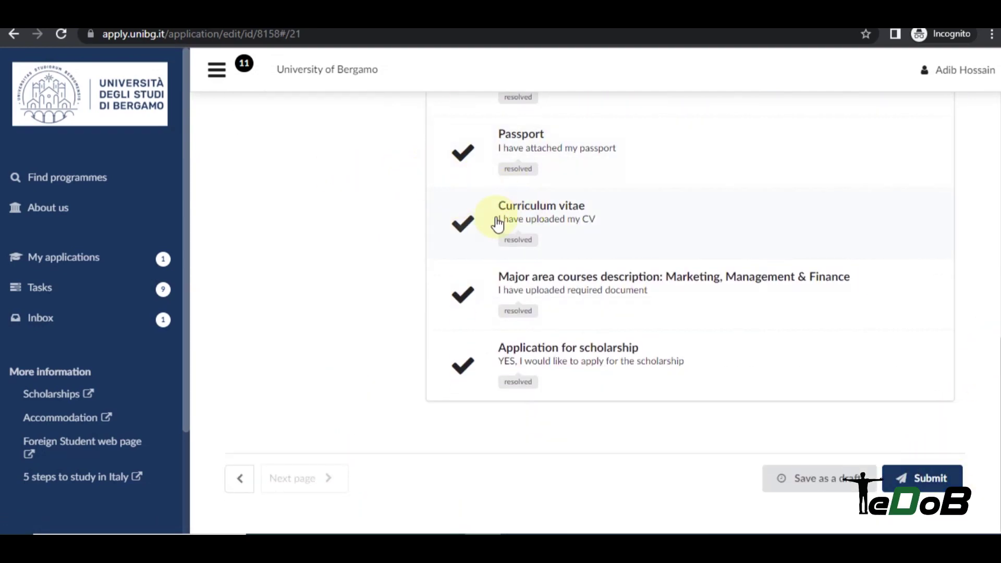
scroll(496, 223, "up", 8)
left_click(370, 202)
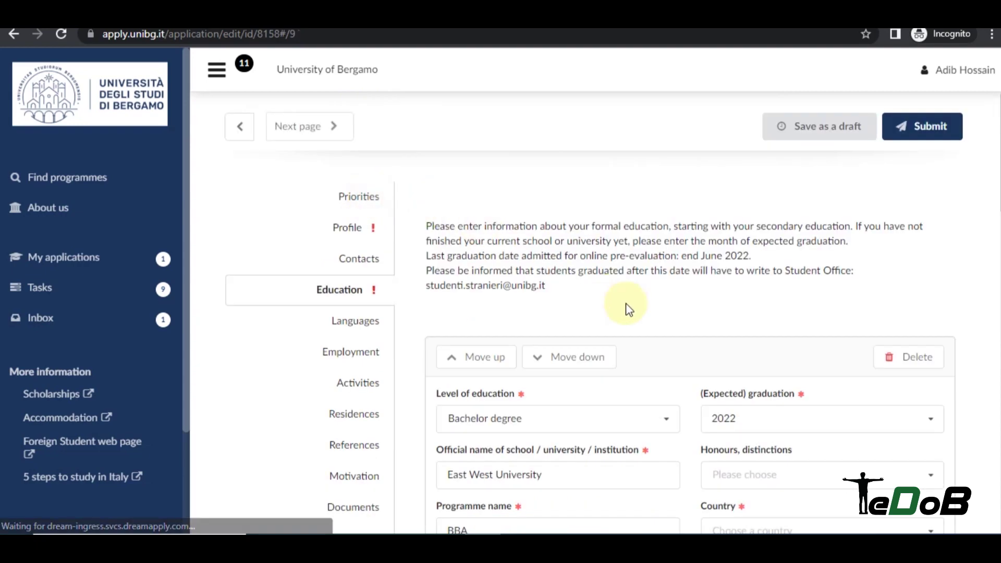
Change Latest GPA to '3.5 / 4' and Maximum GPA to '5 out of 5', then save as draft.
scroll(627, 306, "down", 10)
scroll(807, 297, "down", 5)
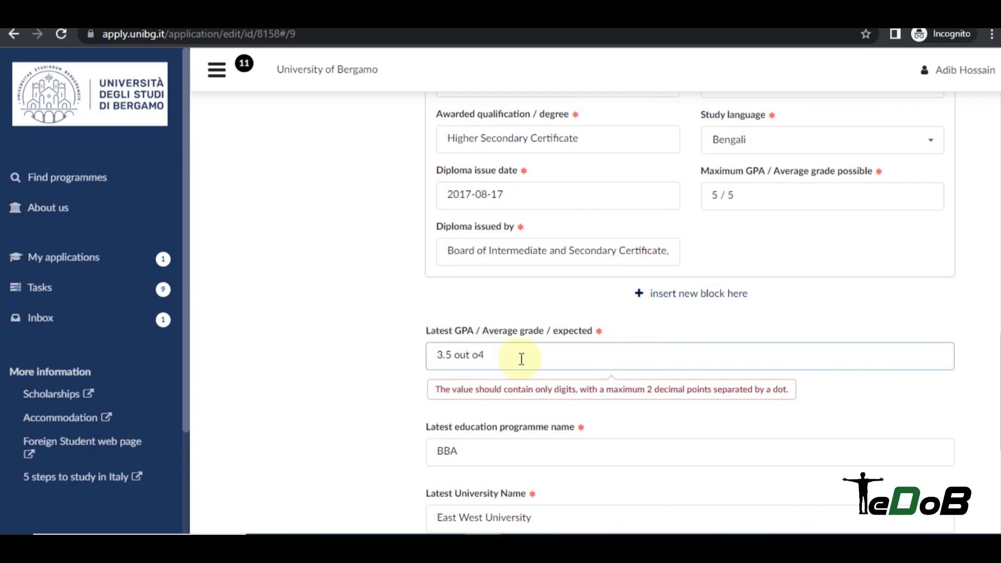
type("/")
left_click(724, 195)
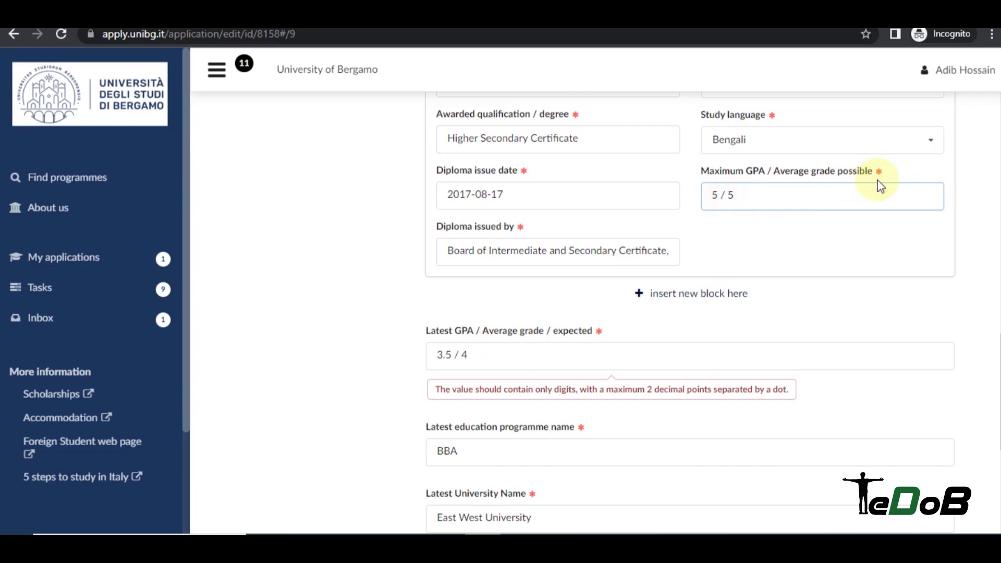
type("out of")
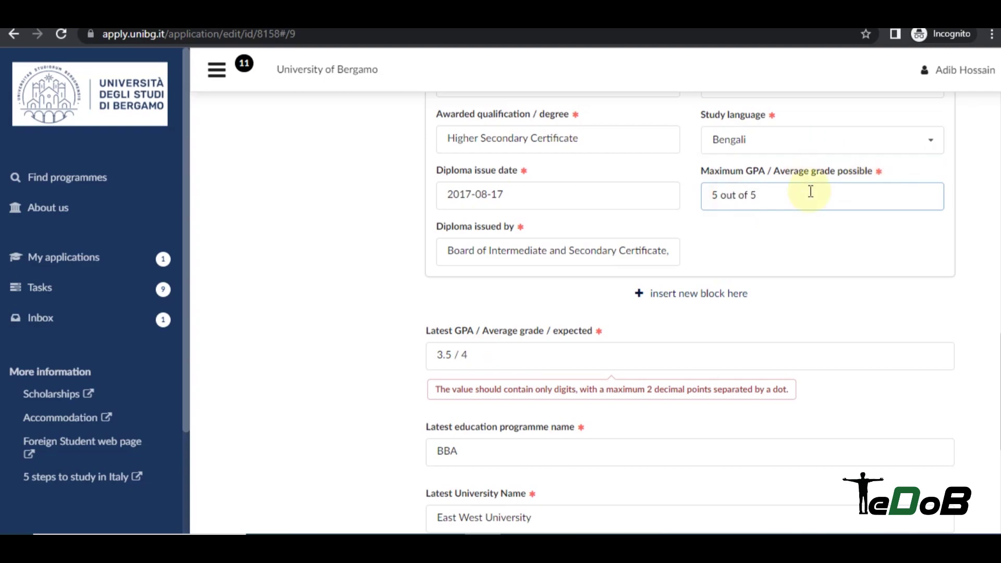
scroll(860, 286, "down", 5)
left_click(837, 478)
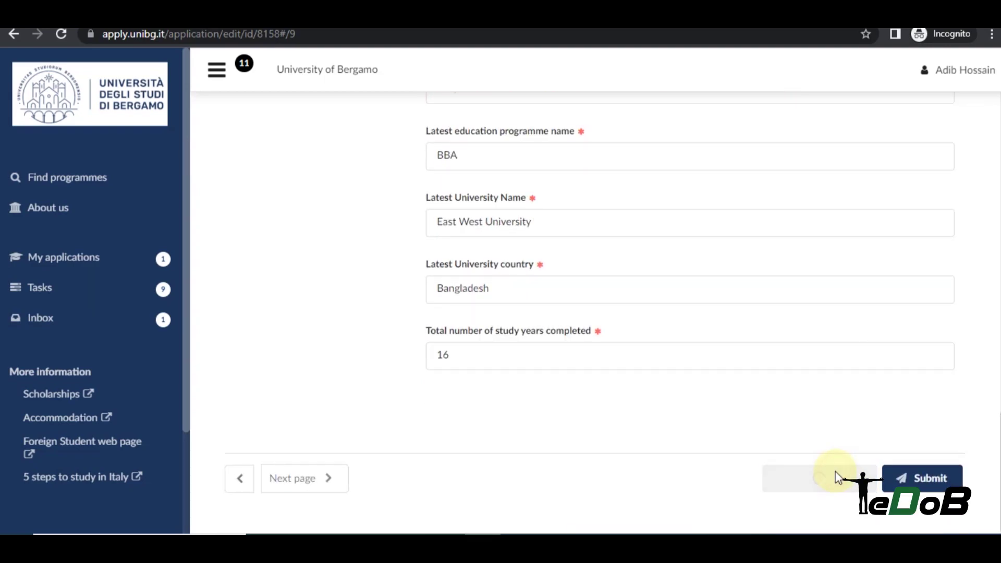
scroll(789, 461, "down", 10)
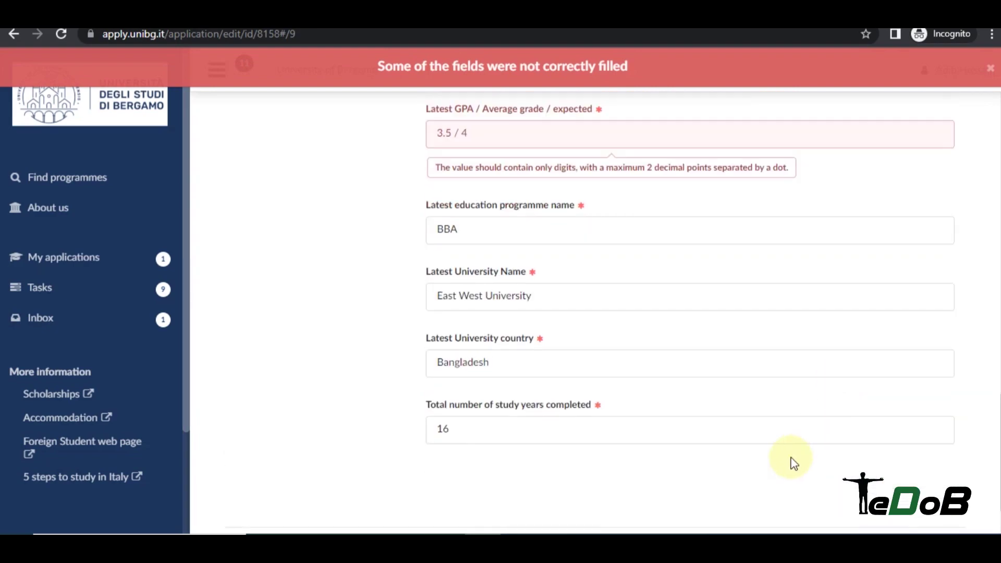
Save the draft again and go to the Profile section's missing Formal photo field.
left_click(818, 476)
scroll(625, 318, "up", 10)
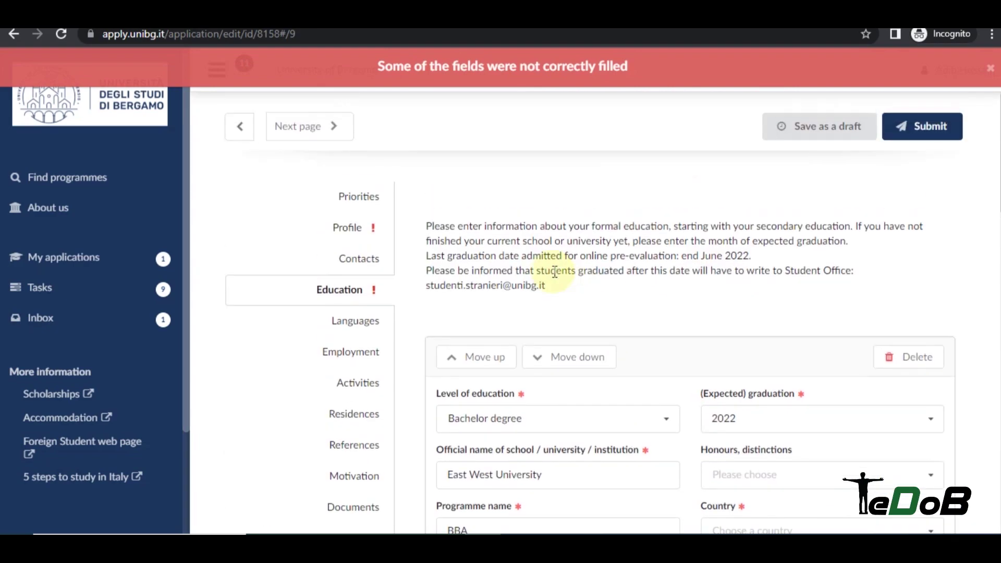
scroll(677, 270, "down", 10)
scroll(615, 264, "up", 10)
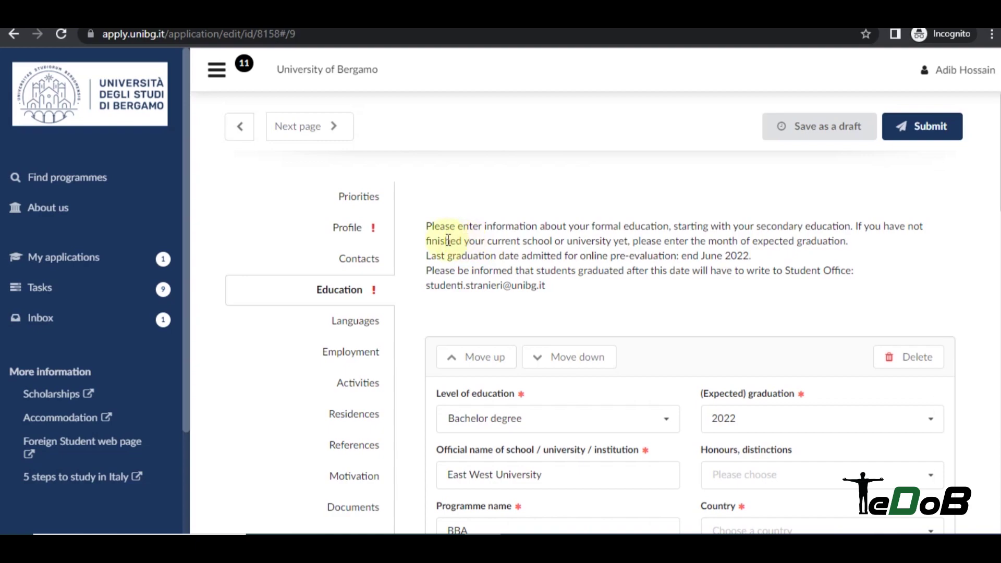
left_click(355, 232)
scroll(630, 248, "down", 10)
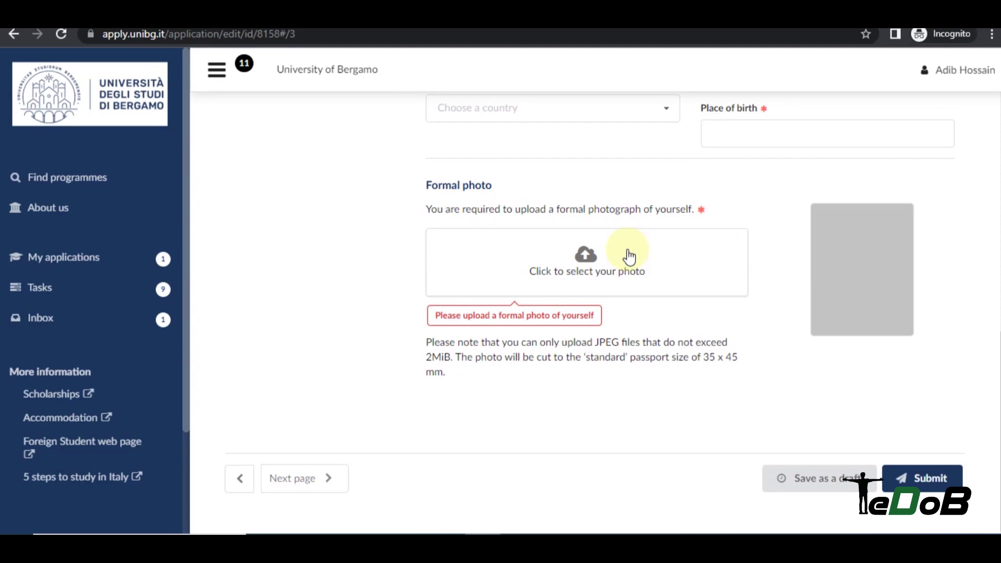